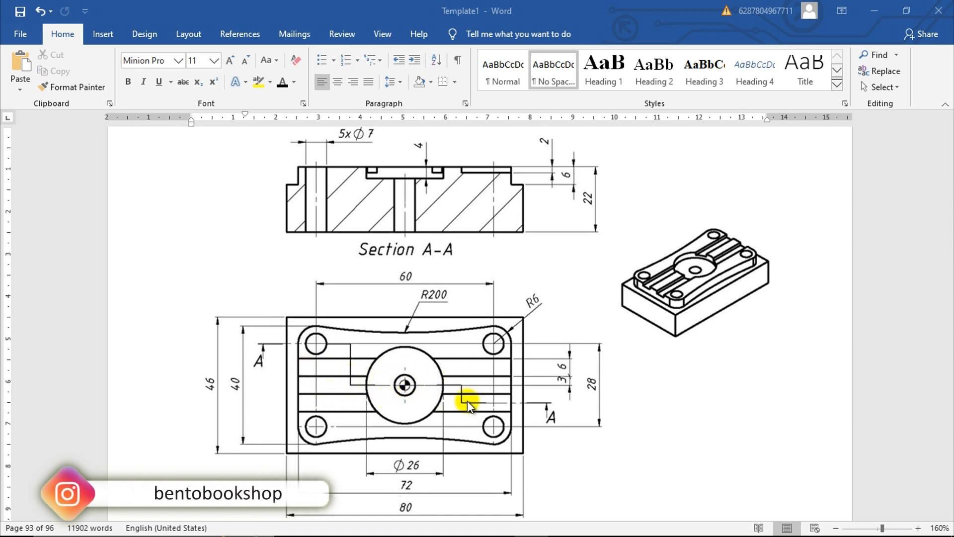
pyautogui.scroll(-1, 493, 350)
pyautogui.scroll(-5, 493, 350)
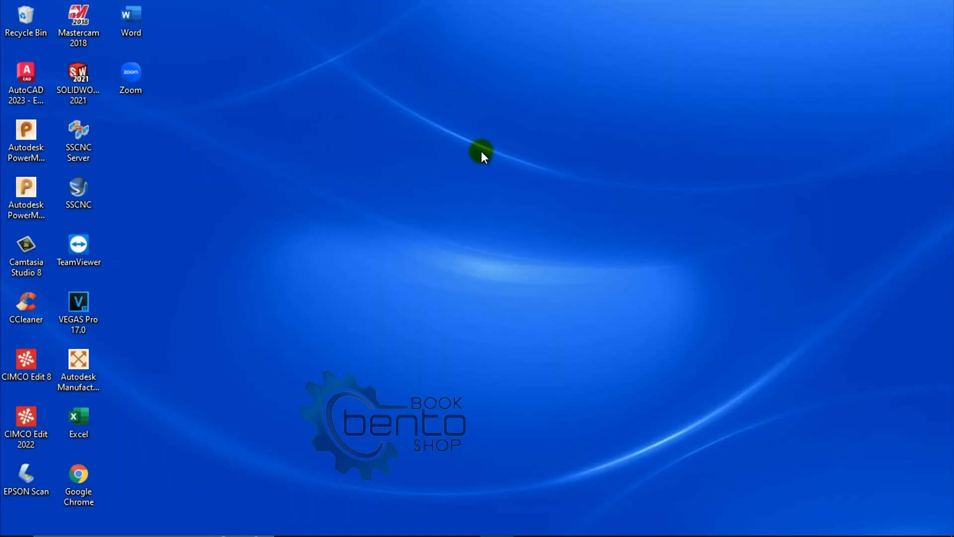
# - Start the SwanSoft CNC simulator from the desktop with FANUC 0iM as the CNC system
pyautogui.doubleClick(84, 193)
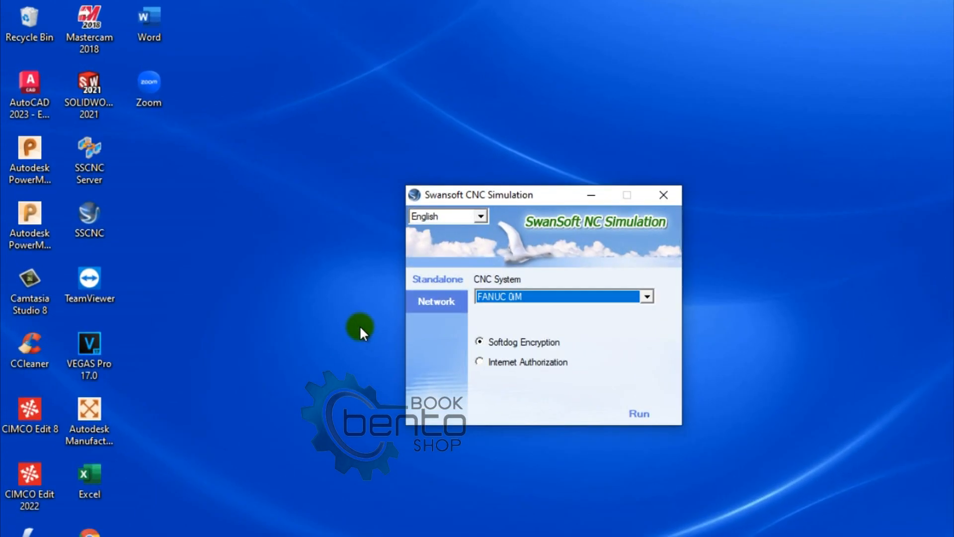
pyautogui.click(555, 296)
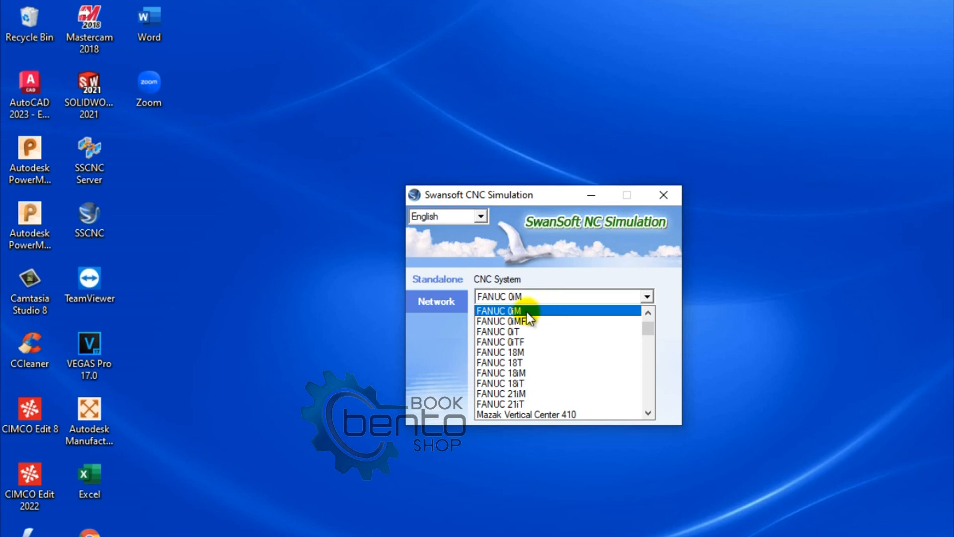
pyautogui.scroll(3, 547, 348)
pyautogui.scroll(-6, 555, 338)
pyautogui.scroll(5, 554, 338)
pyautogui.scroll(2, 553, 335)
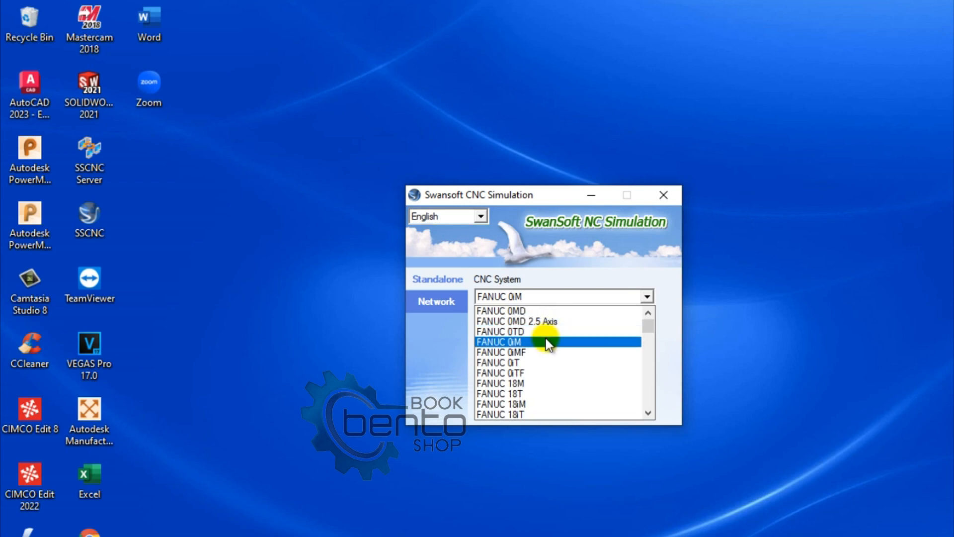
pyautogui.click(545, 341)
pyautogui.click(633, 411)
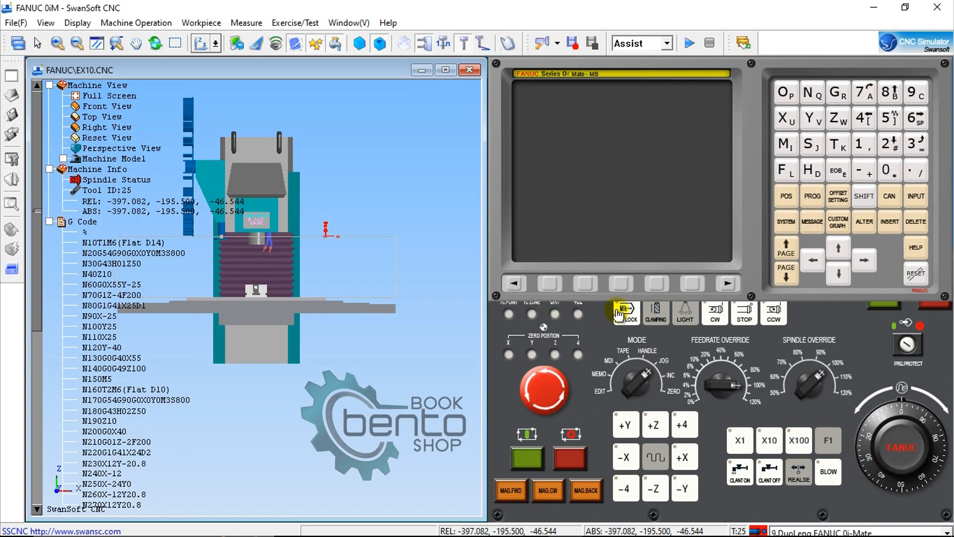
# - Move the CNC display unit clear of the operator buttons and select the 9.DuoLeng FANUC 0i-Mate control panel
pyautogui.moveTo(749, 242); pyautogui.dragTo(744, 200)
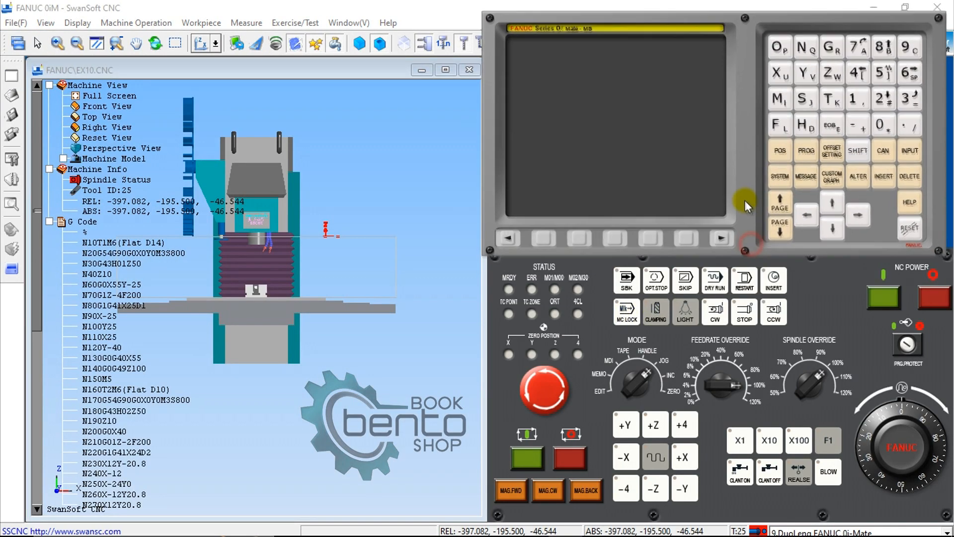
pyautogui.click(805, 531)
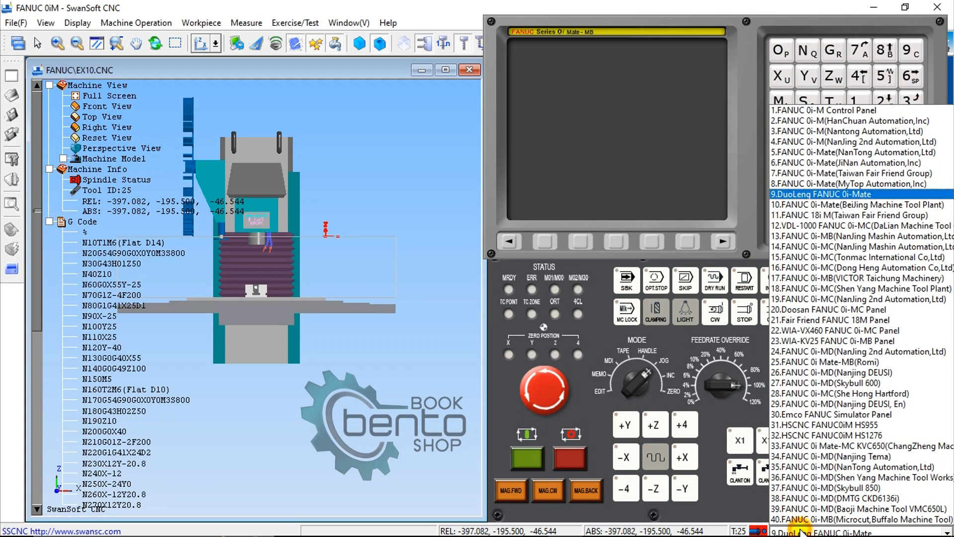
pyautogui.click(818, 195)
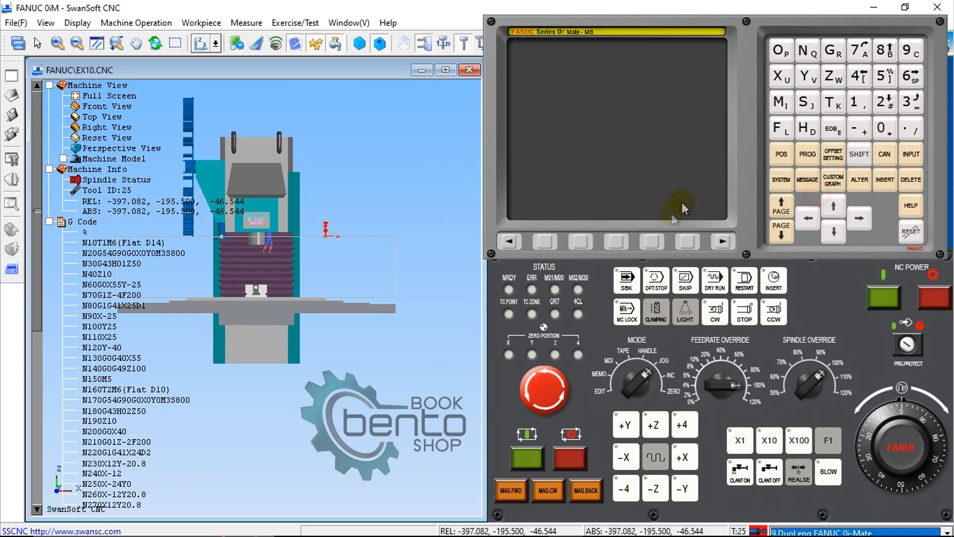
# - Collapse the G Code and Machine Info branches, and show the machine from the top, from the right and in the reset view
pyautogui.click(49, 222)
pyautogui.click(44, 169)
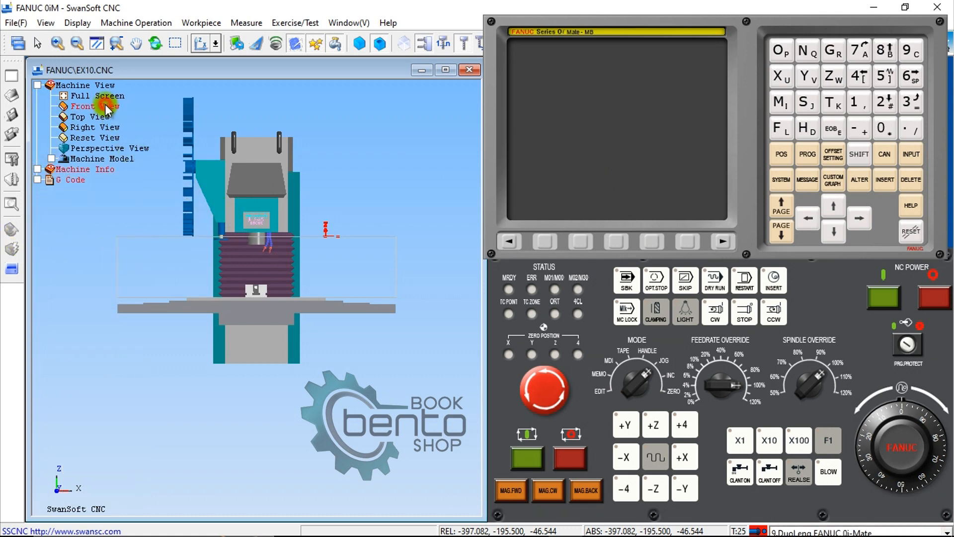
pyautogui.click(95, 117)
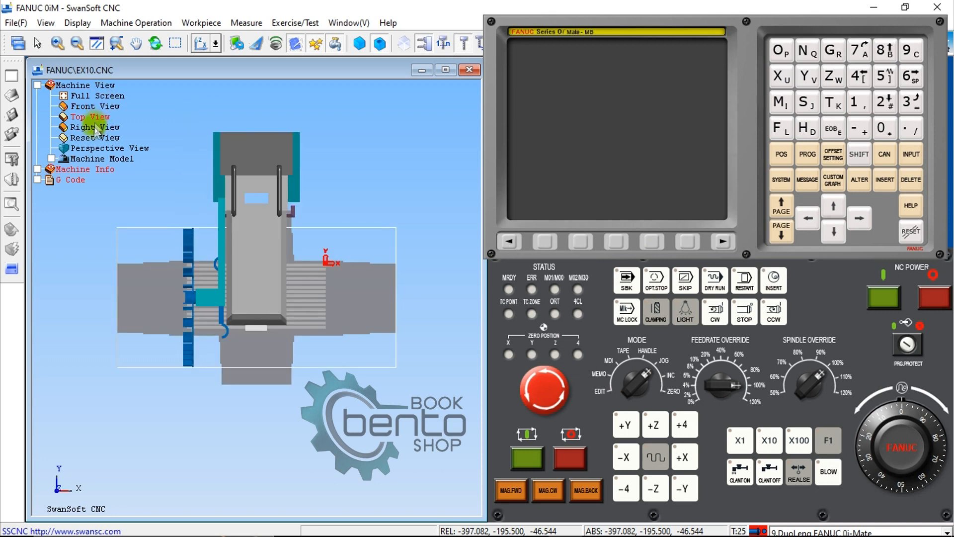
pyautogui.click(97, 129)
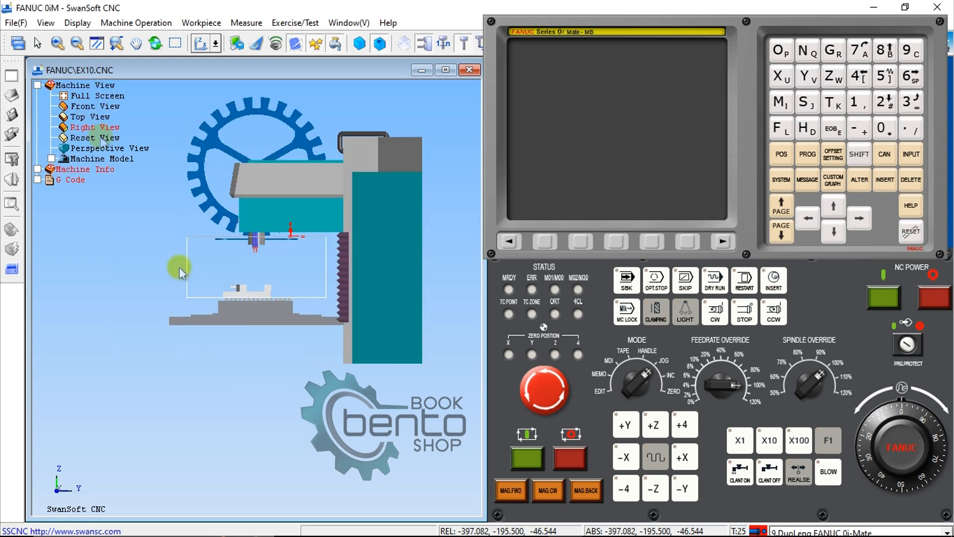
pyautogui.click(92, 137)
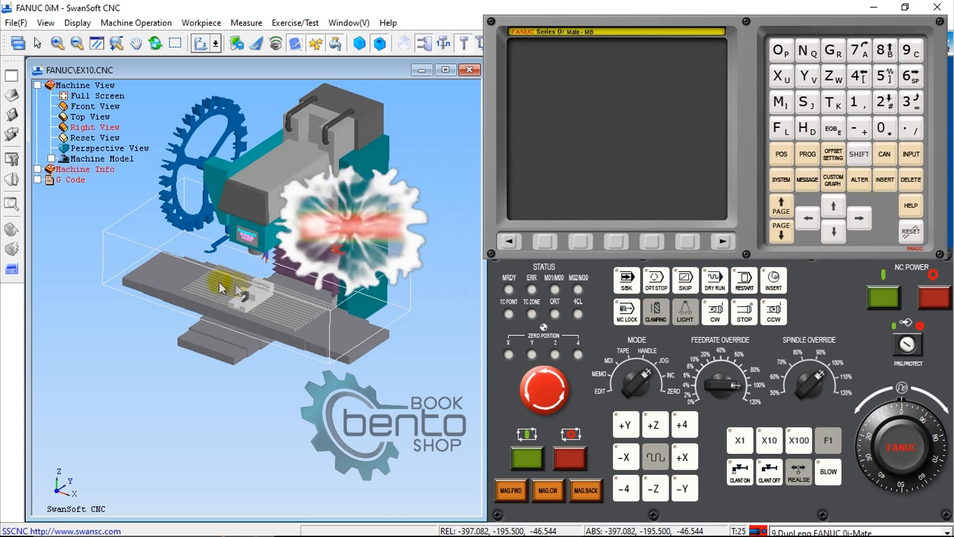
# - Cycle the Show Machine display option through the hidden and enclosed machine, back to the machine without its enclosure
pyautogui.click(72, 22)
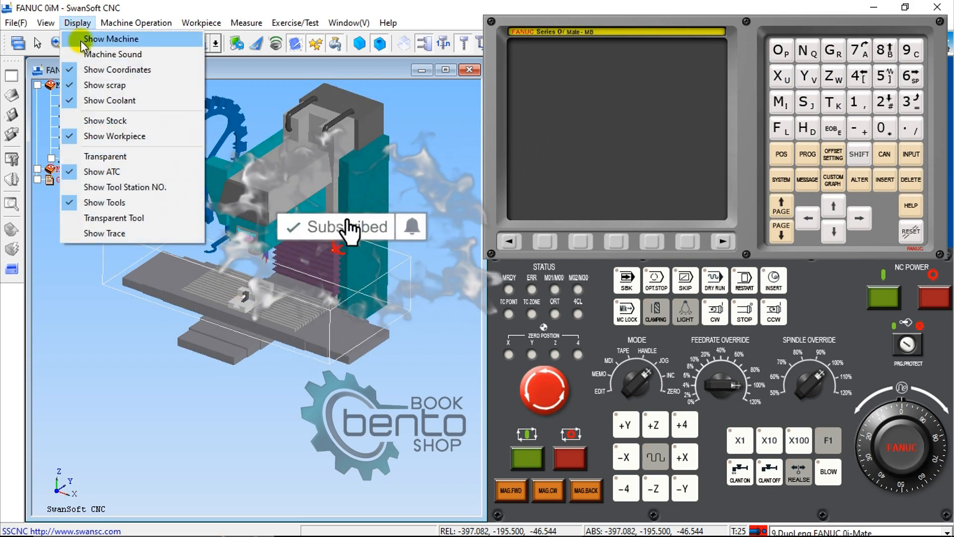
pyautogui.click(81, 40)
pyautogui.click(79, 23)
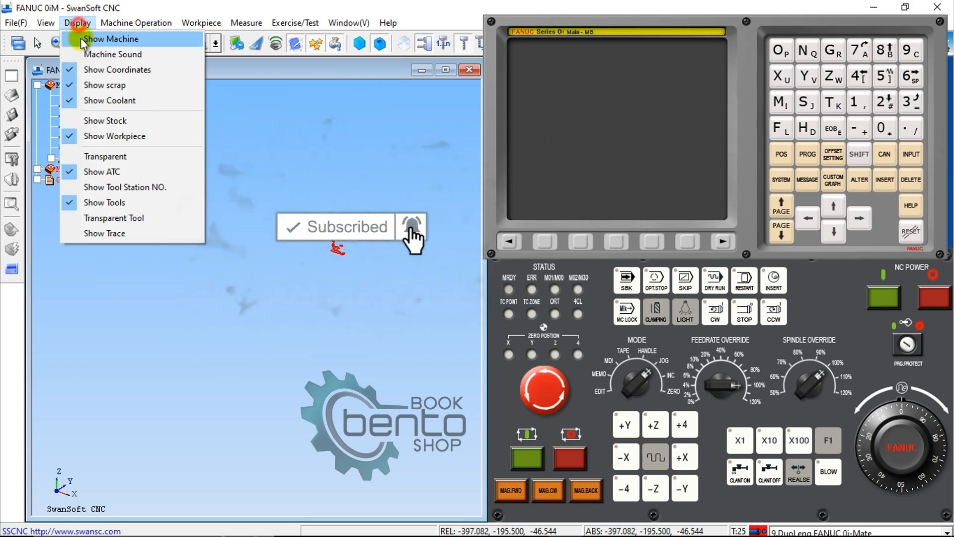
pyautogui.click(80, 23)
pyautogui.click(84, 23)
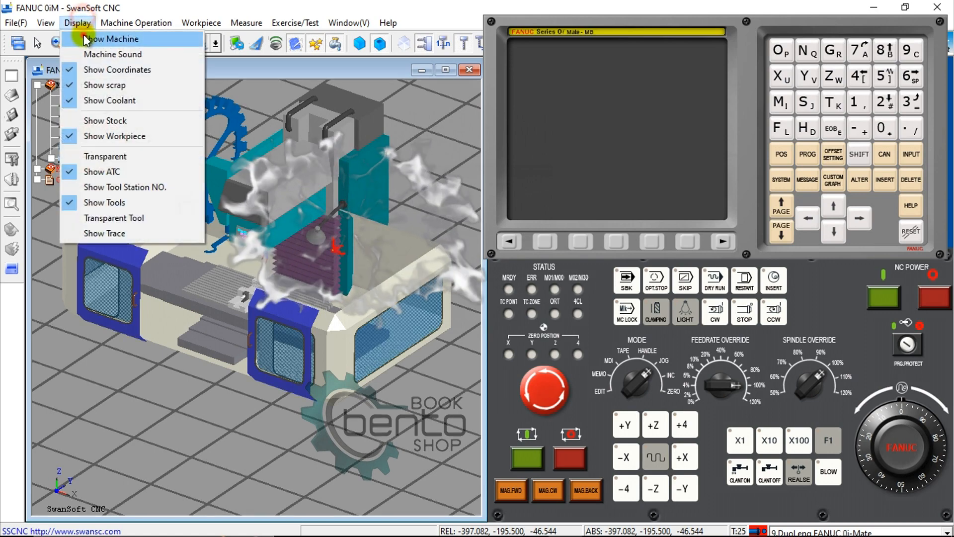
pyautogui.click(79, 37)
# - Switch on the NC power and release the emergency stop
pyautogui.moveTo(752, 200); pyautogui.dragTo(758, 195)
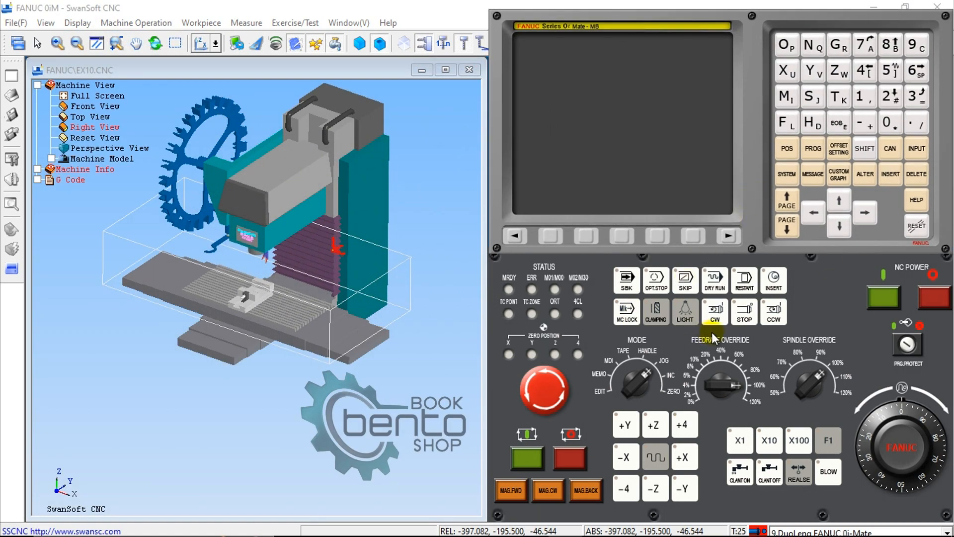
pyautogui.click(883, 297)
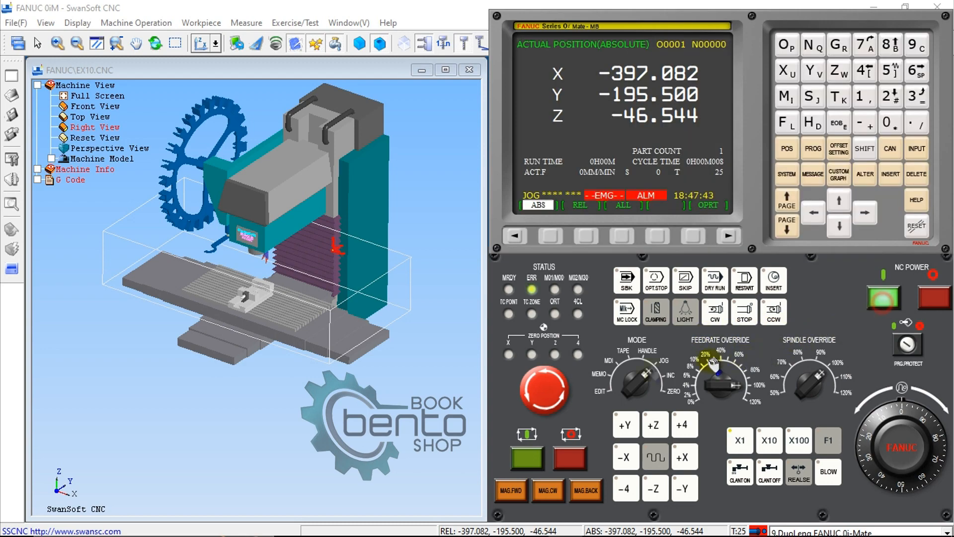
pyautogui.click(547, 390)
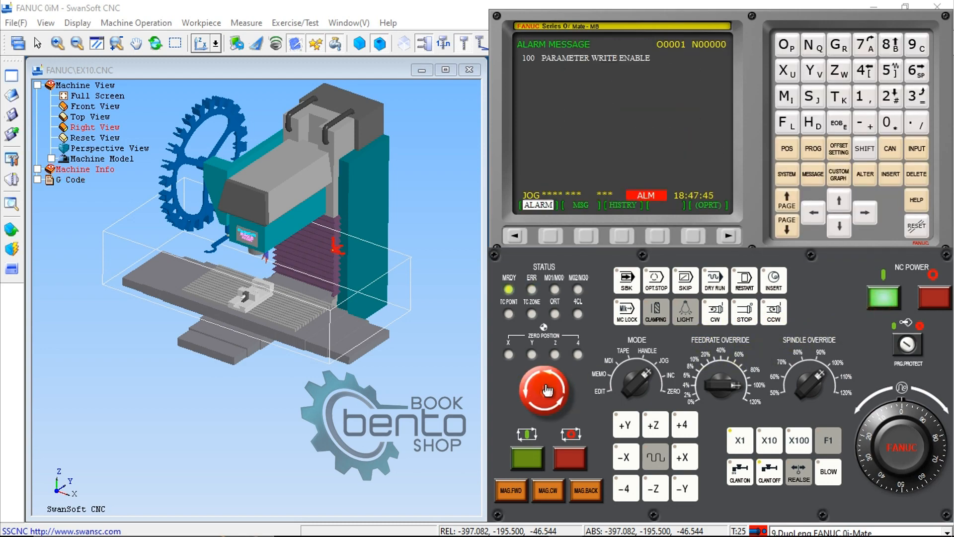
pyautogui.scroll(4, 262, 245)
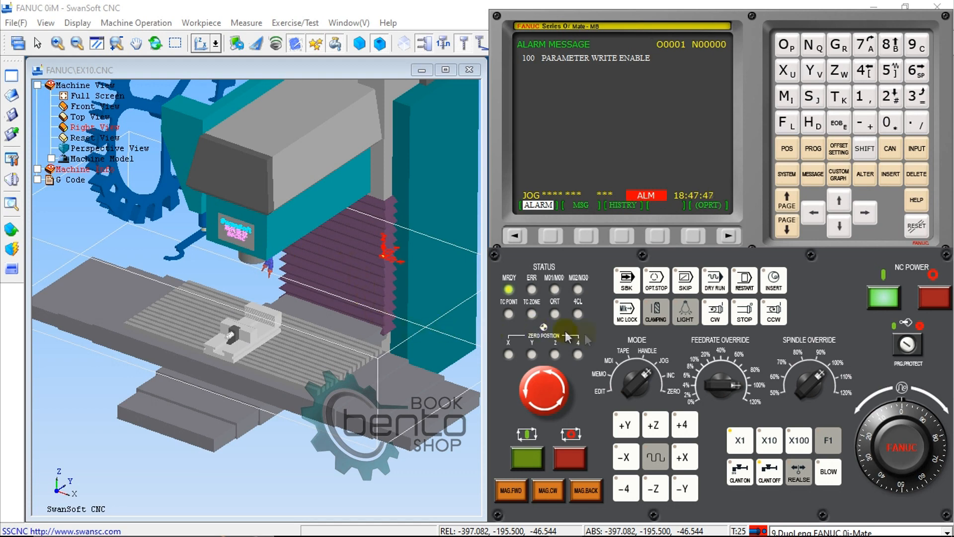
# - Display all axis positions and return the Z, X and Y axes to machine zero in ZERO mode
pyautogui.click(790, 151)
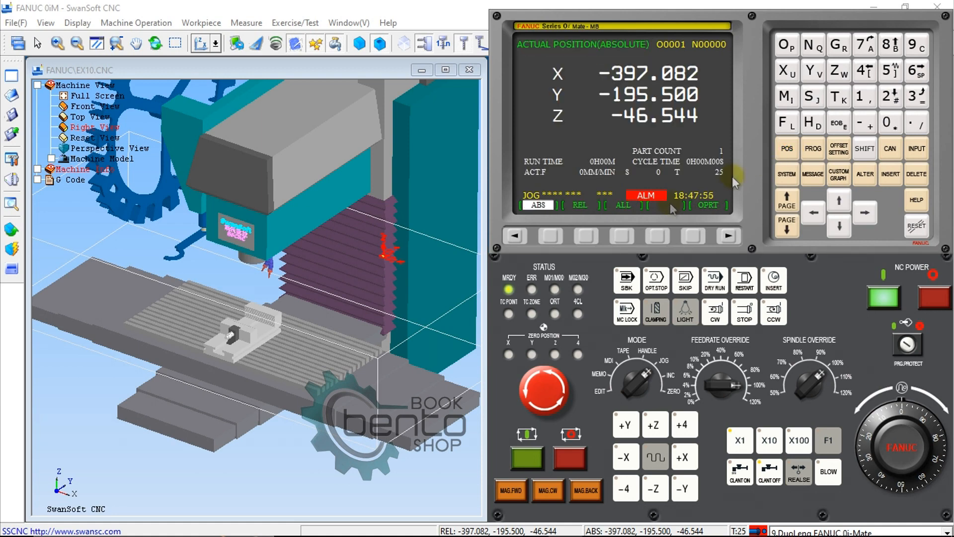
pyautogui.click(621, 236)
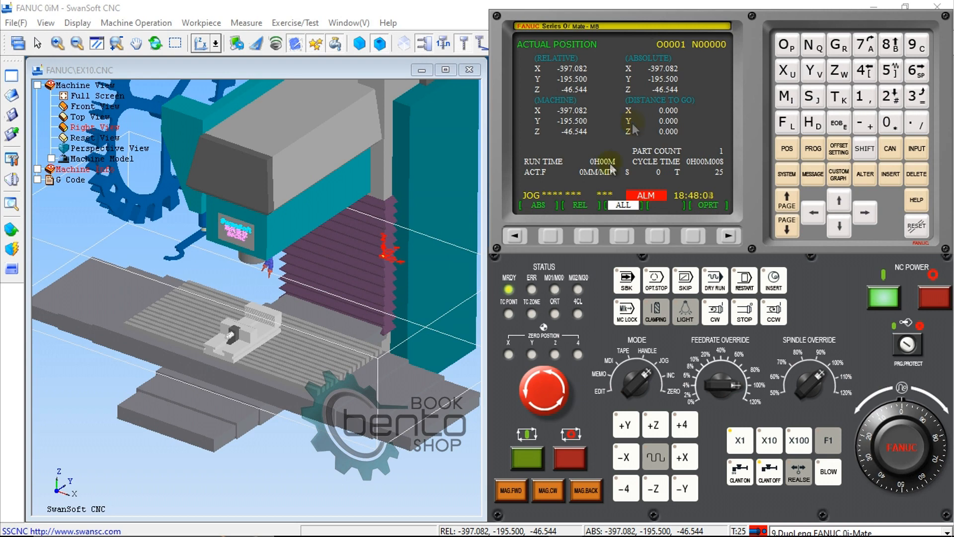
pyautogui.click(670, 394)
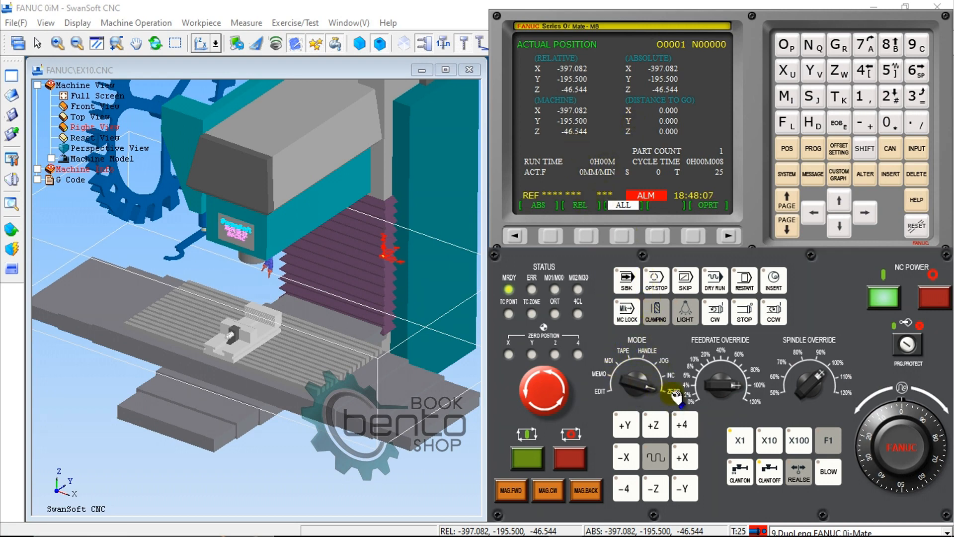
pyautogui.click(658, 425)
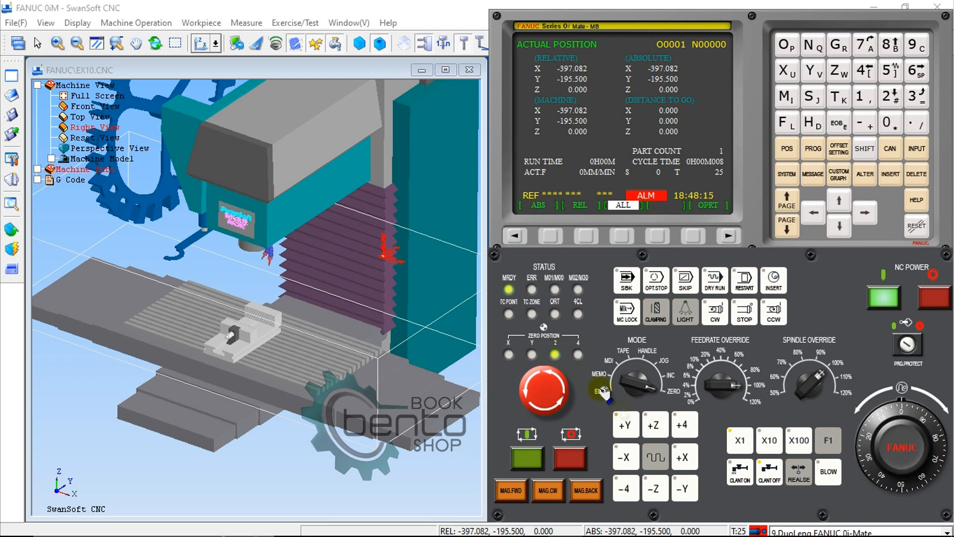
pyautogui.click(681, 456)
pyautogui.click(626, 427)
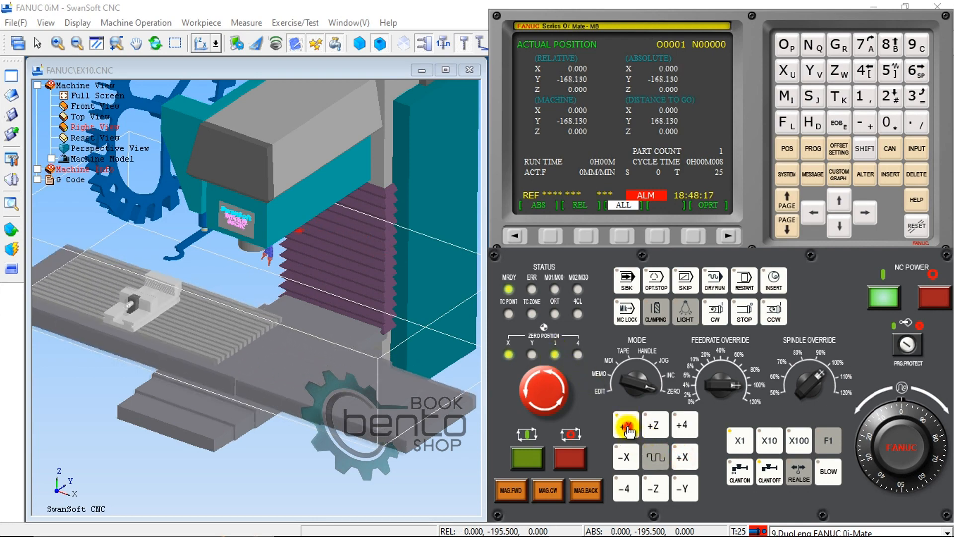
# - Open the stock size and WCS settings and clear the existing workpiece list
pyautogui.moveTo(394, 259); pyautogui.dragTo(298, 266)
pyautogui.scroll(4, 270, 229)
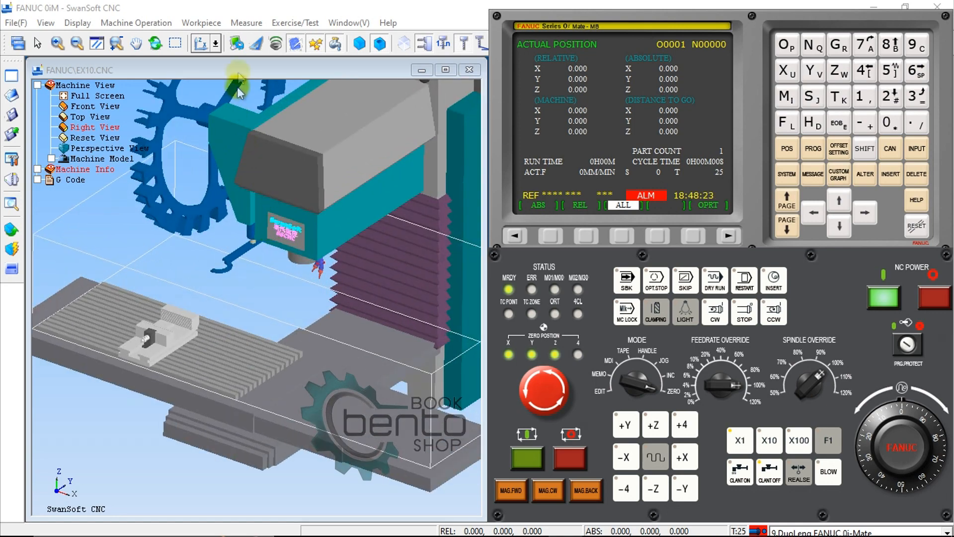
pyautogui.click(213, 23)
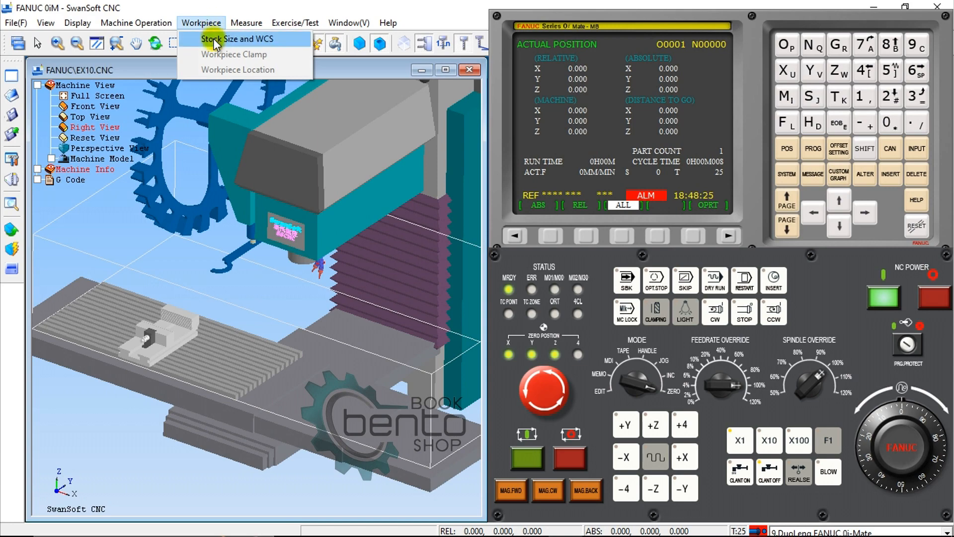
pyautogui.click(214, 40)
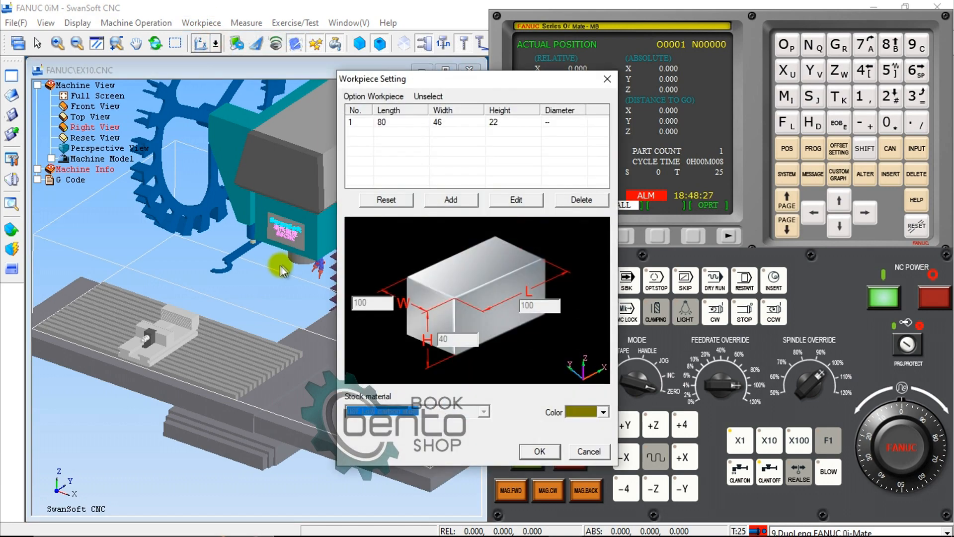
pyautogui.click(390, 200)
# - Add a box stock 80 mm long, 46 mm wide and 22 mm high, and load it as the workpiece
pyautogui.click(451, 199)
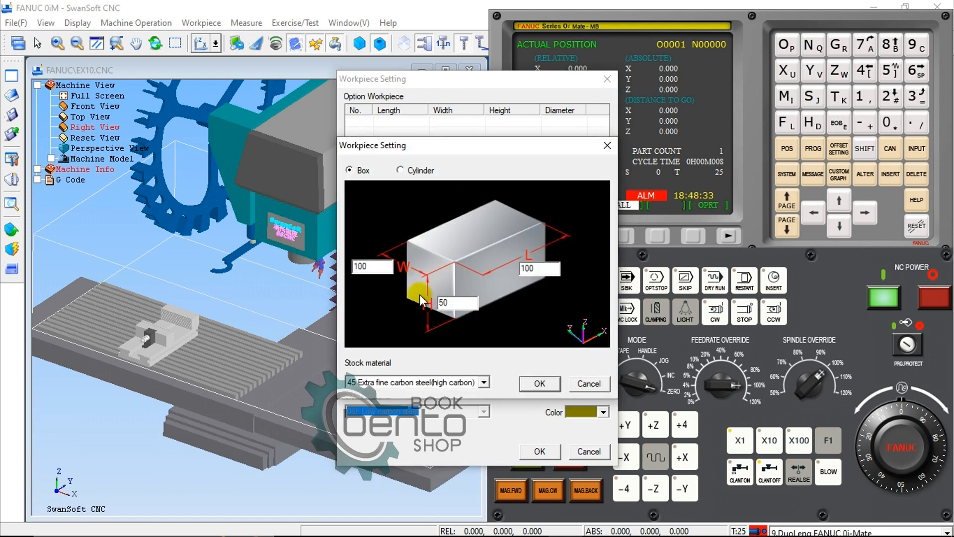
pyautogui.doubleClick(538, 269)
pyautogui.write('80')
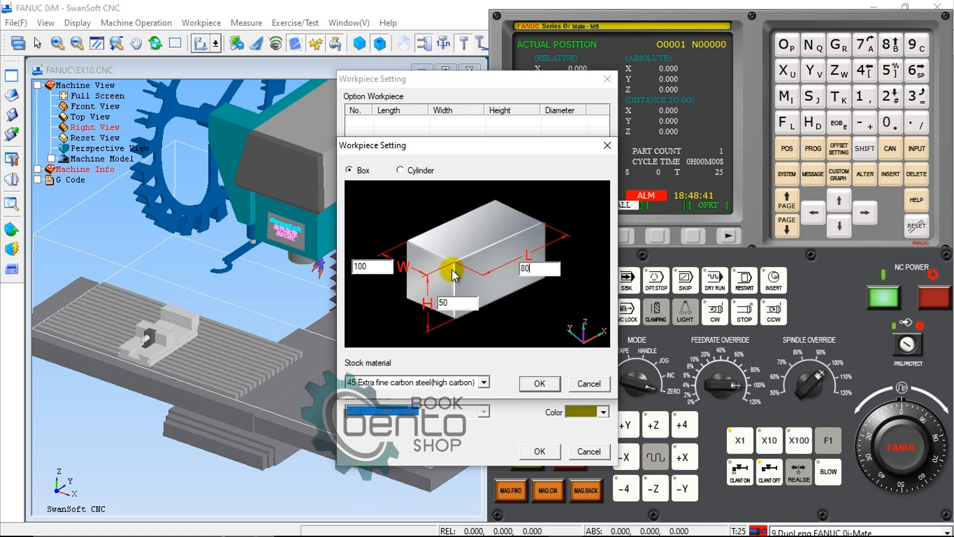
pyautogui.doubleClick(386, 269)
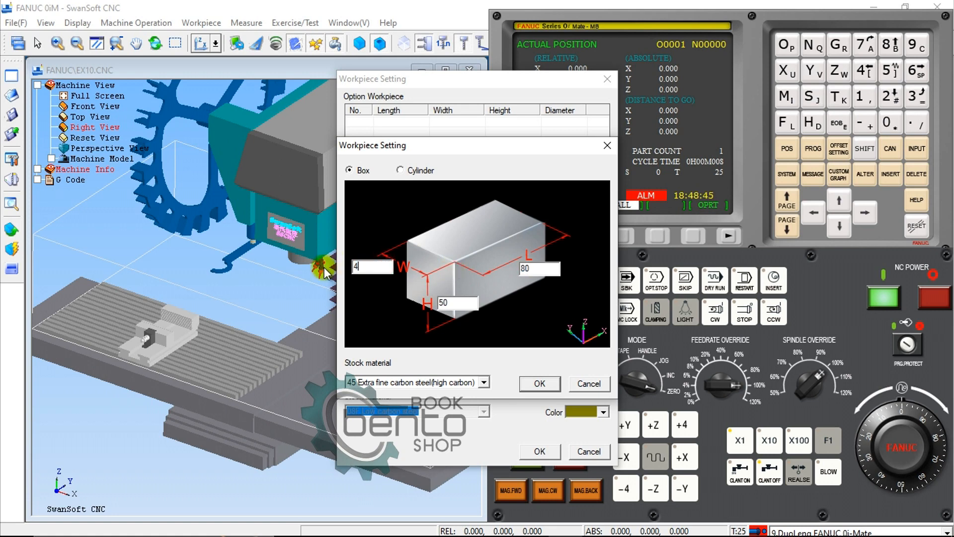
pyautogui.doubleClick(453, 302)
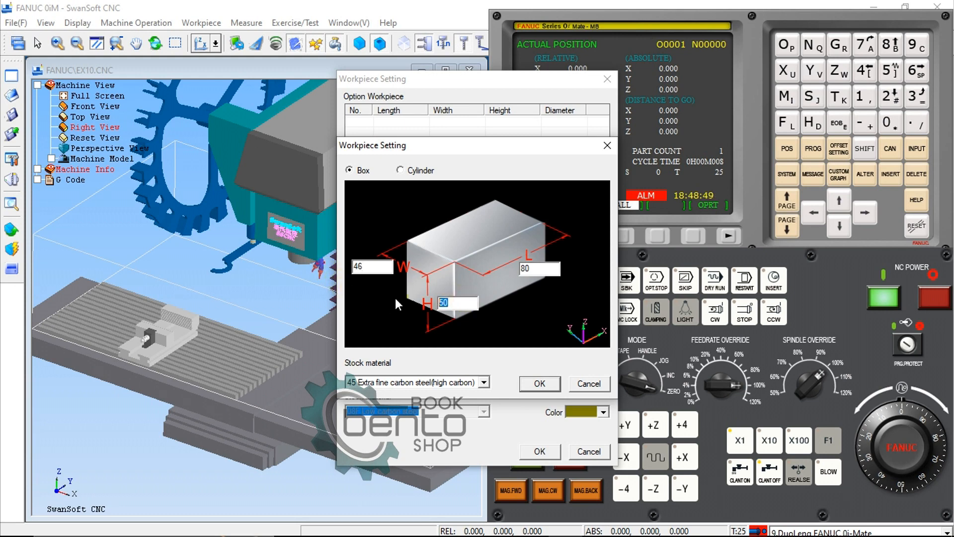
pyautogui.write('22')
pyautogui.click(538, 383)
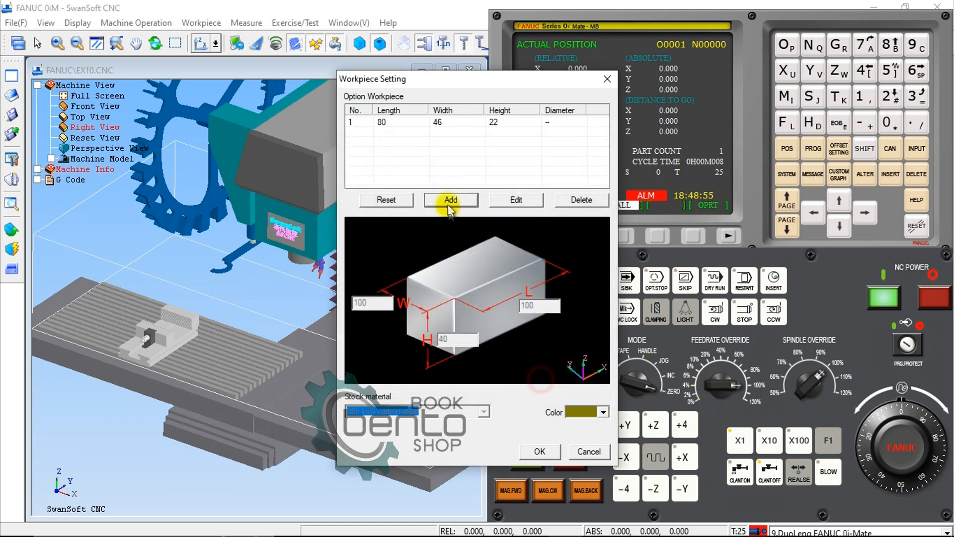
pyautogui.click(436, 122)
pyautogui.click(530, 452)
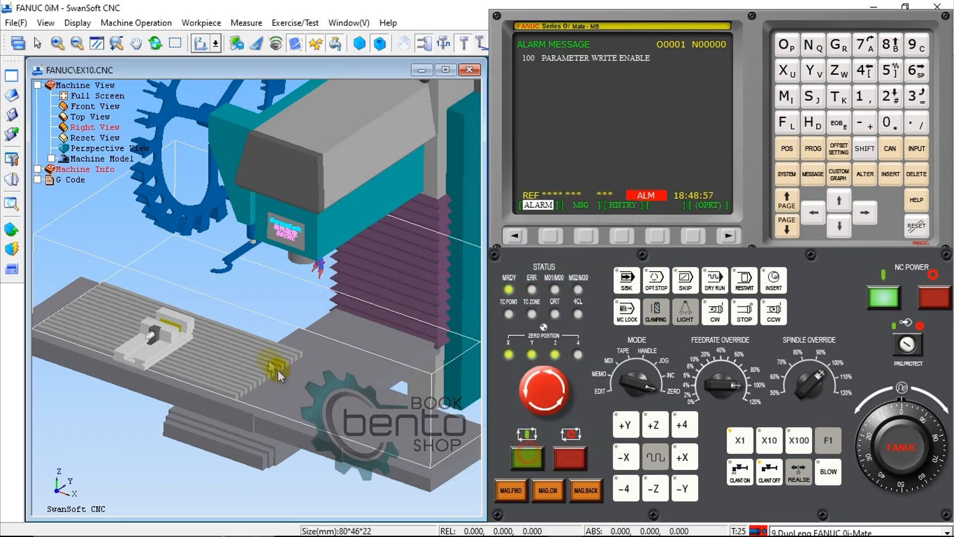
# - Raise the workpiece in the vise through the workpiece clamp settings so it stands above the jaws, and apply the clamping
pyautogui.scroll(6, 155, 330)
pyautogui.scroll(5, 156, 331)
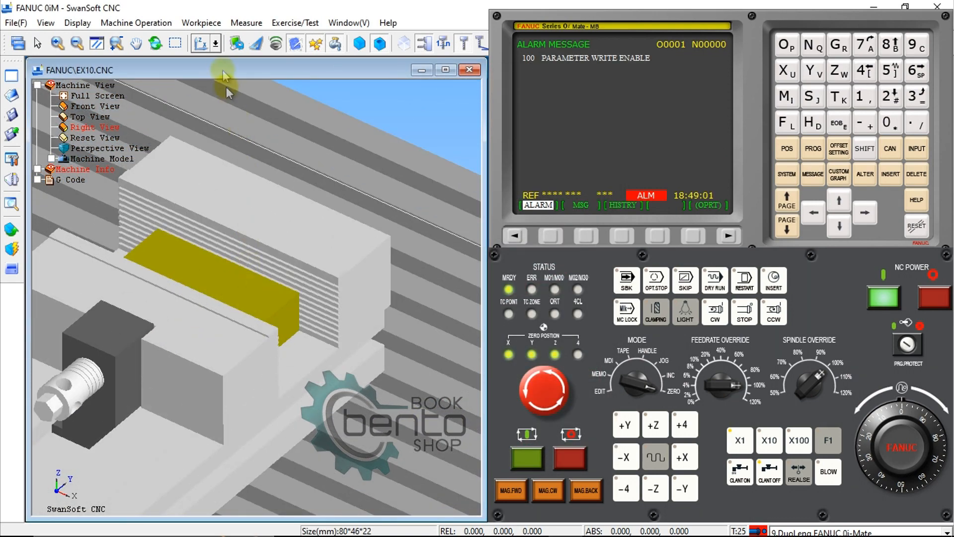
pyautogui.click(200, 23)
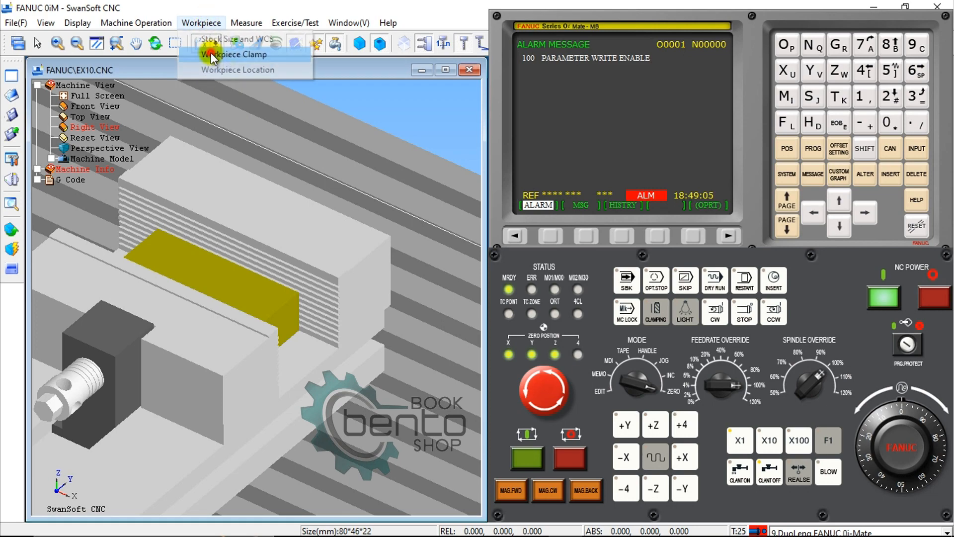
pyautogui.click(211, 54)
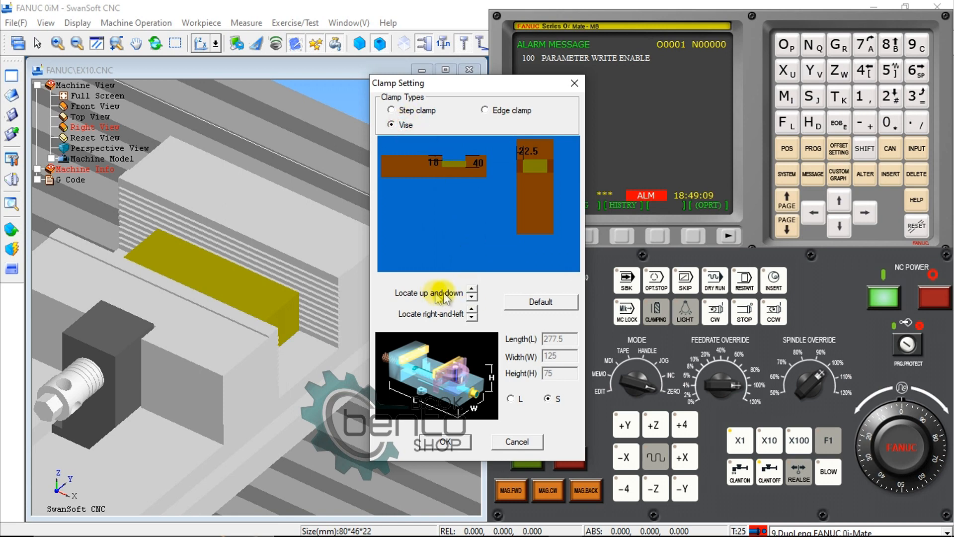
pyautogui.click(472, 290)
pyautogui.click(473, 290)
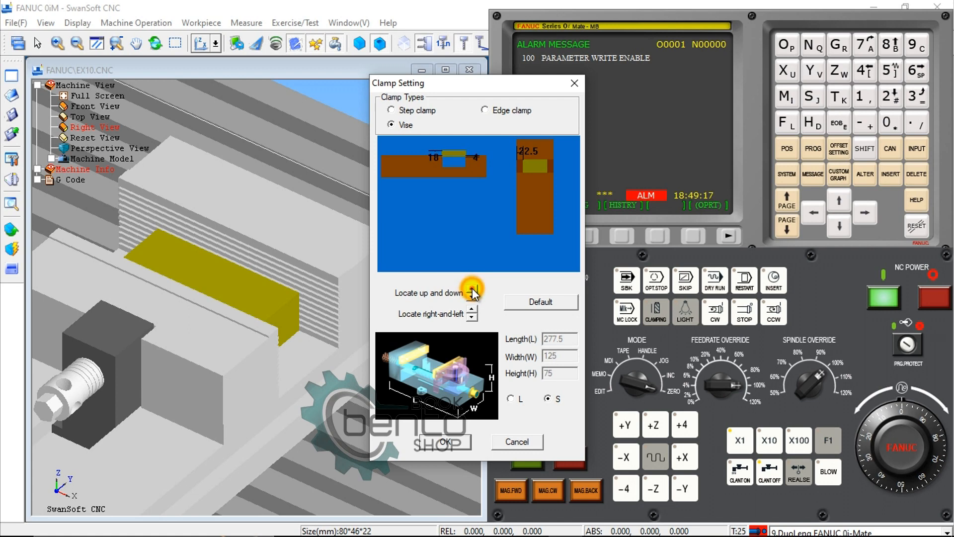
pyautogui.click(471, 296)
pyautogui.click(444, 439)
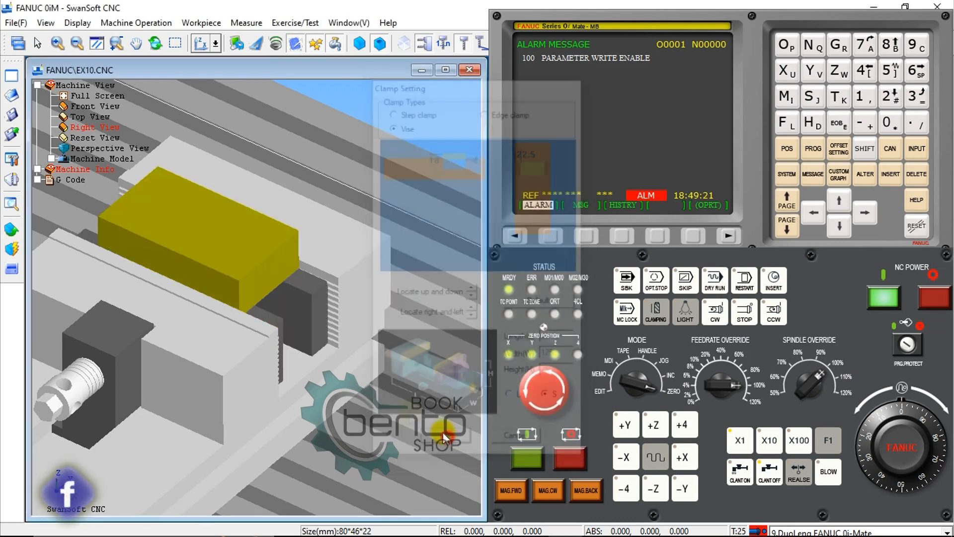
# - Examine how the workpiece sits in the vise from close up and farther away
pyautogui.scroll(-2, 331, 259)
pyautogui.scroll(3, 239, 201)
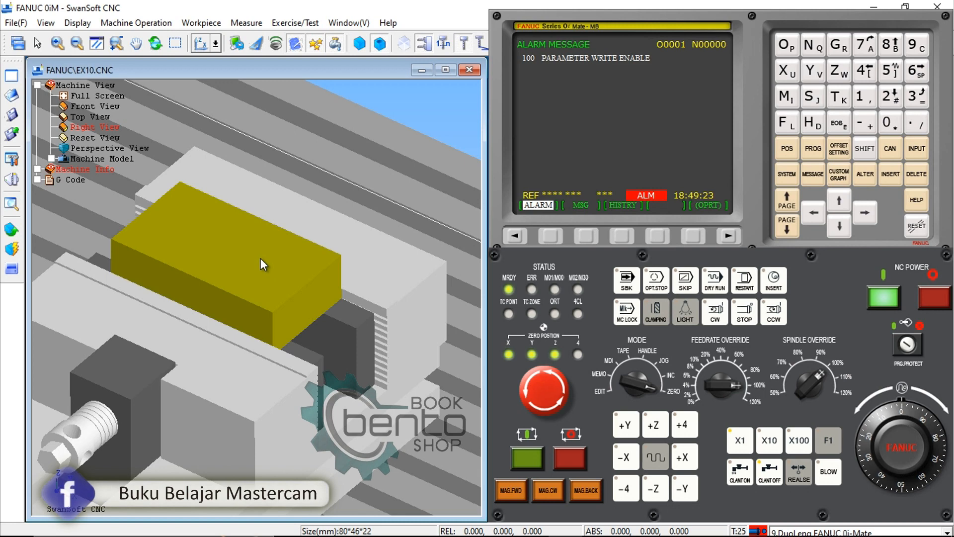
pyautogui.scroll(-2, 261, 258)
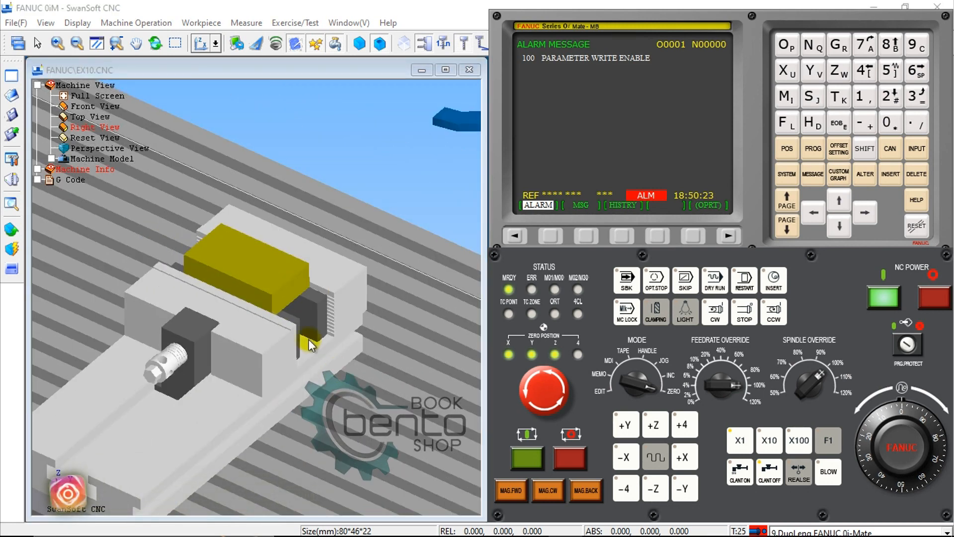
pyautogui.scroll(1, 228, 255)
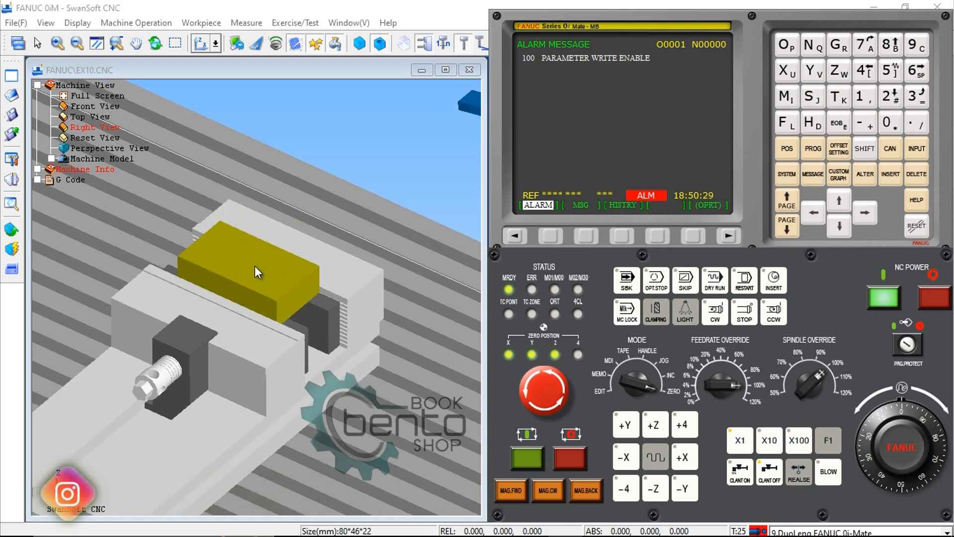
pyautogui.scroll(1, 254, 266)
pyautogui.scroll(1, 249, 258)
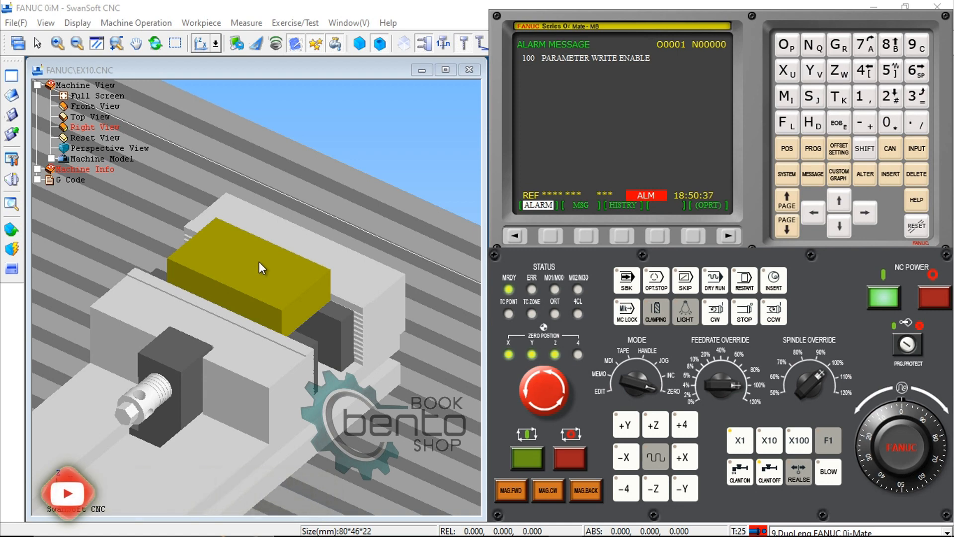
pyautogui.scroll(1, 258, 261)
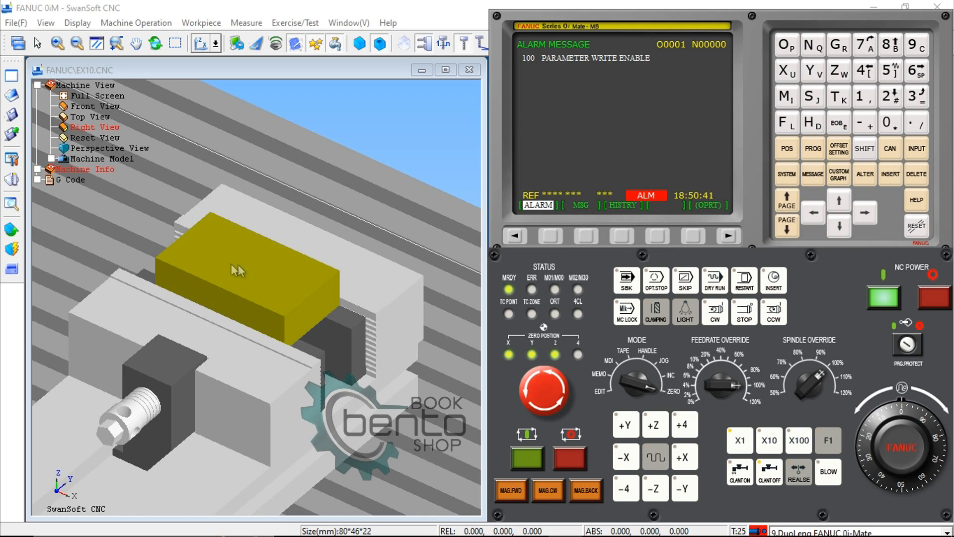
pyautogui.scroll(-2, 256, 272)
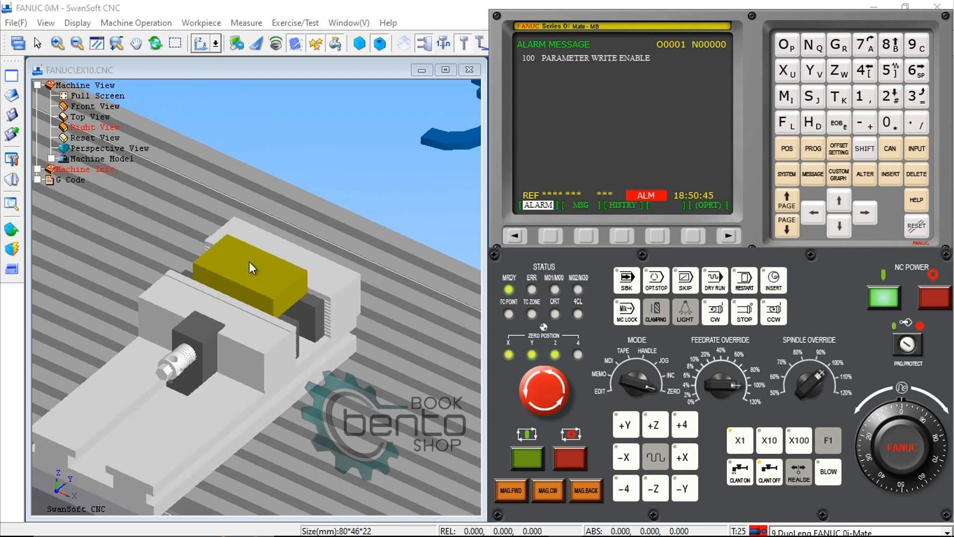
# - Compare the available edge finder types and mount the OP-20 (Optical) edge finder in the spindle
pyautogui.click(163, 23)
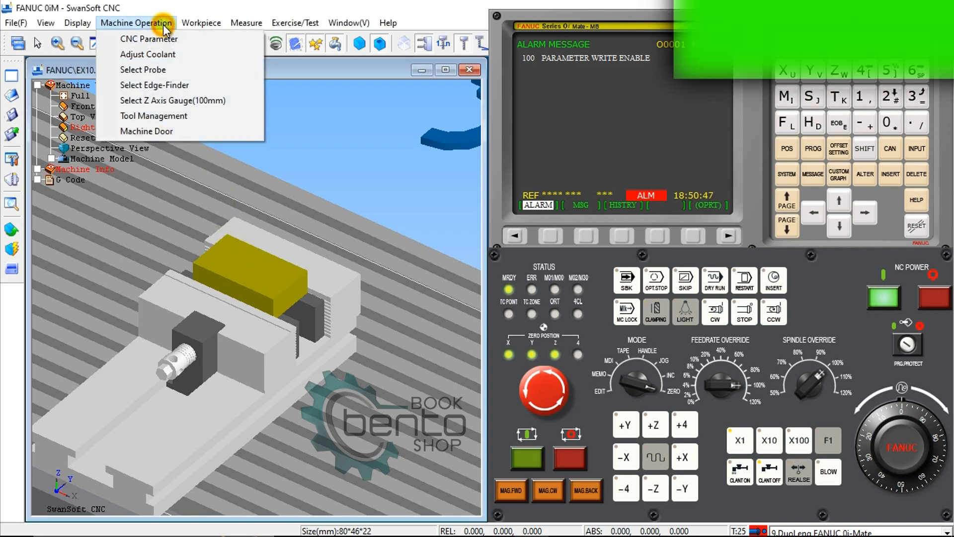
pyautogui.click(161, 85)
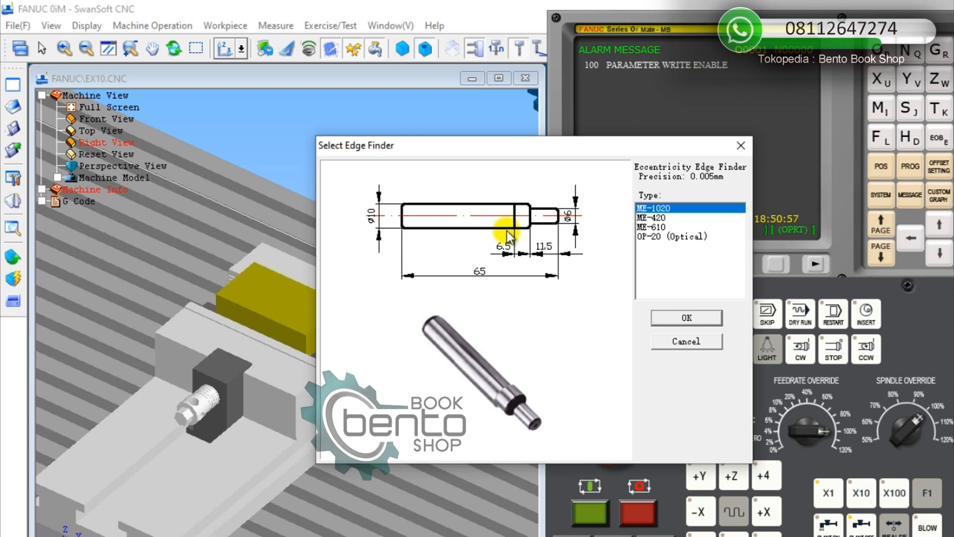
pyautogui.click(653, 218)
pyautogui.click(656, 207)
pyautogui.click(656, 216)
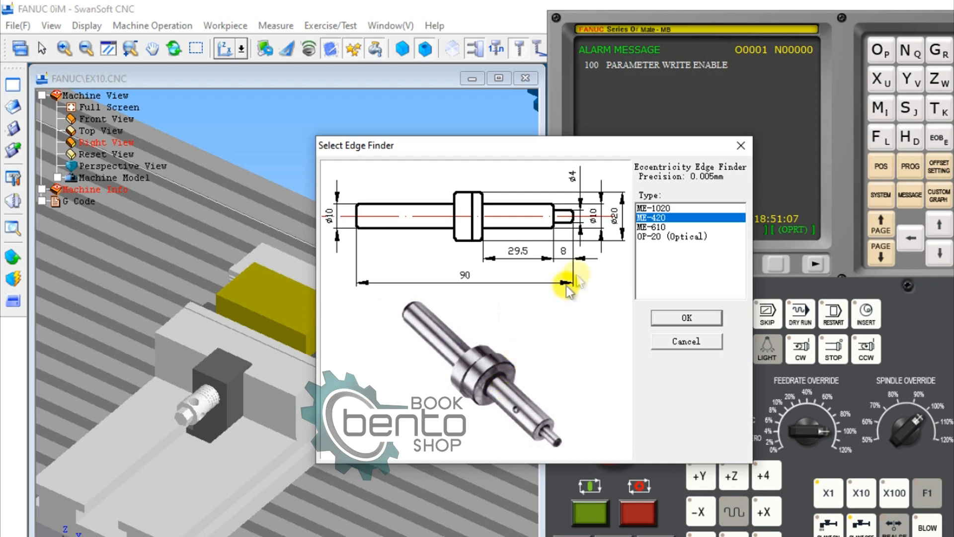
pyautogui.click(653, 227)
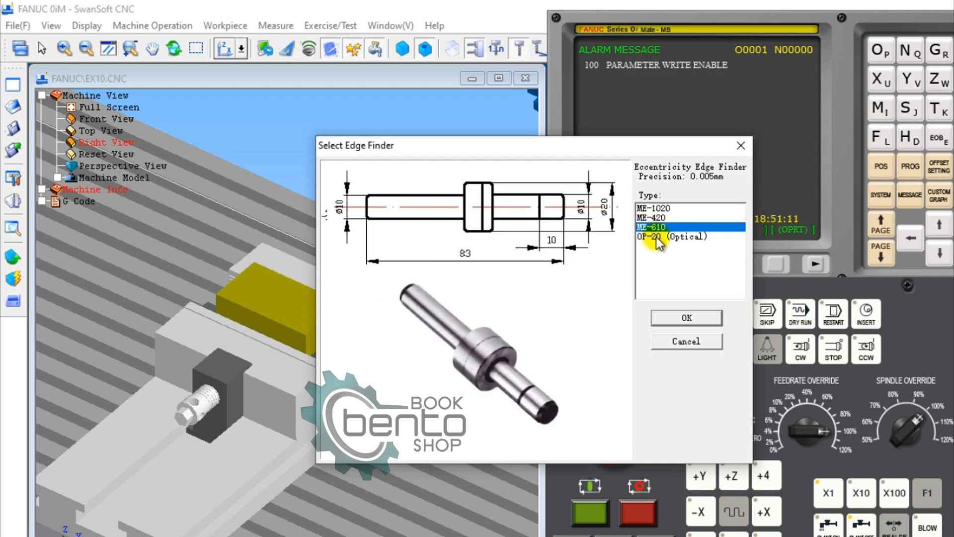
pyautogui.click(657, 237)
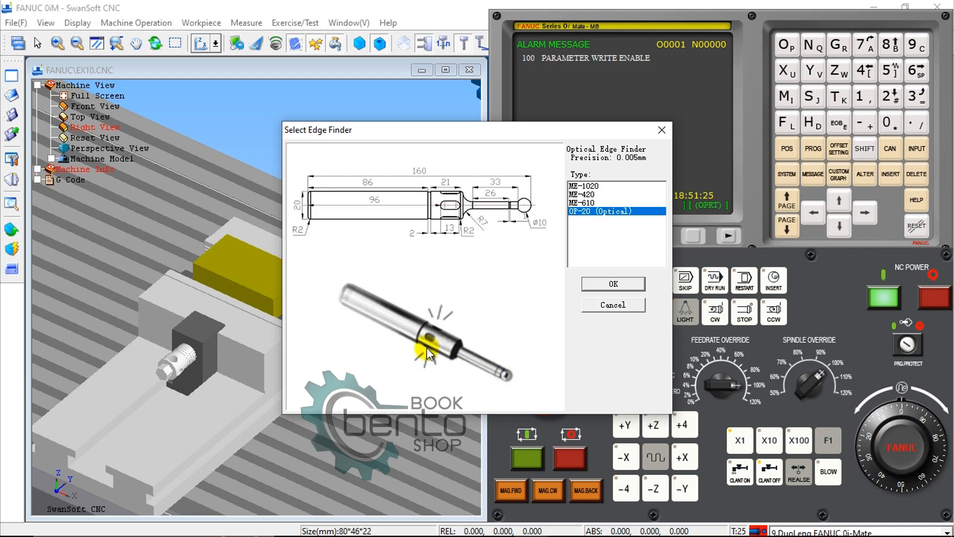
pyautogui.click(612, 284)
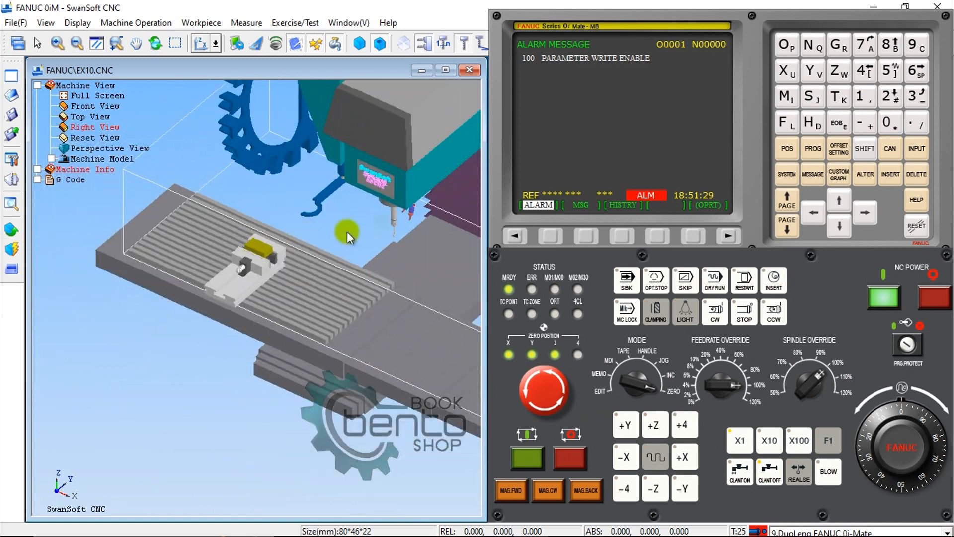
# - Inspect the mounted optical edge finder, its ball tip and the clamped workpiece it has to touch
pyautogui.scroll(7, 391, 204)
pyautogui.moveTo(370, 214)
pyautogui.mouseDown(button='middle')
pyautogui.moveTo(366, 200)
pyautogui.moveTo(377, 209)
pyautogui.moveTo(370, 217)
pyautogui.mouseUp(button='middle')
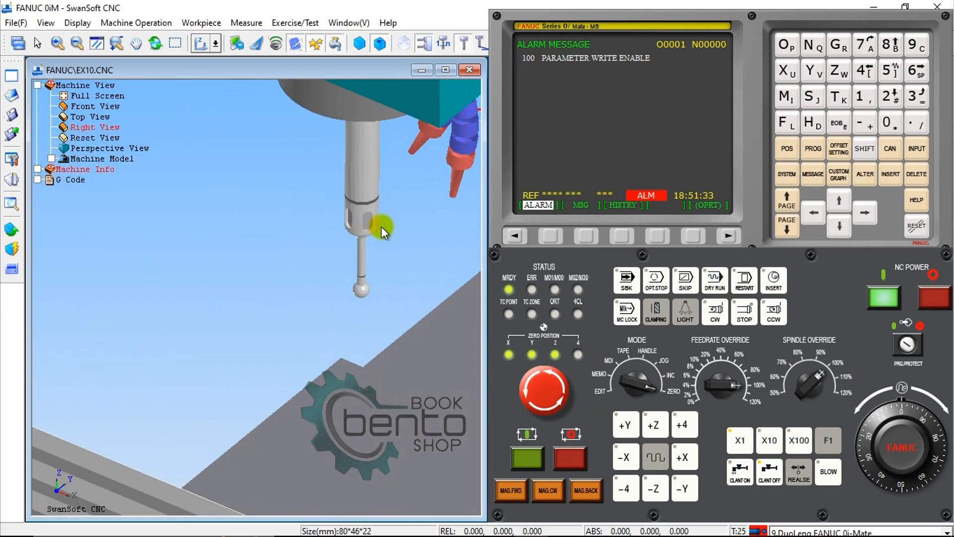
pyautogui.scroll(-5, 381, 226)
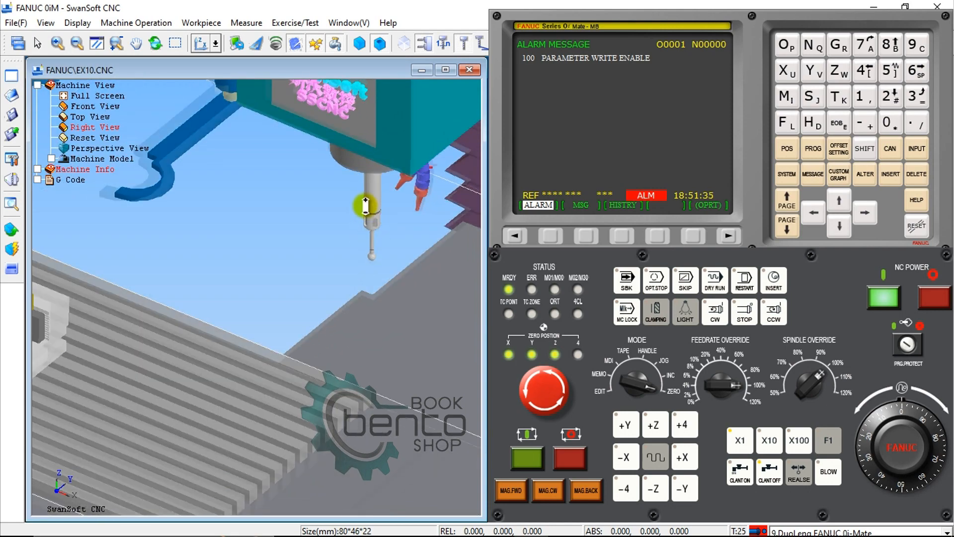
pyautogui.scroll(3, 366, 209)
pyautogui.scroll(6, 371, 290)
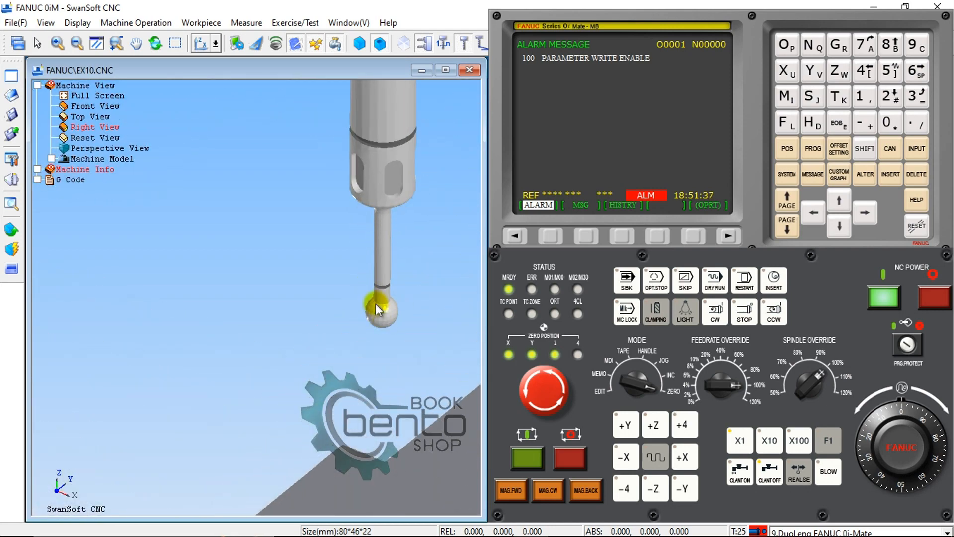
pyautogui.scroll(-2, 395, 260)
pyautogui.scroll(-2, 379, 220)
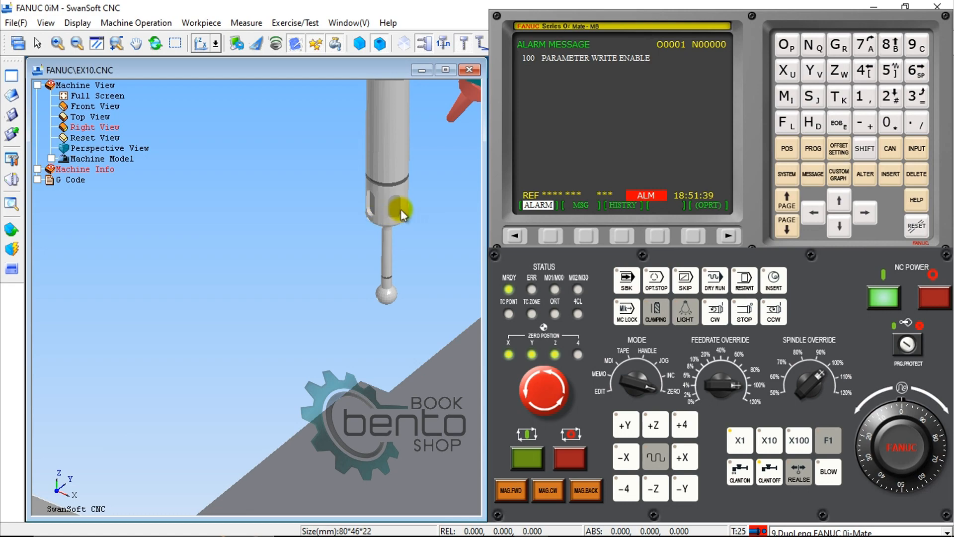
pyautogui.scroll(-6, 382, 276)
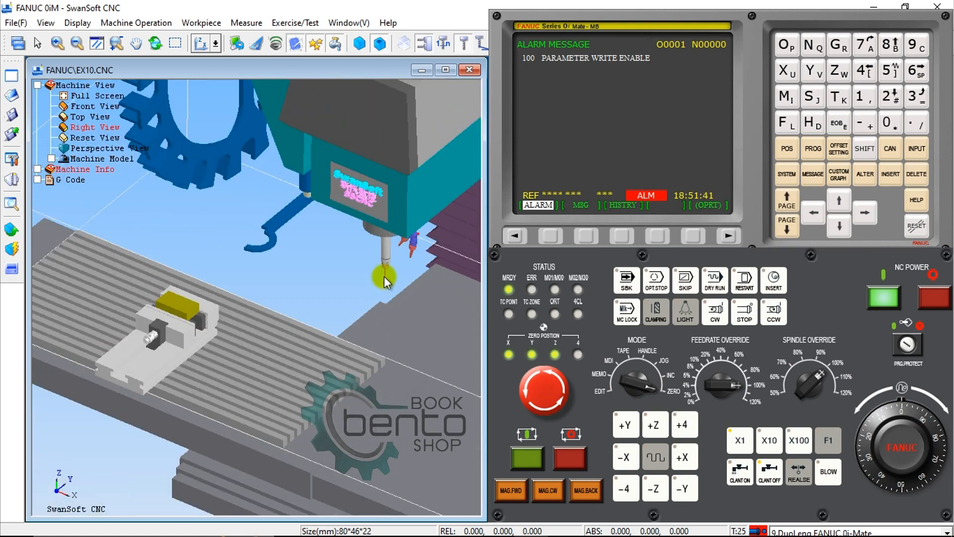
pyautogui.scroll(6, 162, 268)
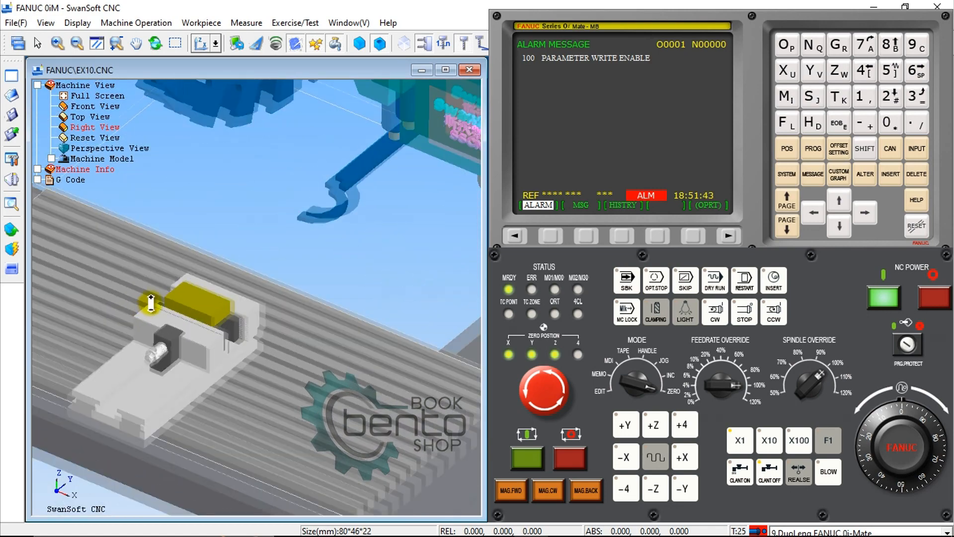
pyautogui.scroll(2, 166, 283)
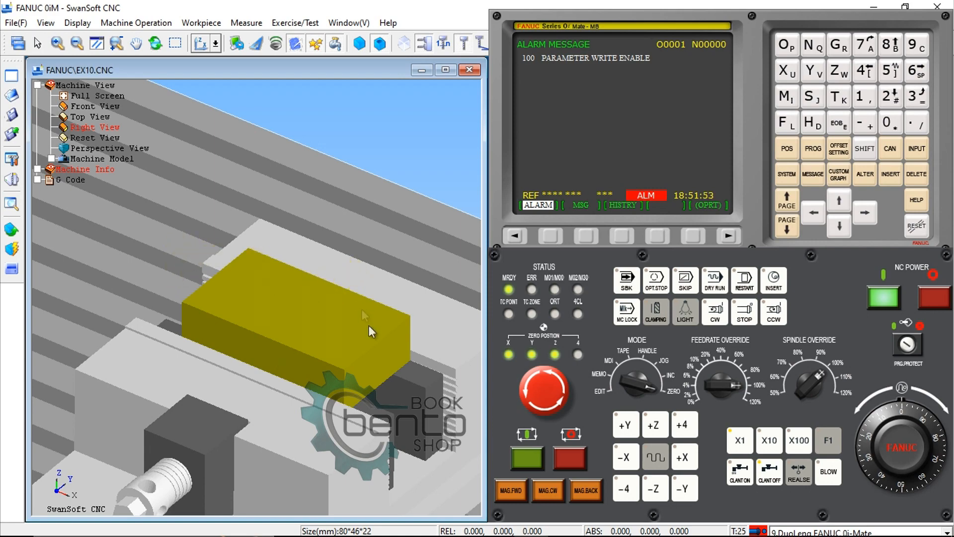
pyautogui.scroll(-6, 291, 313)
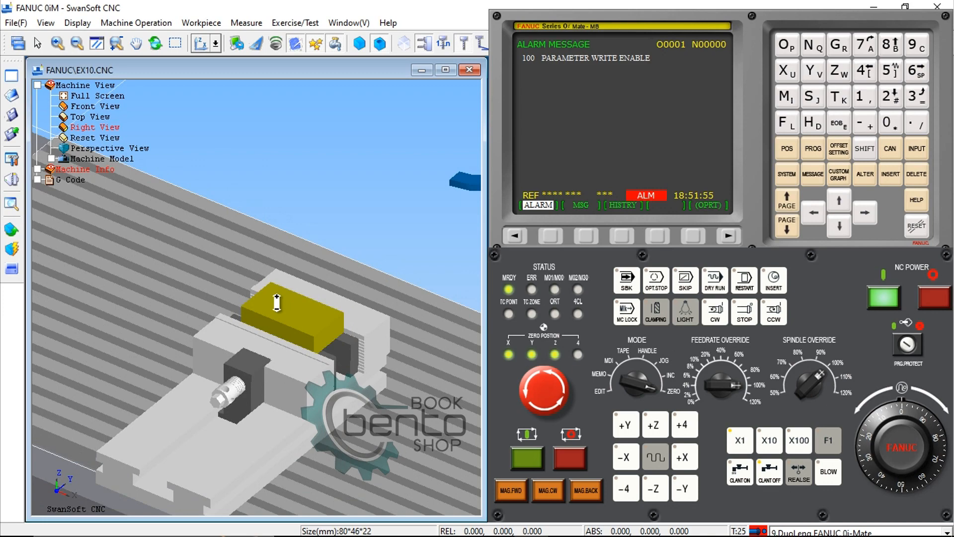
pyautogui.scroll(-5, 256, 302)
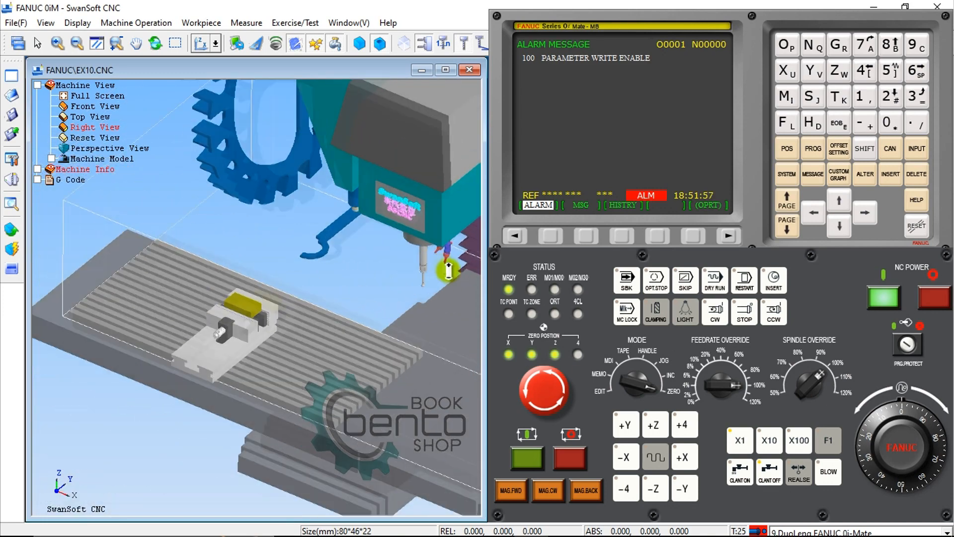
pyautogui.scroll(10, 448, 269)
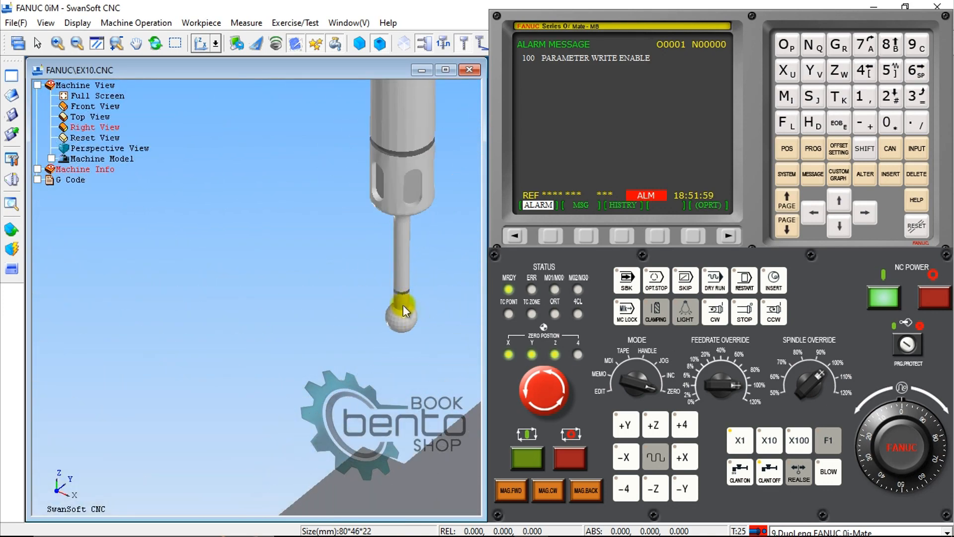
pyautogui.scroll(-8, 407, 312)
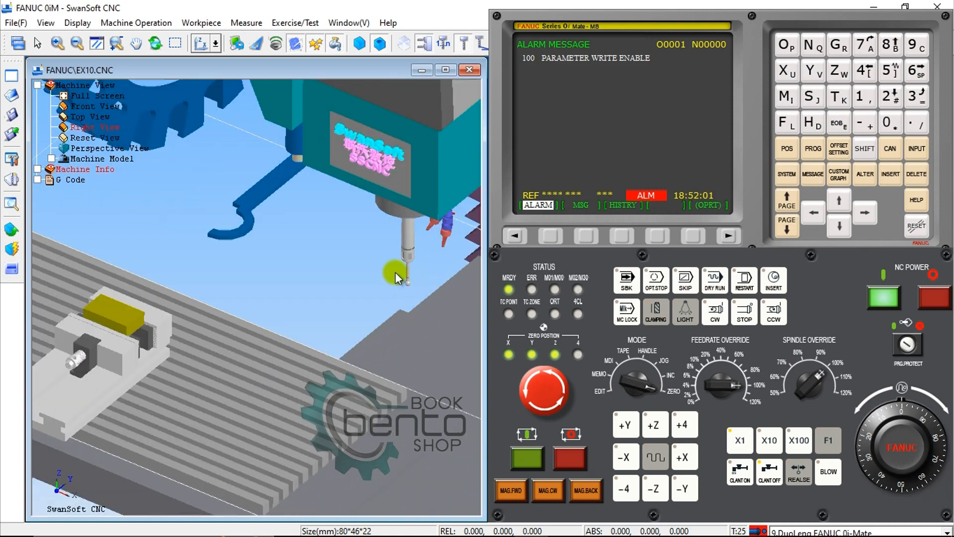
# - Hide the machine so only the workpiece and edge finder are displayed, and show them enlarged from the top
pyautogui.click(78, 23)
pyautogui.click(151, 38)
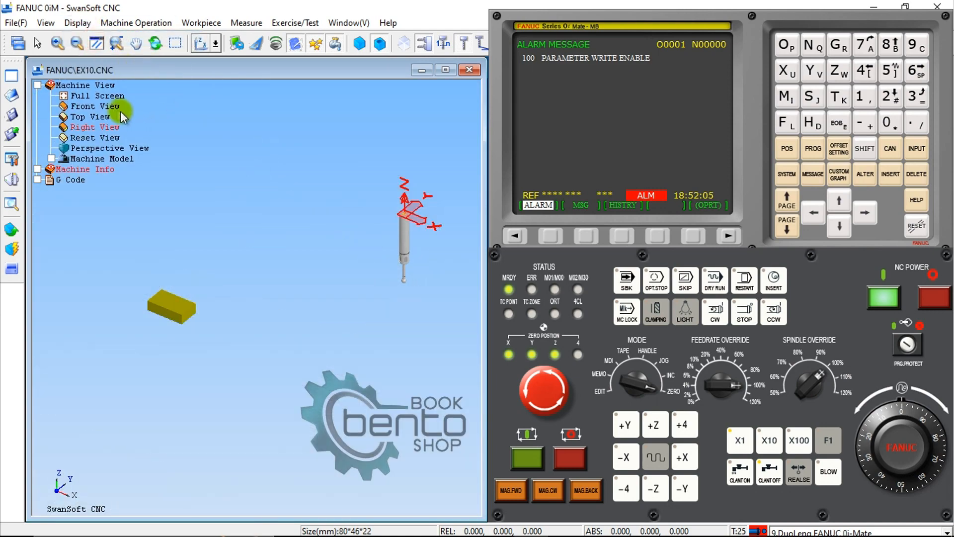
pyautogui.click(95, 118)
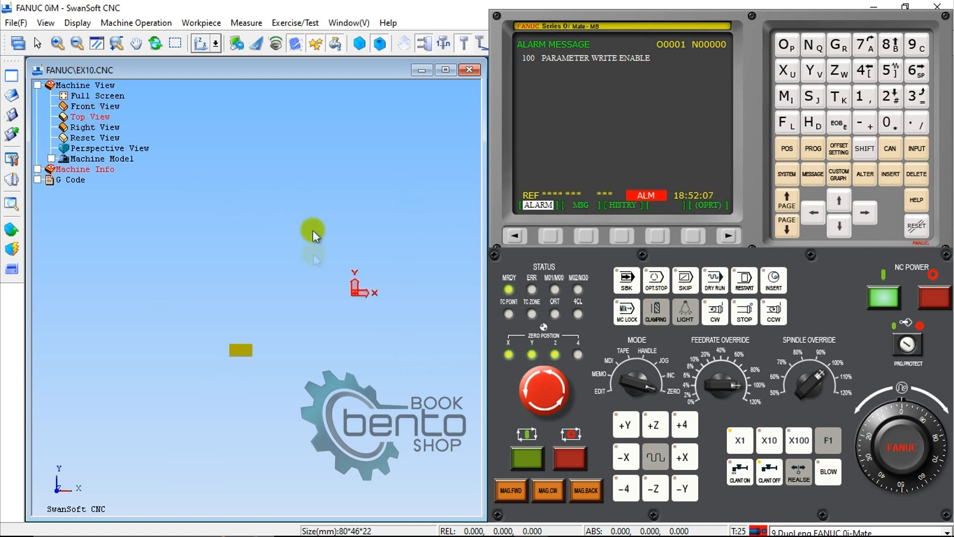
pyautogui.moveTo(254, 344); pyautogui.dragTo(407, 288)
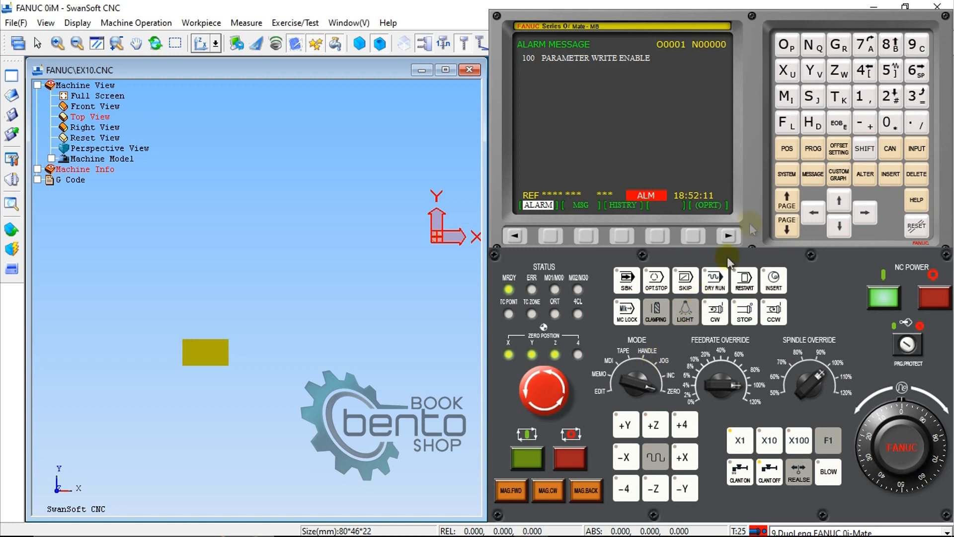
# - Display the relative positions and, in JOG mode, move the X axis in the negative direction to about -475.7 mm
pyautogui.click(787, 149)
pyautogui.click(583, 236)
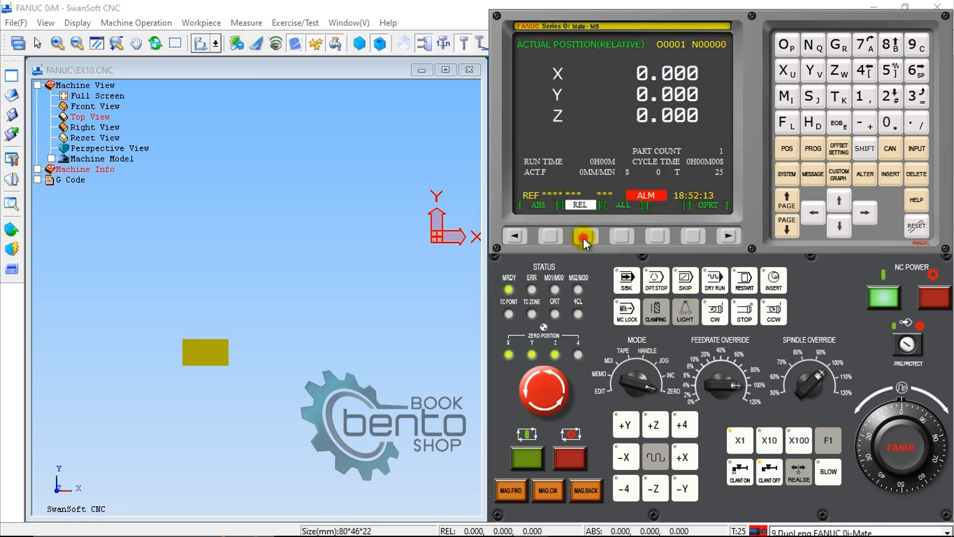
pyautogui.click(644, 370)
pyautogui.click(627, 457)
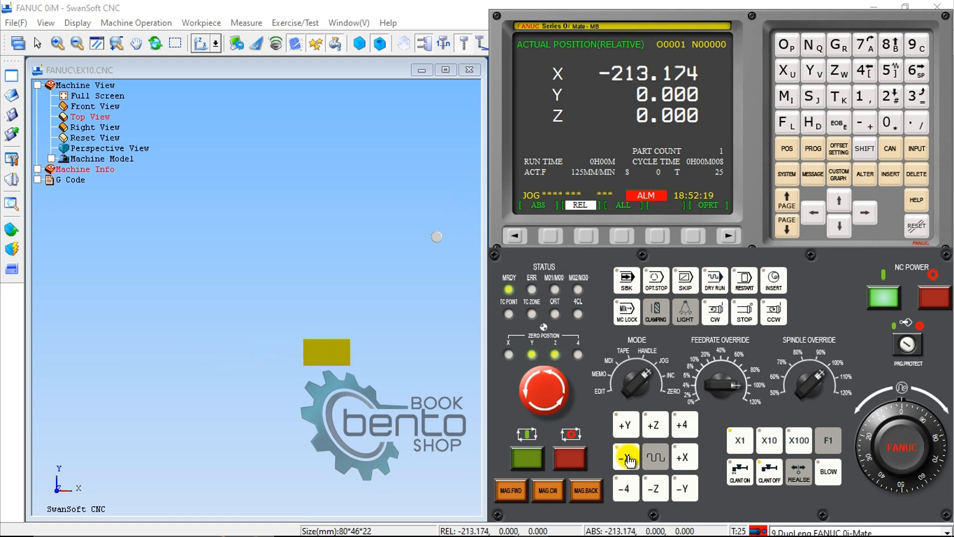
pyautogui.click(630, 460)
pyautogui.scroll(-2, 279, 237)
pyautogui.scroll(2, 468, 230)
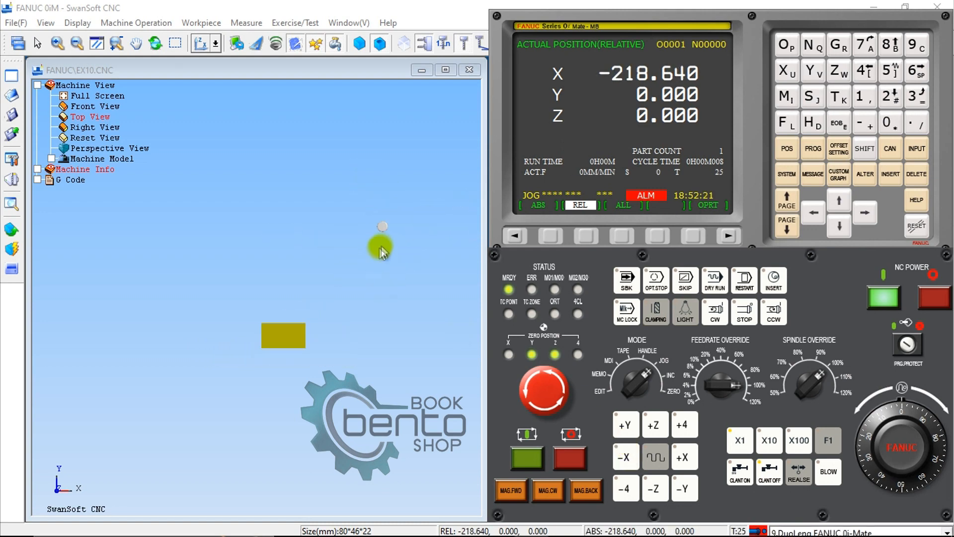
pyautogui.scroll(5, 385, 242)
pyautogui.click(624, 457)
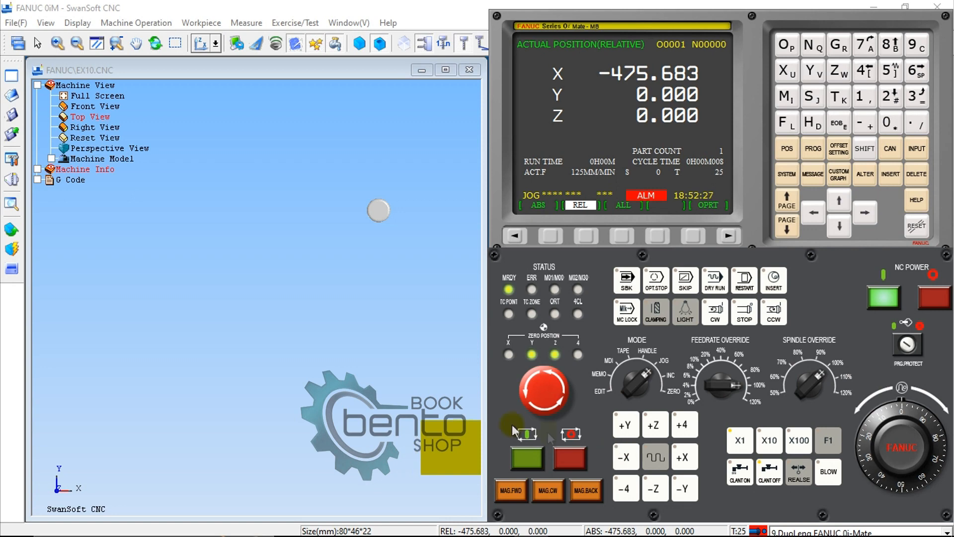
# - Jog the Y axis in the negative direction to about -200.6 mm, aligning the workpiece with the edge finder
pyautogui.scroll(-2, 288, 247)
pyautogui.scroll(1, 466, 370)
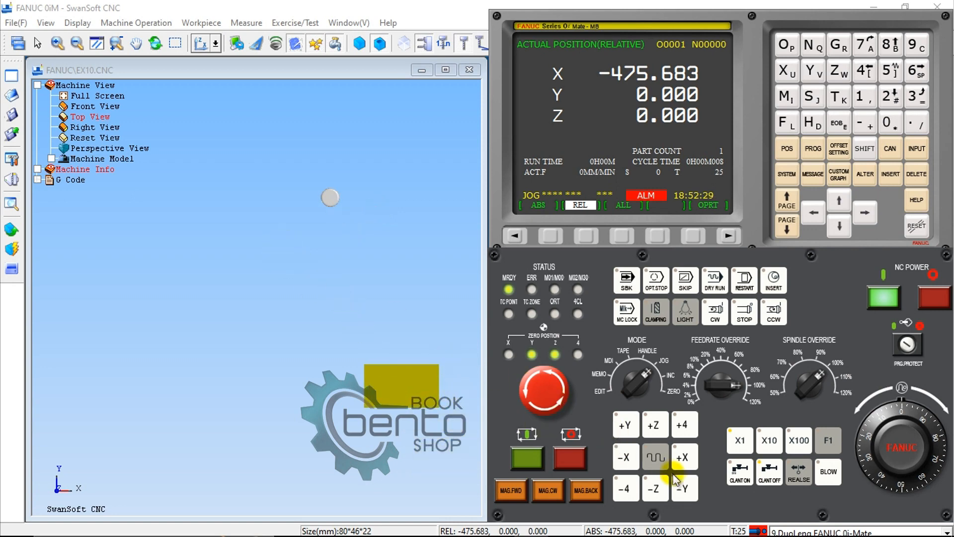
pyautogui.click(687, 491)
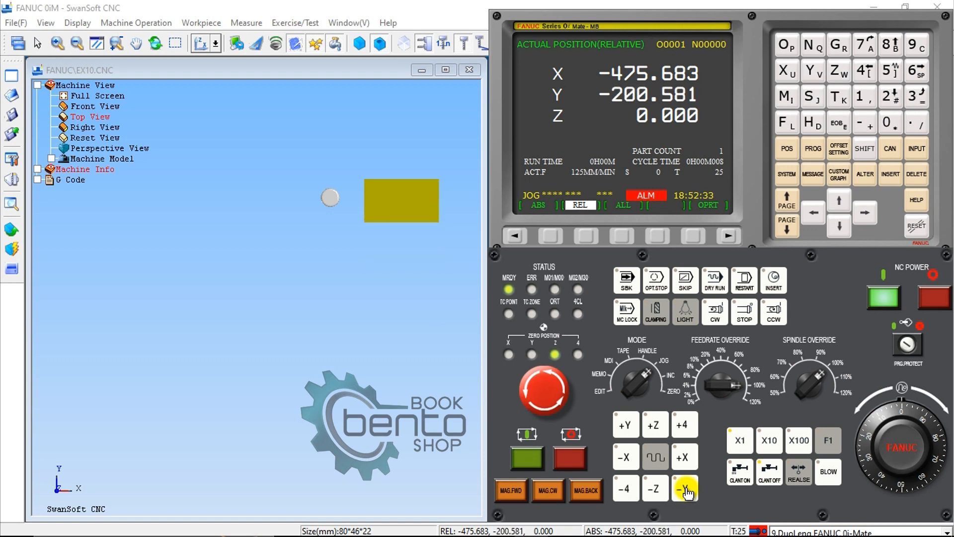
# - In the front view, lower the Z axis to about -109.8 mm so the ball tip sits beside the workpiece
pyautogui.click(102, 106)
pyautogui.scroll(5, 293, 242)
pyautogui.click(626, 423)
pyautogui.click(655, 492)
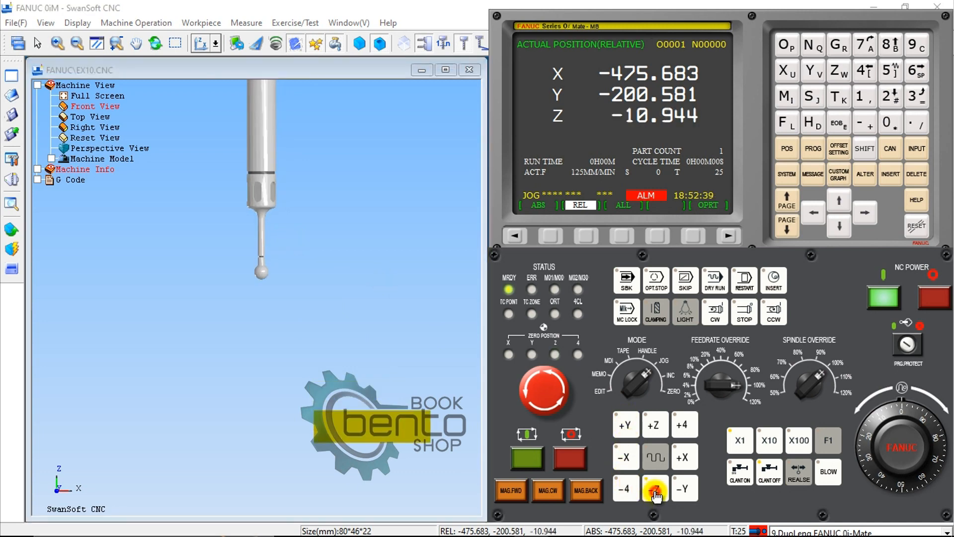
pyautogui.click(708, 359)
pyautogui.click(654, 491)
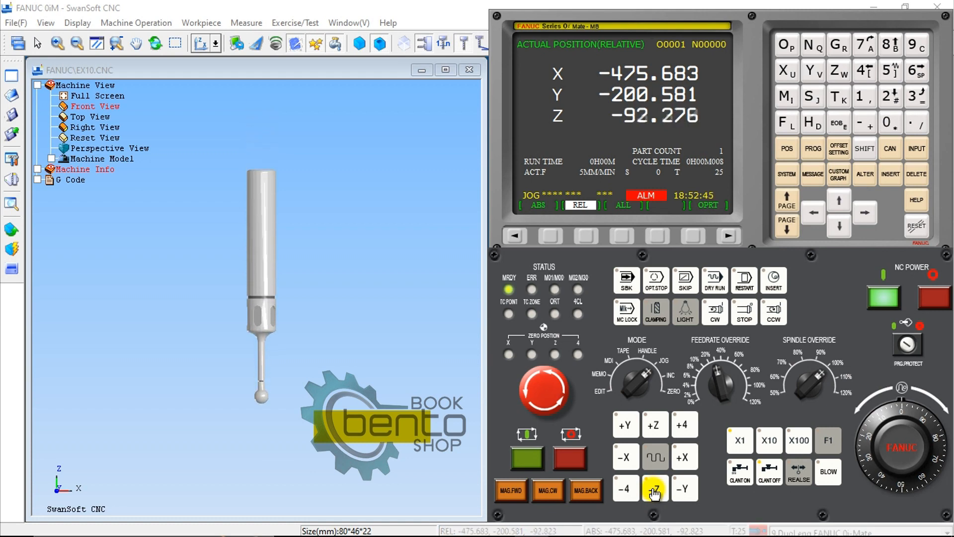
# - Jog X in the positive direction, finishing at a low feedrate, until the ball touches the workpiece's negative-X face at about -444.9 mm
pyautogui.click(683, 457)
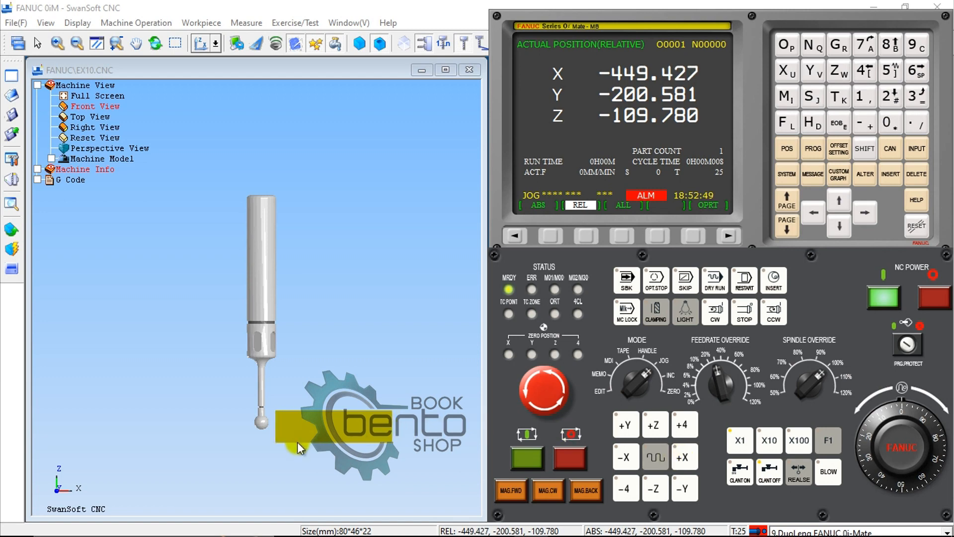
pyautogui.scroll(5, 300, 447)
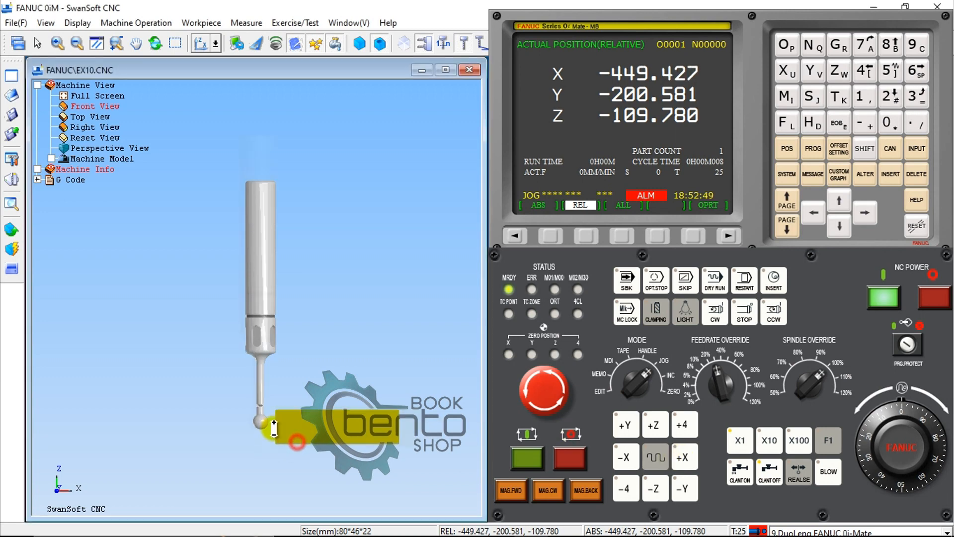
pyautogui.click(700, 389)
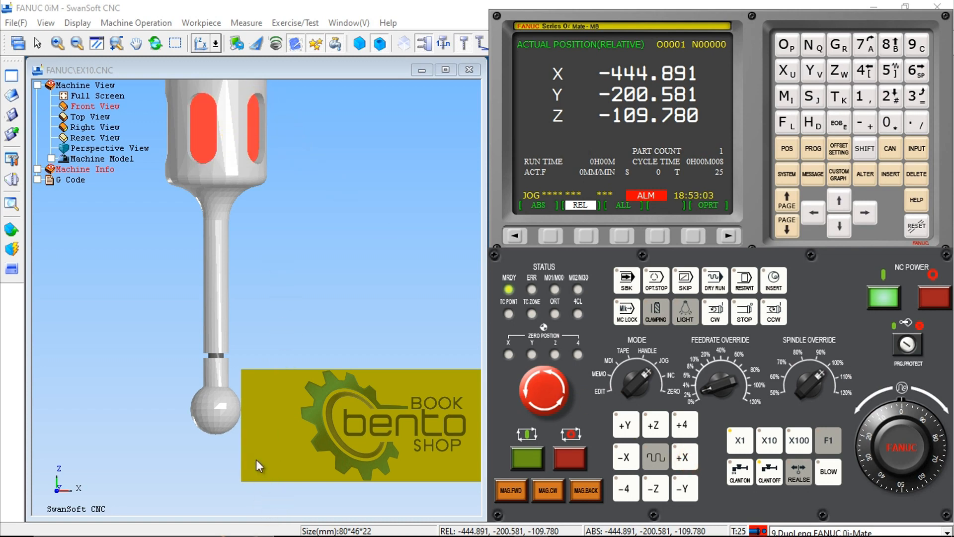
# - Set the relative X coordinate to zero at the touched workpiece face
pyautogui.scroll(-3, 283, 335)
pyautogui.scroll(-5, 251, 309)
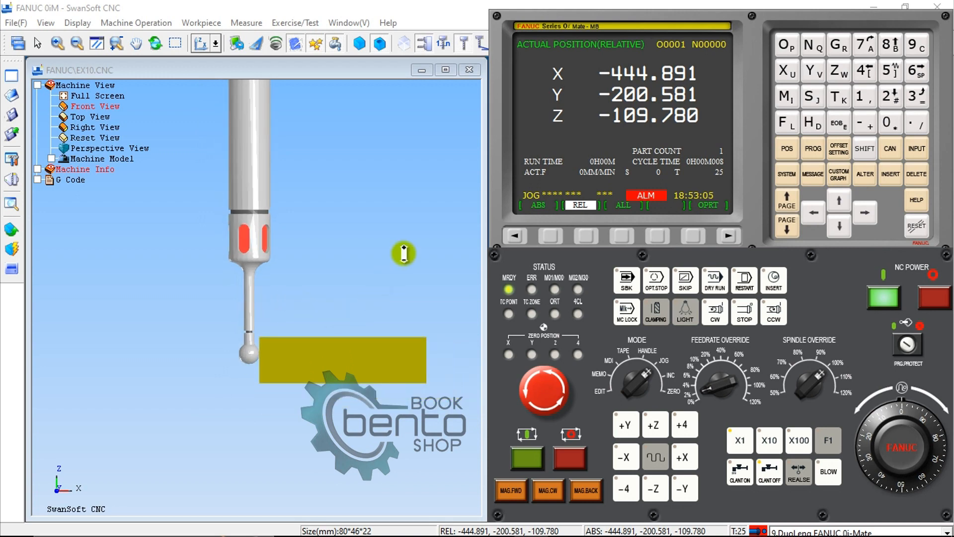
pyautogui.scroll(2, 403, 253)
pyautogui.scroll(2, 403, 253)
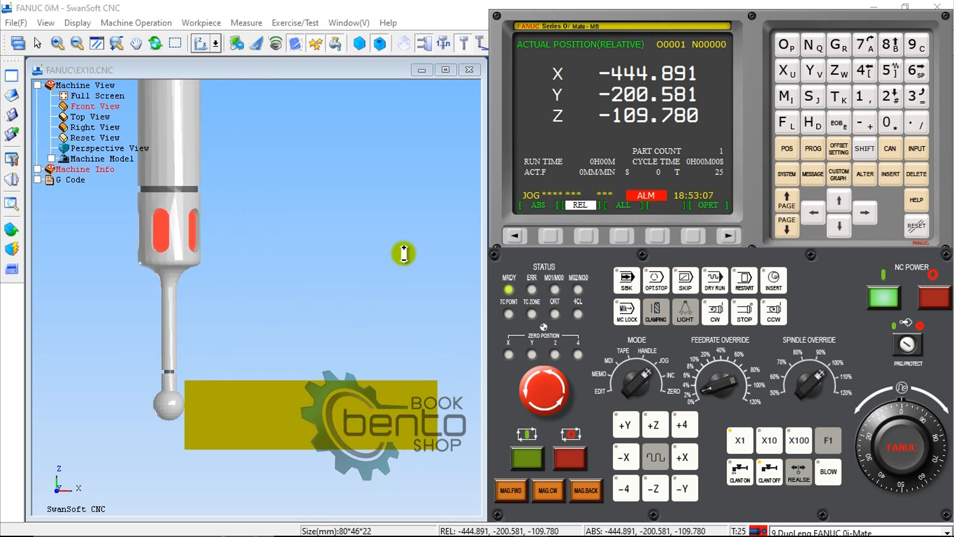
pyautogui.click(783, 72)
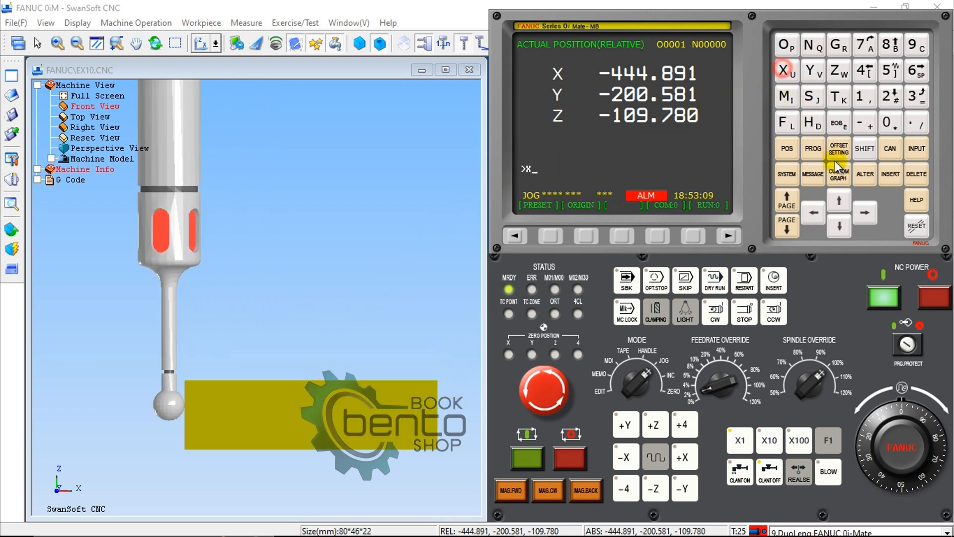
pyautogui.click(586, 236)
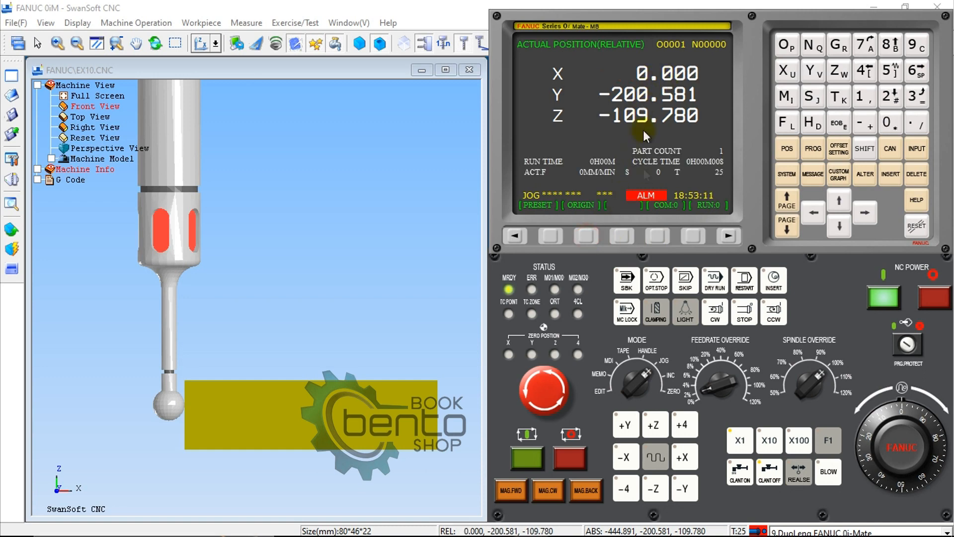
# - Raise the edge finder to about Z -87.5 mm and jog X past the workpiece's opposite end to about 101.1 mm
pyautogui.click(655, 427)
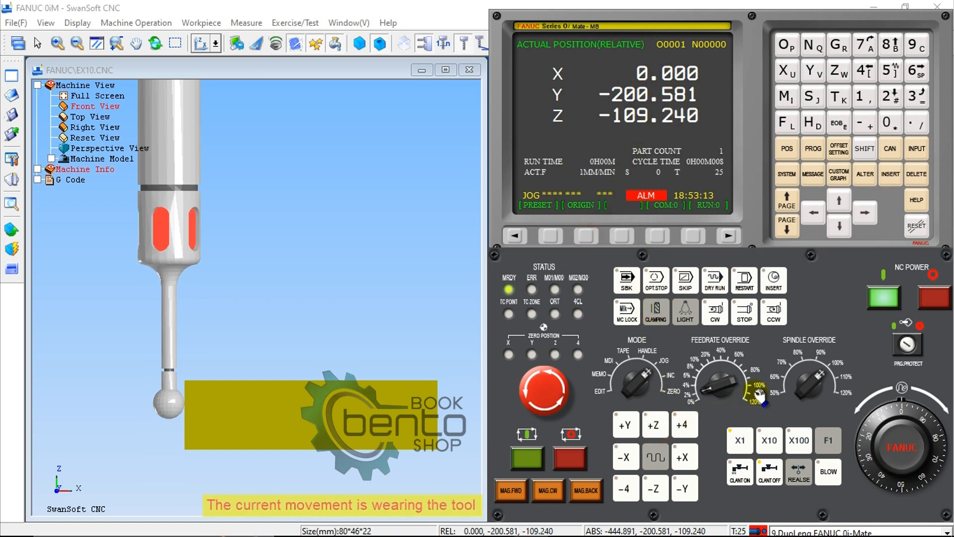
pyautogui.click(740, 364)
pyautogui.click(655, 424)
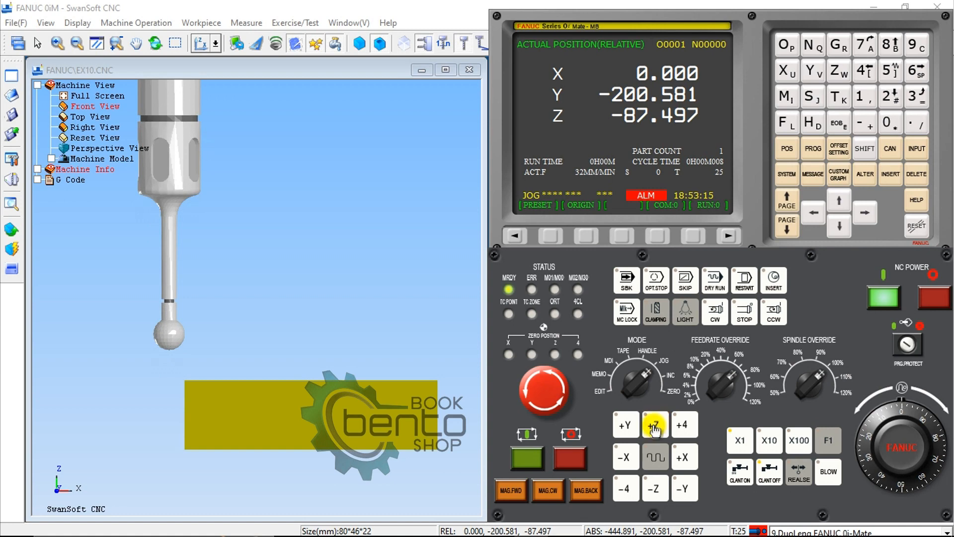
pyautogui.click(624, 457)
pyautogui.click(686, 456)
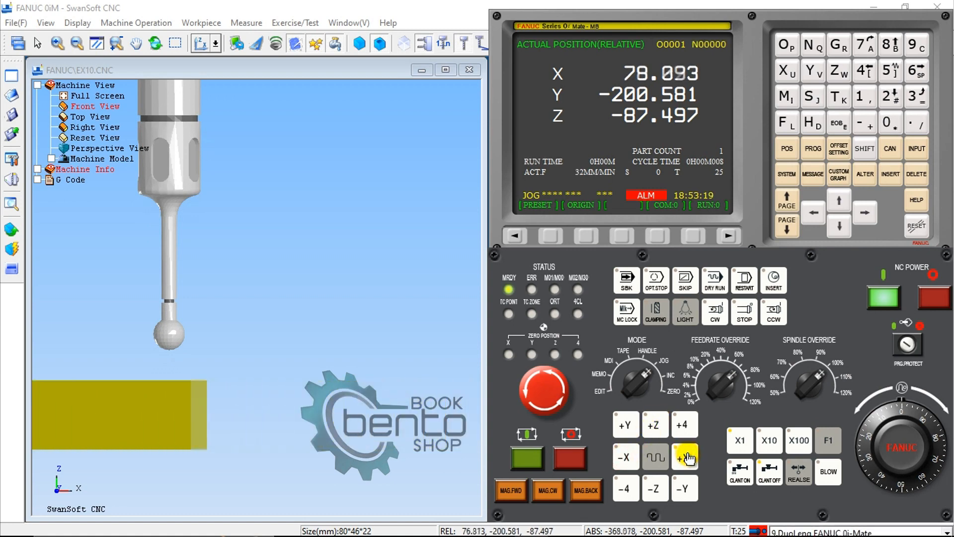
pyautogui.click(266, 303)
pyautogui.scroll(-4, 293, 298)
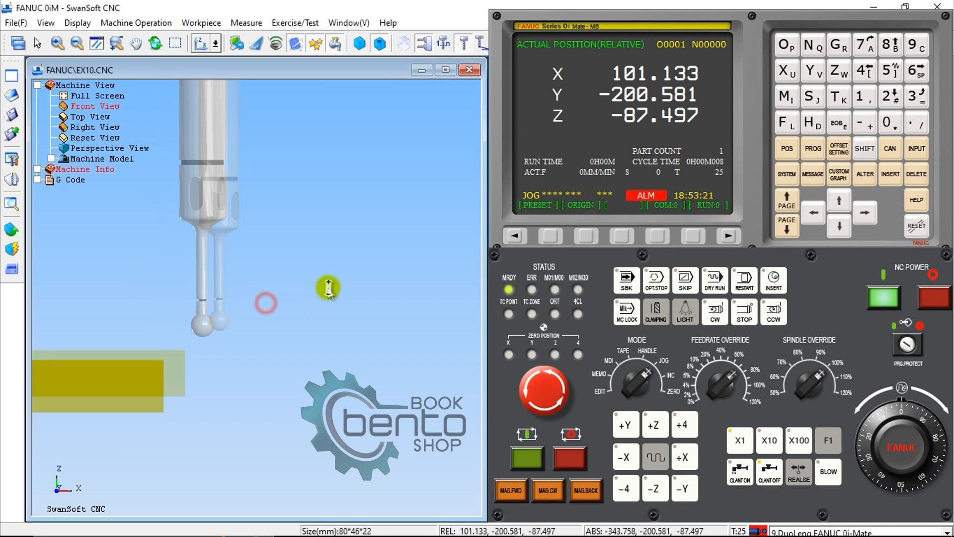
# - Touch the workpiece's positive-X face at relative X 89.745 mm and retract the edge finder to about Z -93.7 mm
pyautogui.scroll(4, 130, 345)
pyautogui.click(657, 488)
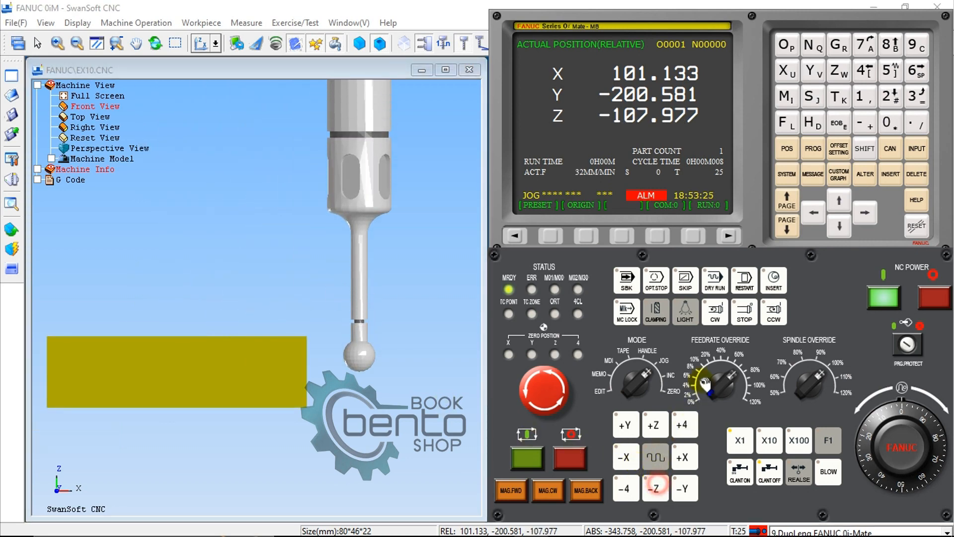
pyautogui.click(625, 456)
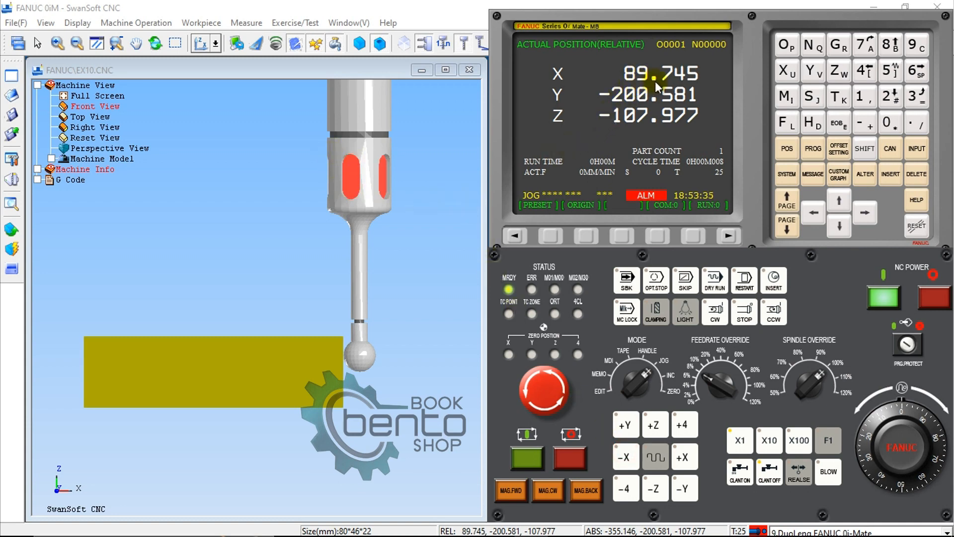
pyautogui.click(655, 425)
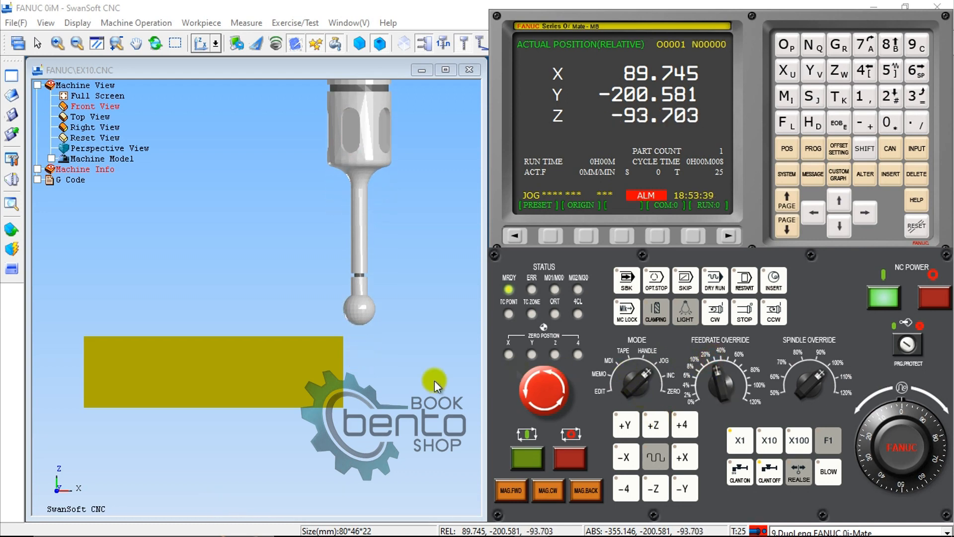
# - Open Calculator and divide the relative X reading 89.745 by 2 to get the distance to the workpiece centre
pyautogui.click(127, 522)
pyautogui.write('c')
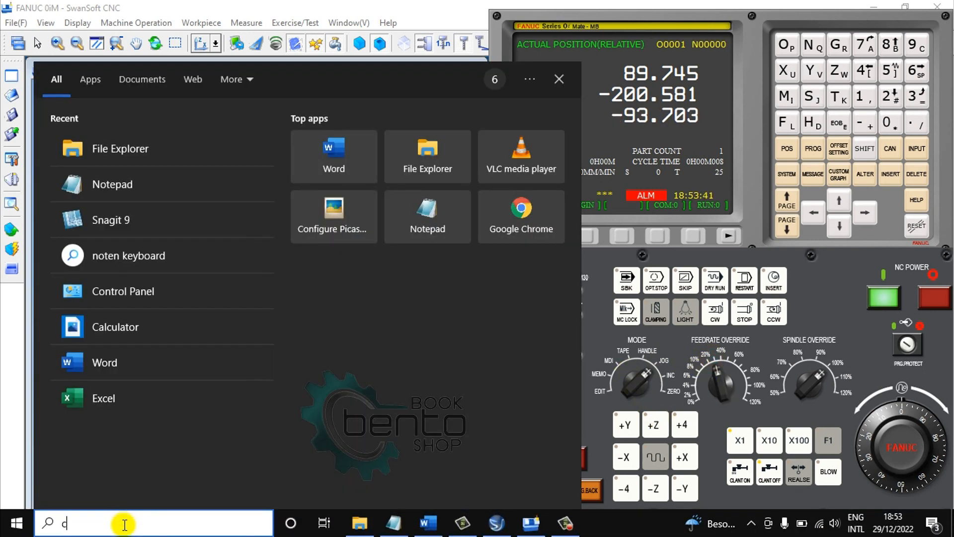
pyautogui.write('a')
pyautogui.click(112, 134)
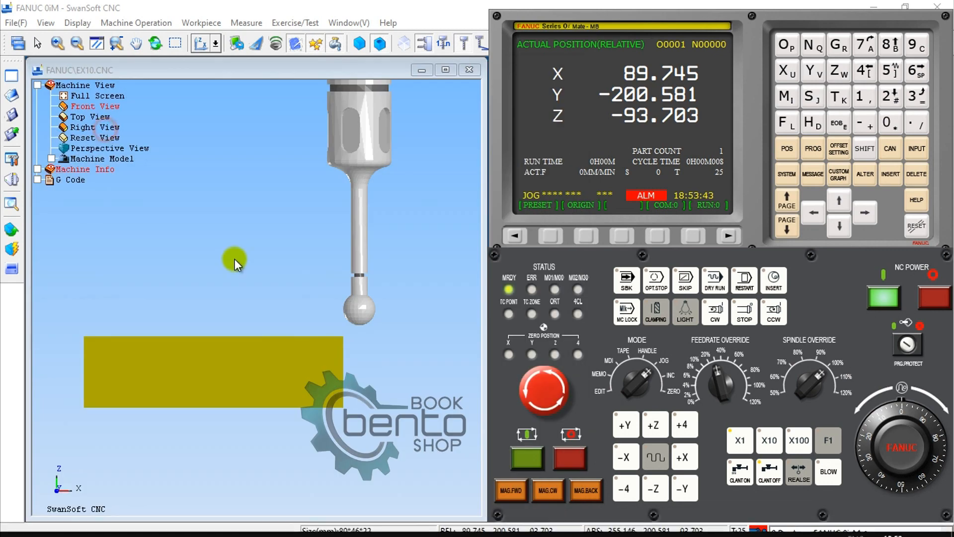
pyautogui.moveTo(272, 28); pyautogui.dragTo(280, 38)
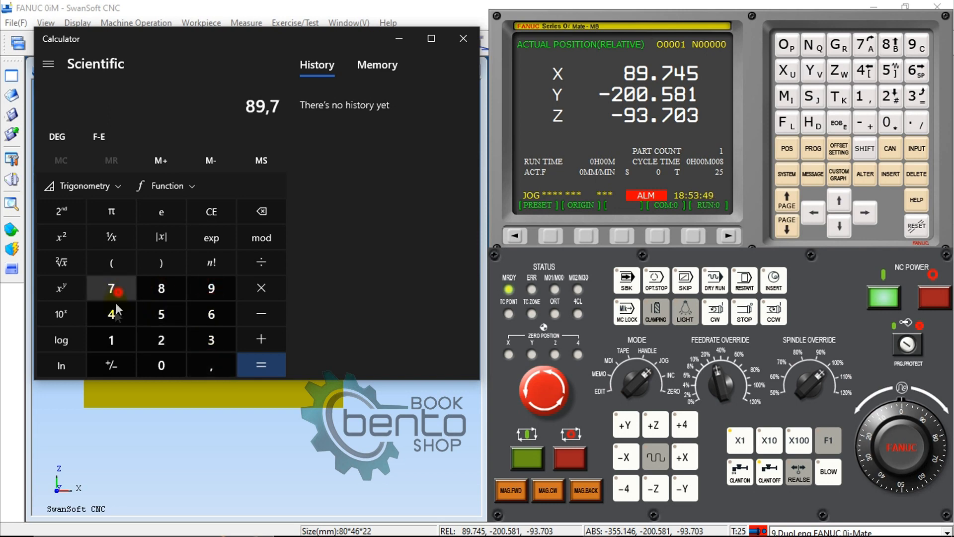
pyautogui.click(160, 318)
pyautogui.click(261, 262)
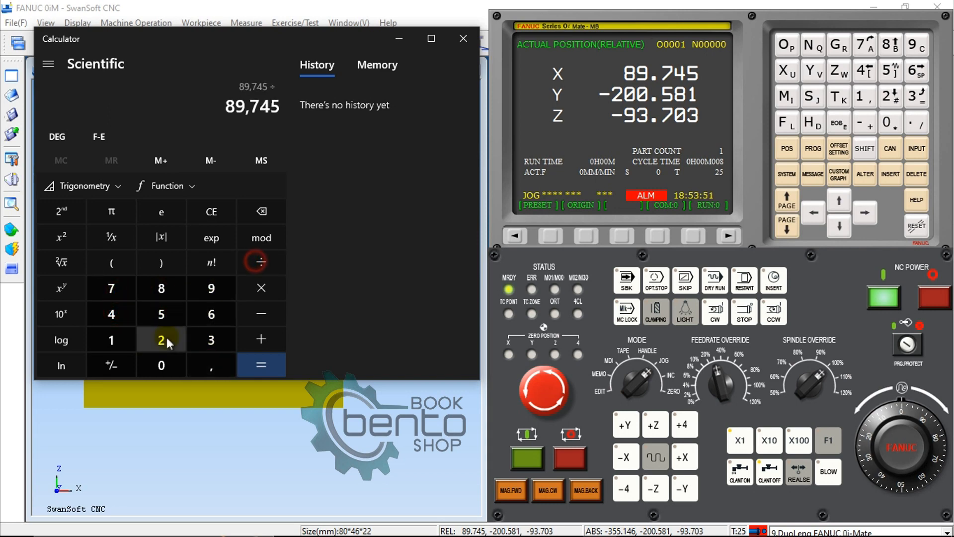
pyautogui.click(163, 338)
pyautogui.click(271, 366)
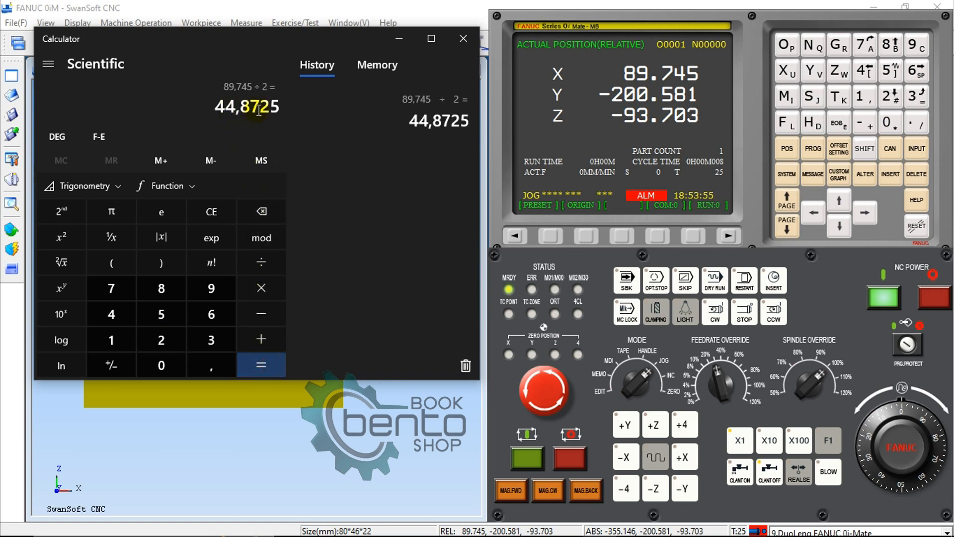
pyautogui.click(397, 40)
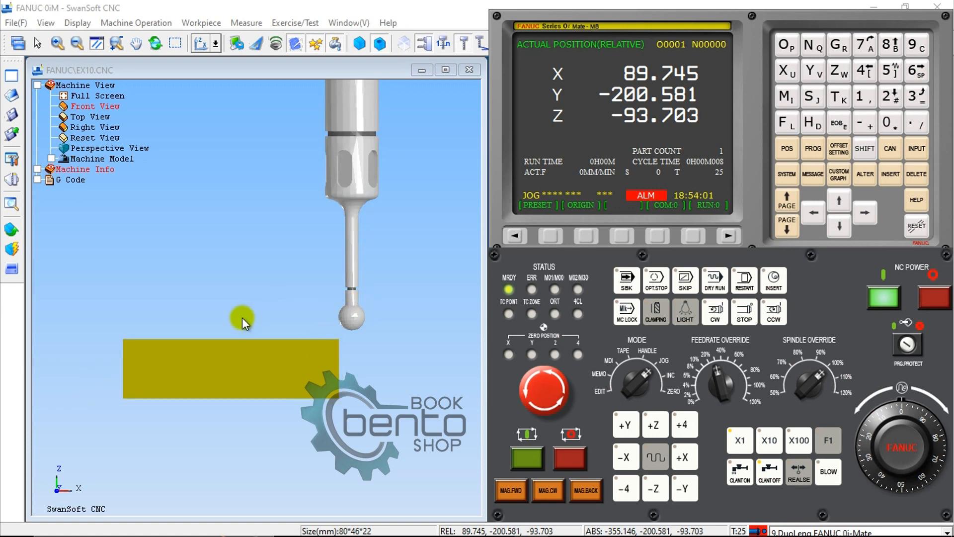
# - Switch the machine to MDI mode and display the MDI program screen
pyautogui.click(769, 440)
pyautogui.click(630, 369)
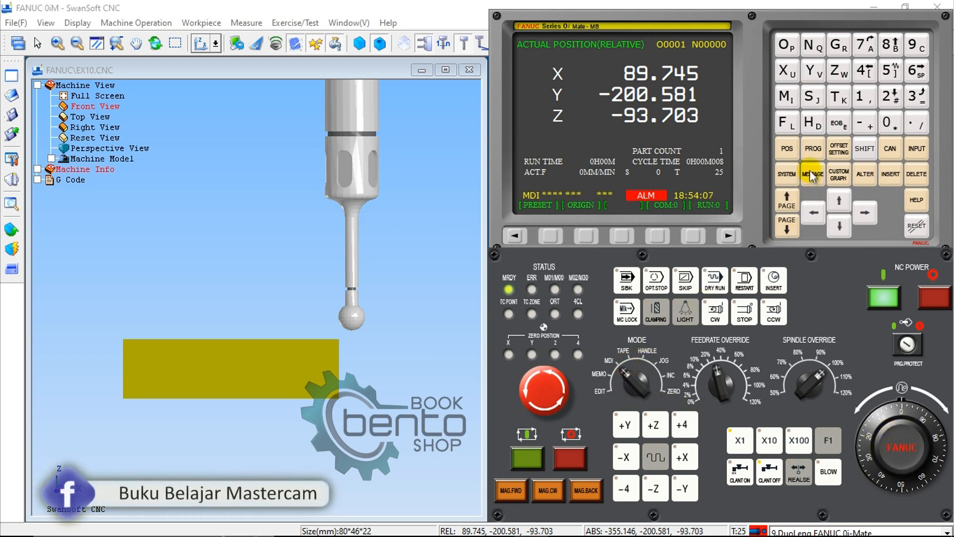
pyautogui.click(808, 155)
pyautogui.click(598, 234)
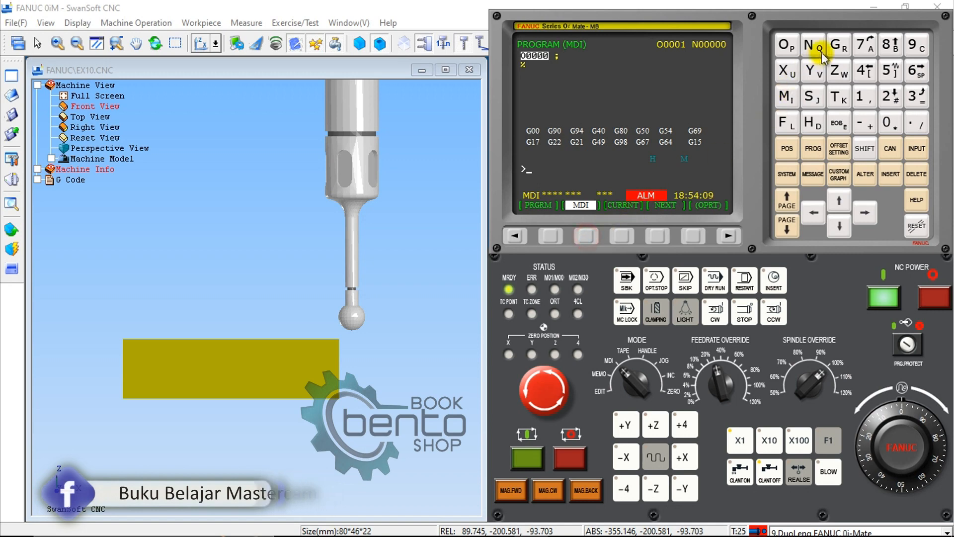
# - Enter and insert the MDI block G91 G0 X-44.872, using the calculated half distance
pyautogui.click(838, 45)
pyautogui.click(913, 46)
pyautogui.click(860, 96)
pyautogui.click(838, 45)
pyautogui.click(887, 123)
pyautogui.click(786, 71)
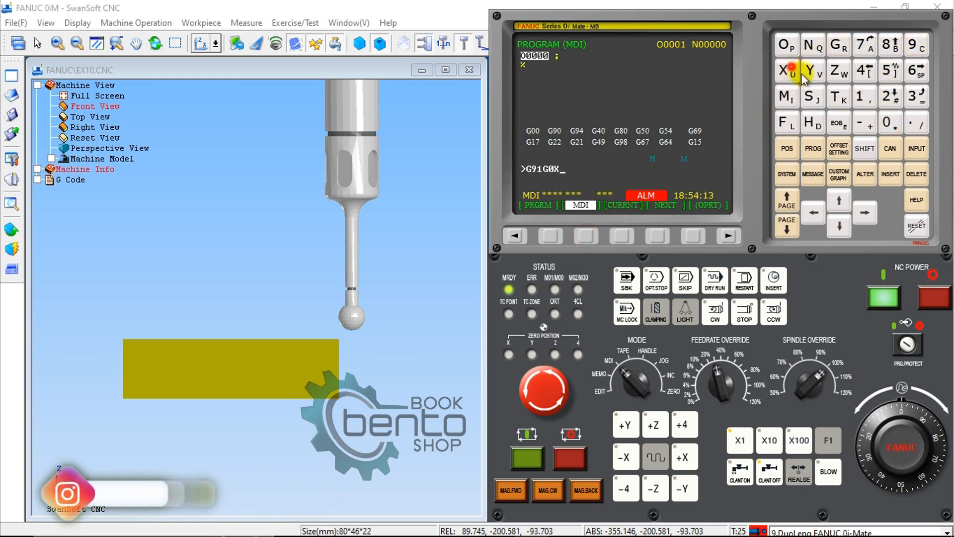
pyautogui.click(864, 123)
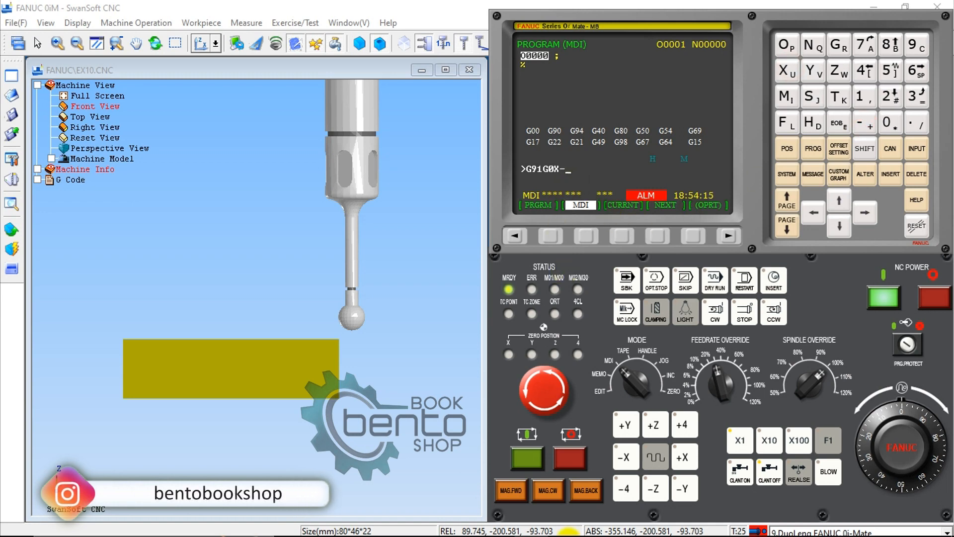
pyautogui.click(599, 522)
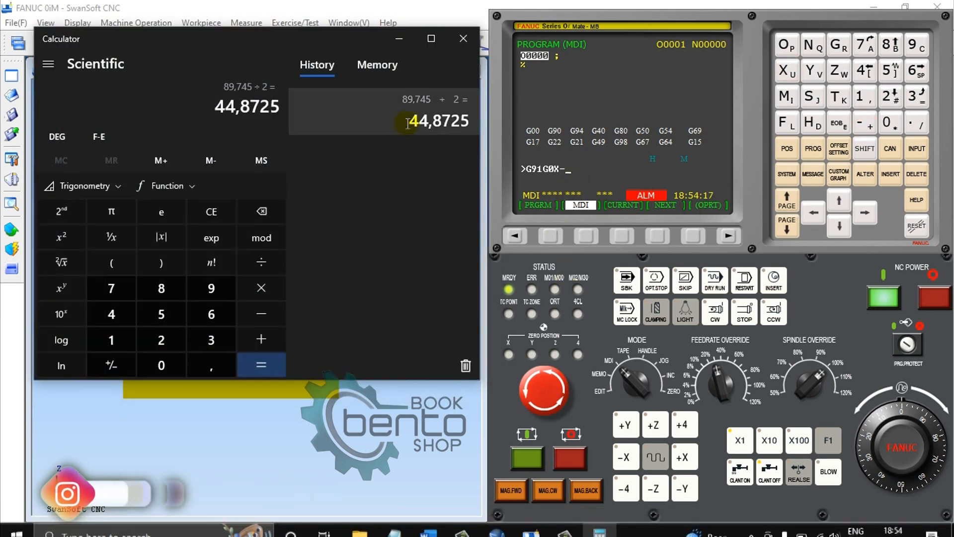
pyautogui.click(400, 43)
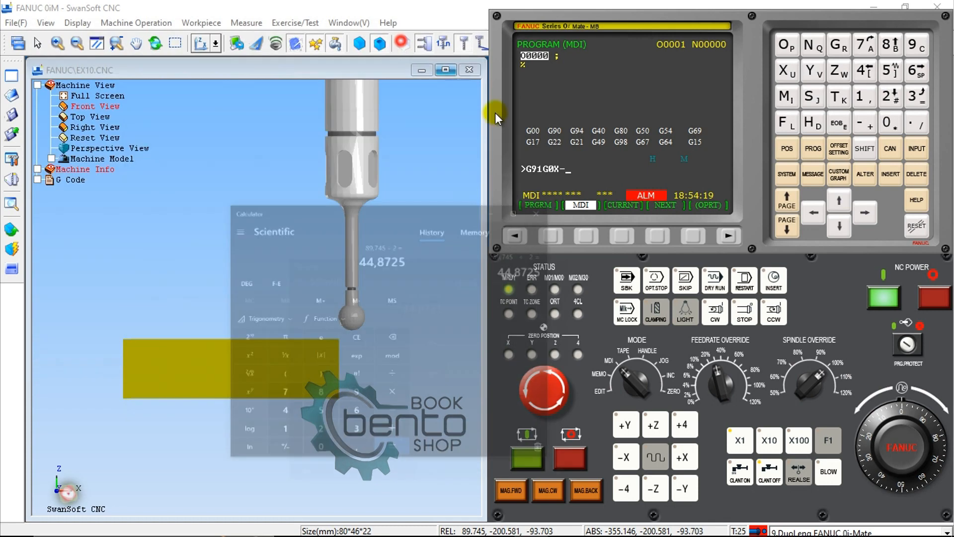
pyautogui.click(917, 123)
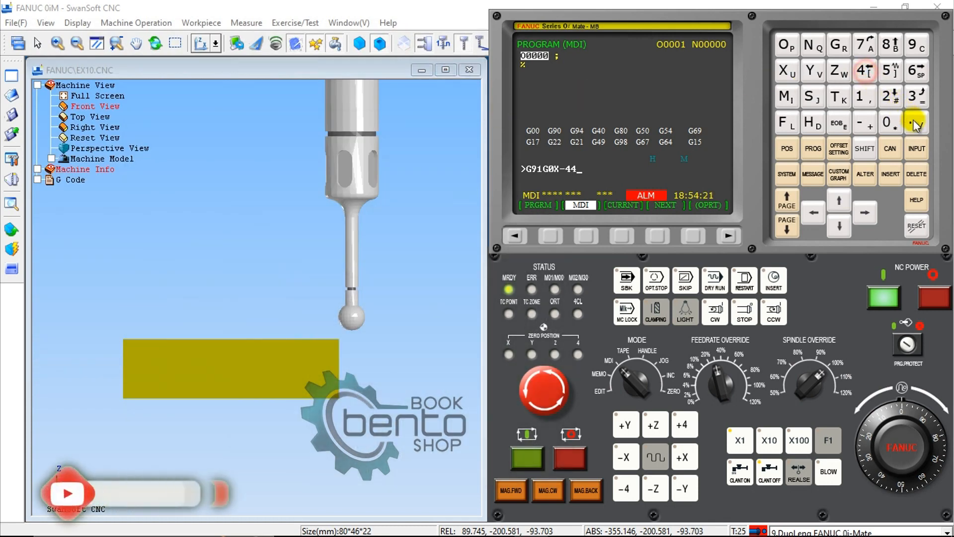
pyautogui.click(887, 45)
pyautogui.click(864, 46)
pyautogui.click(887, 96)
pyautogui.click(890, 175)
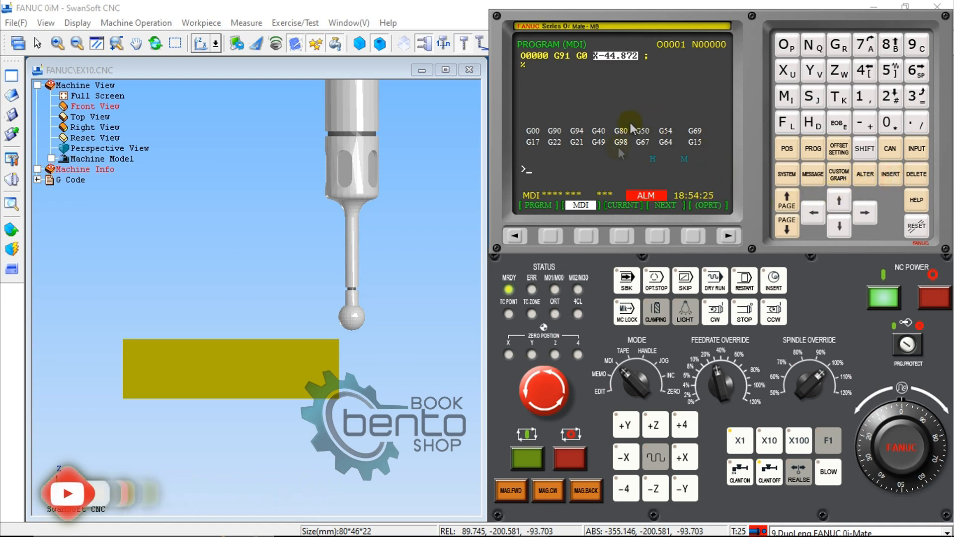
# - Run the MDI block at a reduced feedrate override and display the relative positions
pyautogui.click(697, 383)
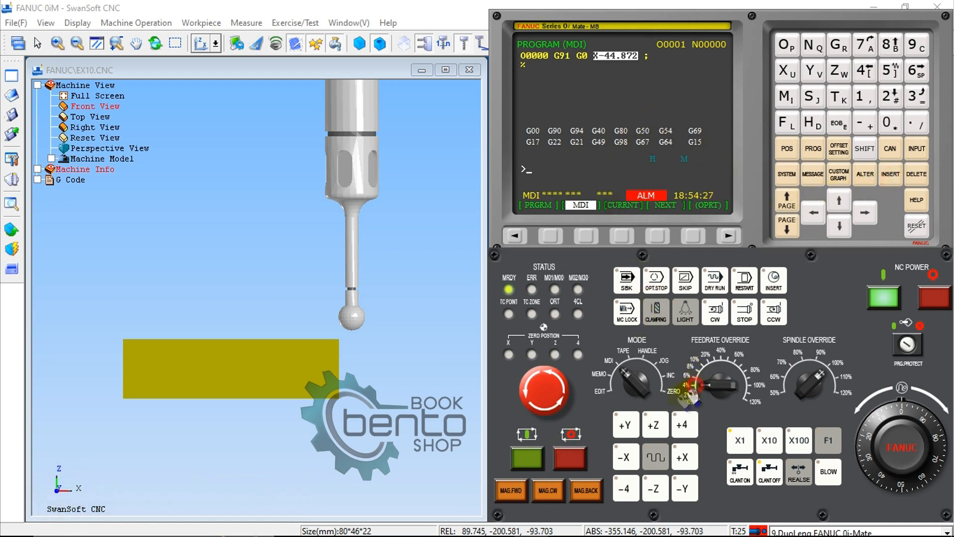
pyautogui.click(529, 461)
pyautogui.scroll(1, 324, 324)
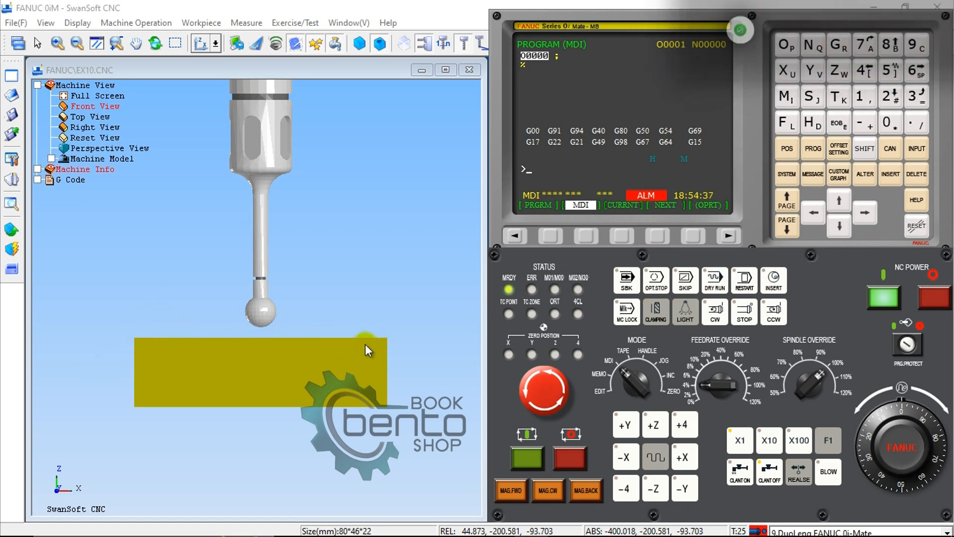
pyautogui.click(787, 148)
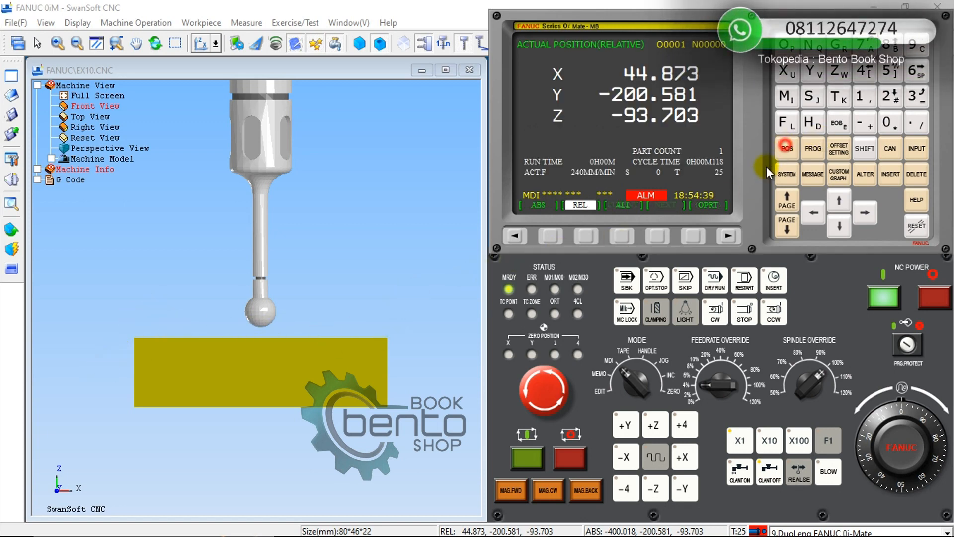
# - Zero the relative X coordinate at the workpiece centre and display all actual positions together
pyautogui.click(791, 71)
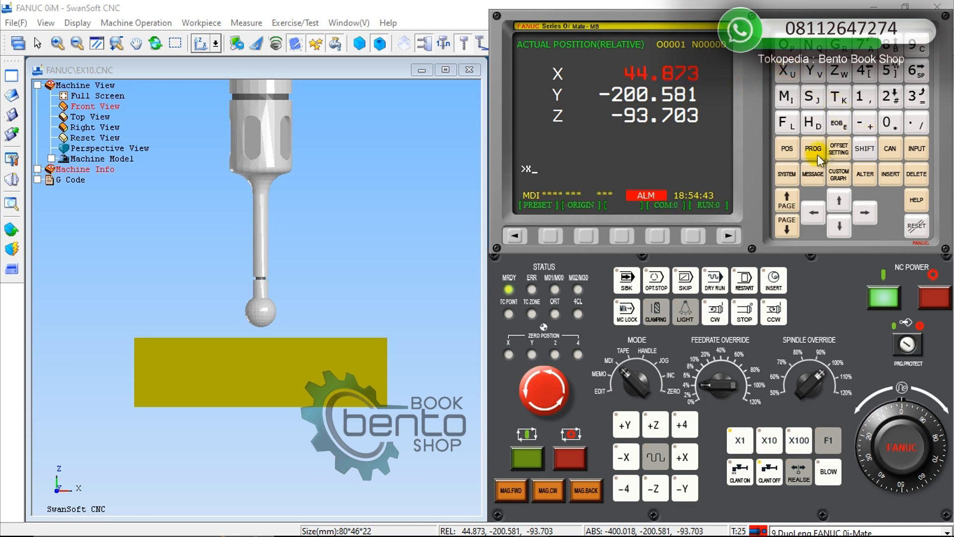
pyautogui.click(586, 234)
pyautogui.scroll(-3, 313, 252)
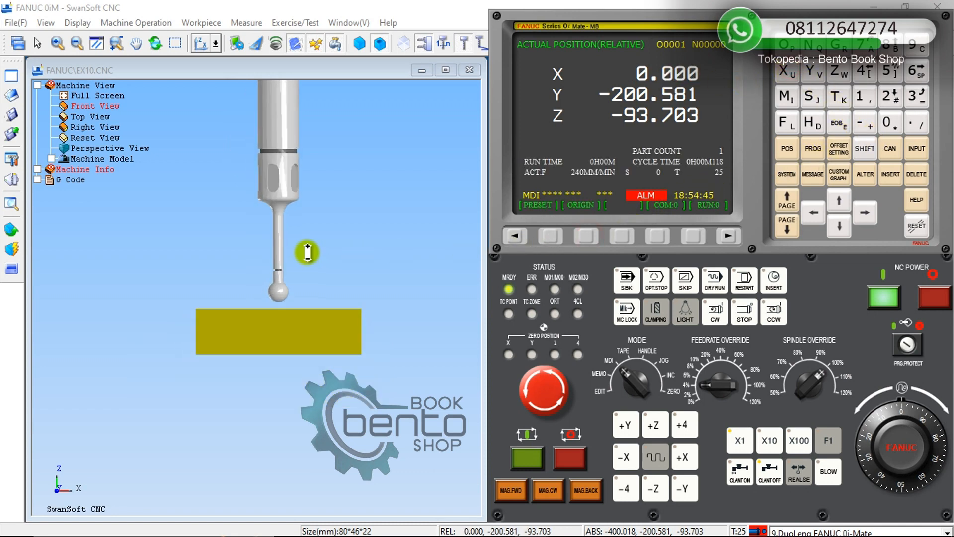
pyautogui.scroll(-2, 309, 252)
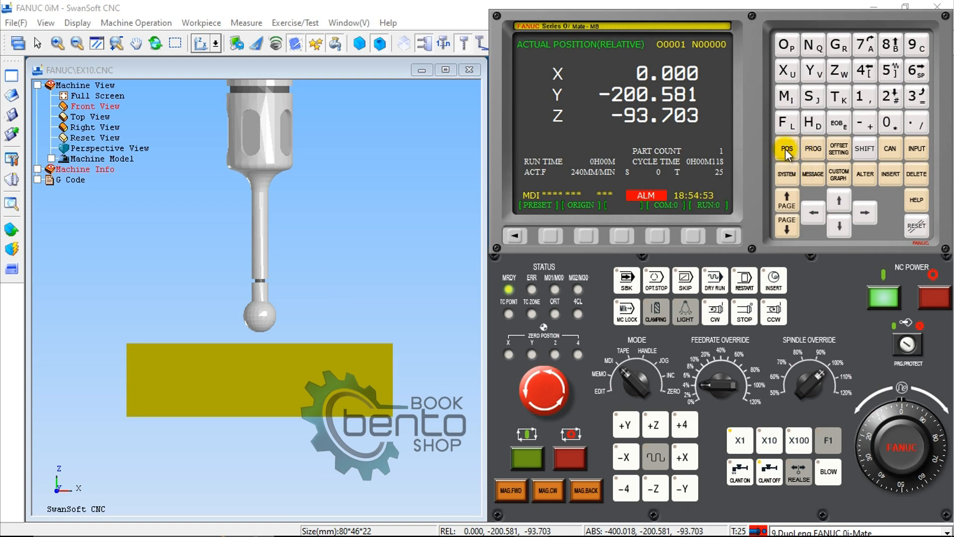
pyautogui.click(619, 235)
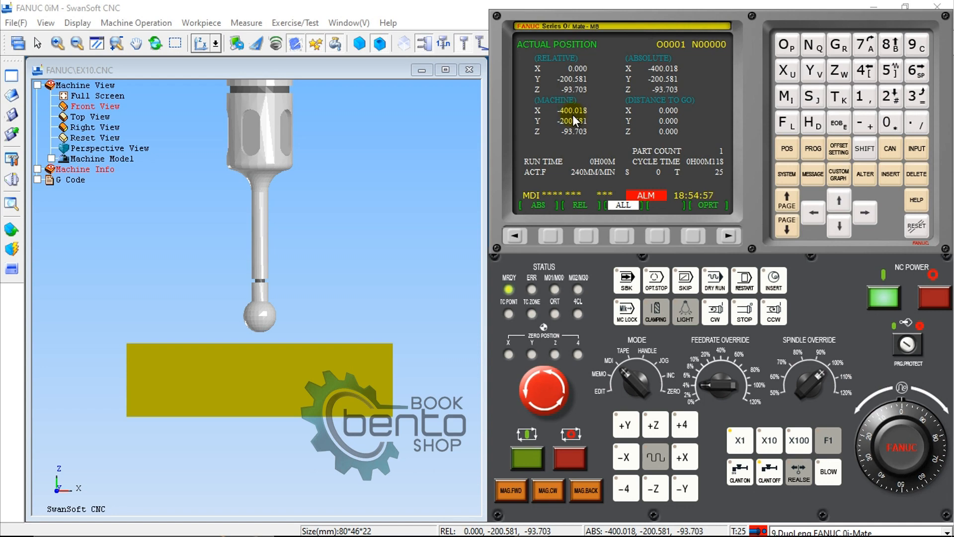
# - Set the G54 X work offset by measuring X0 at the current edge finder position
pyautogui.click(837, 152)
pyautogui.click(622, 235)
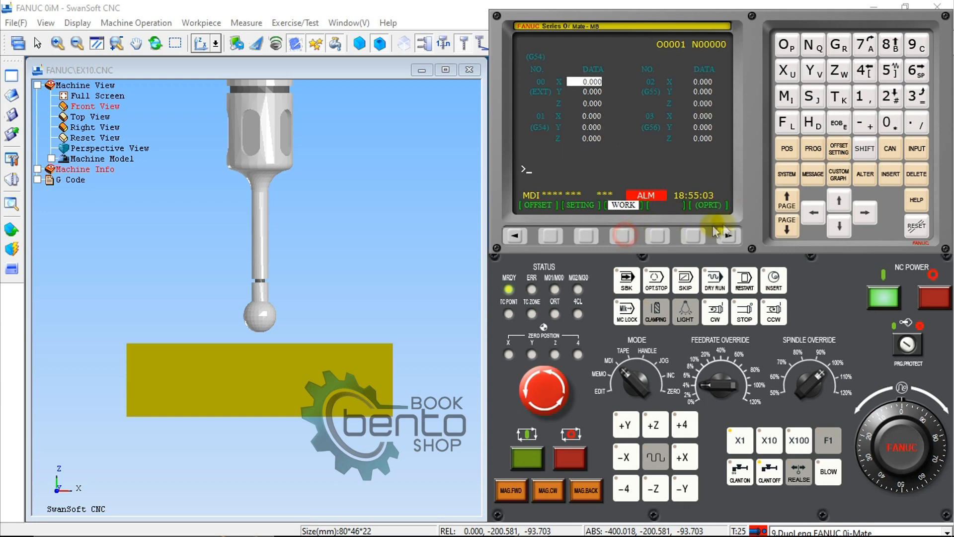
pyautogui.click(838, 224)
pyautogui.click(839, 224)
pyautogui.click(838, 223)
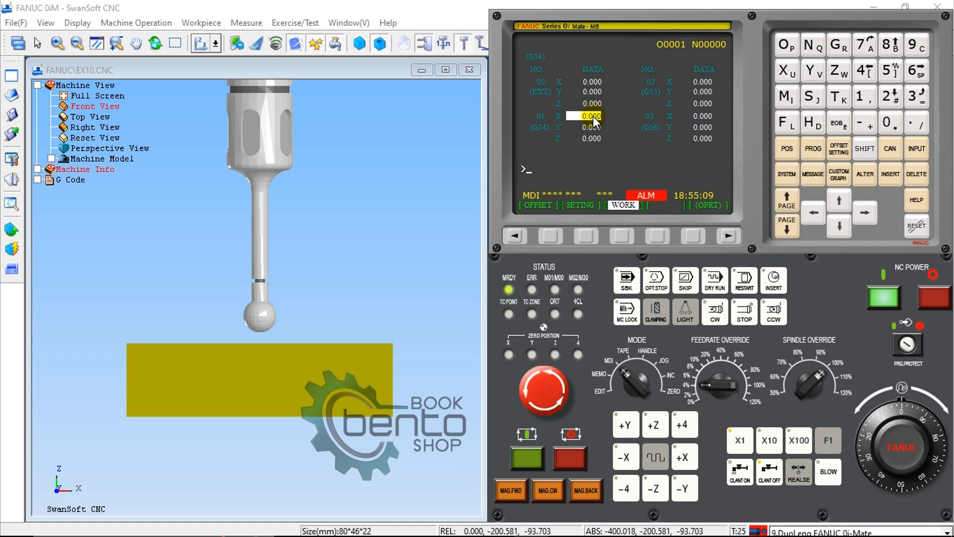
pyautogui.click(789, 74)
pyautogui.click(881, 124)
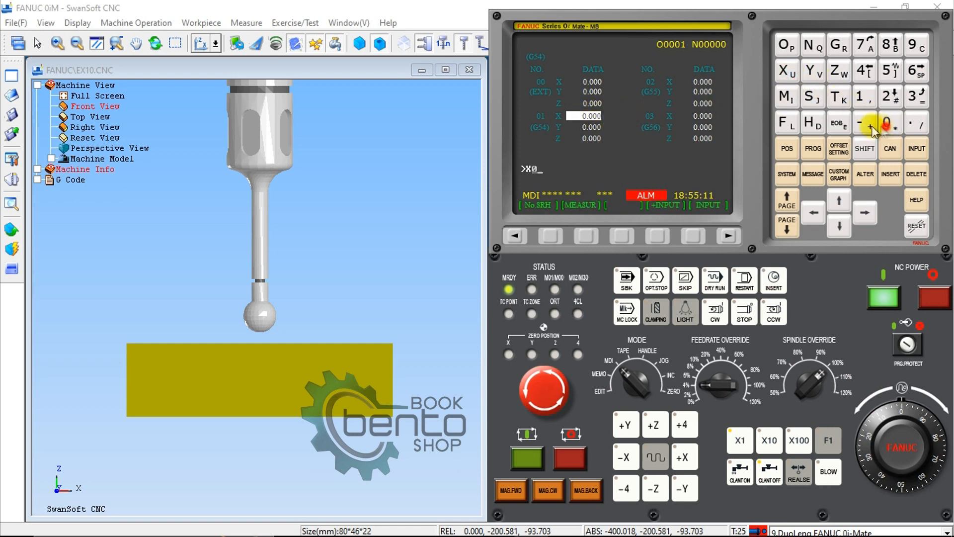
pyautogui.click(586, 232)
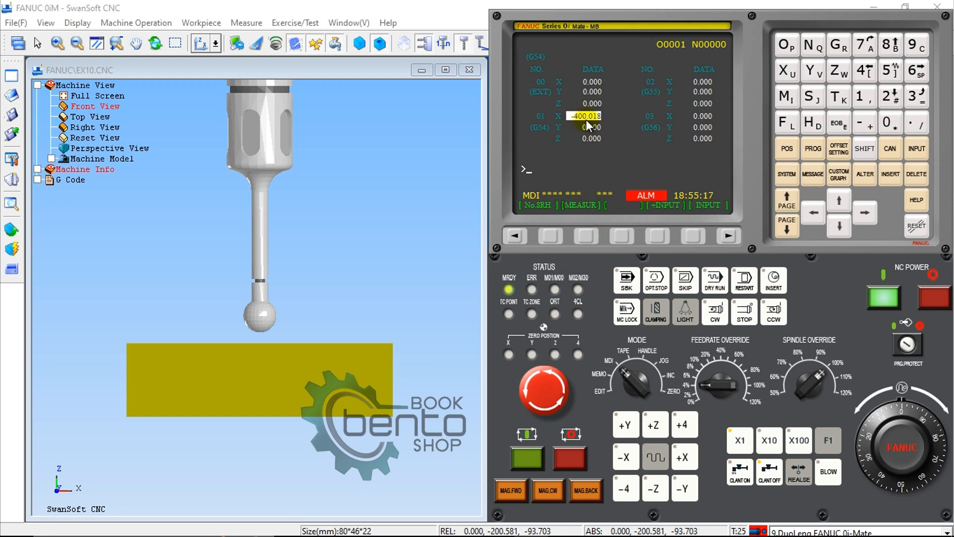
# - Show the machine model again and view the setup from the right side
pyautogui.scroll(-3, 241, 304)
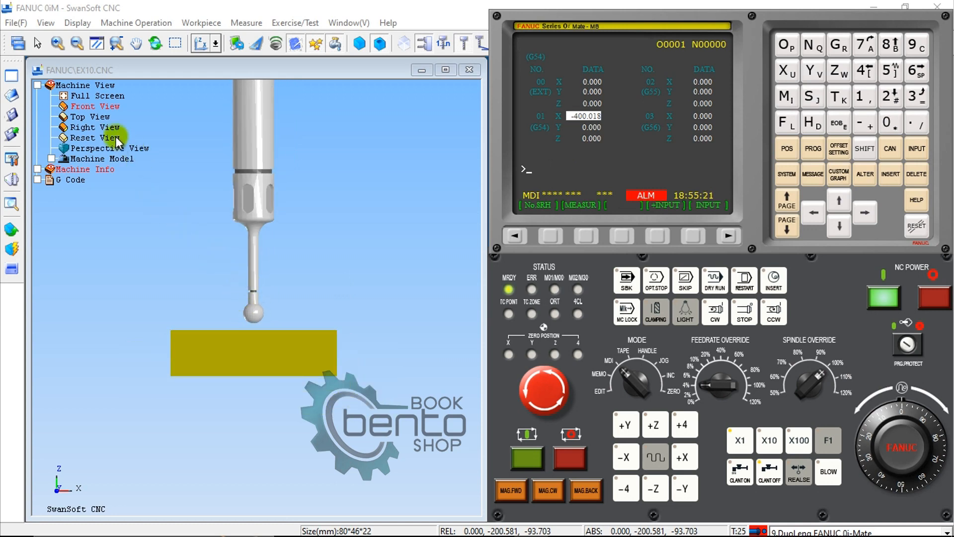
pyautogui.click(79, 23)
pyautogui.click(95, 38)
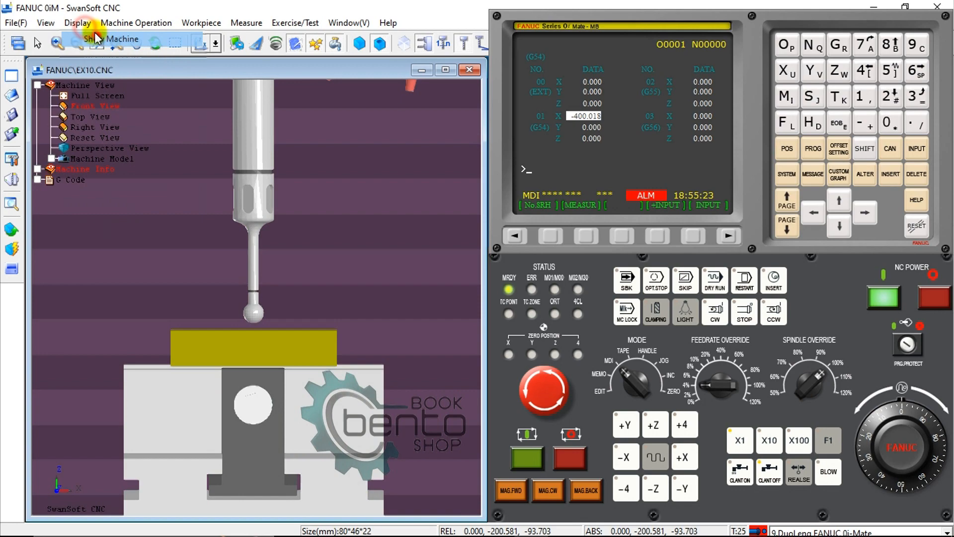
pyautogui.click(95, 39)
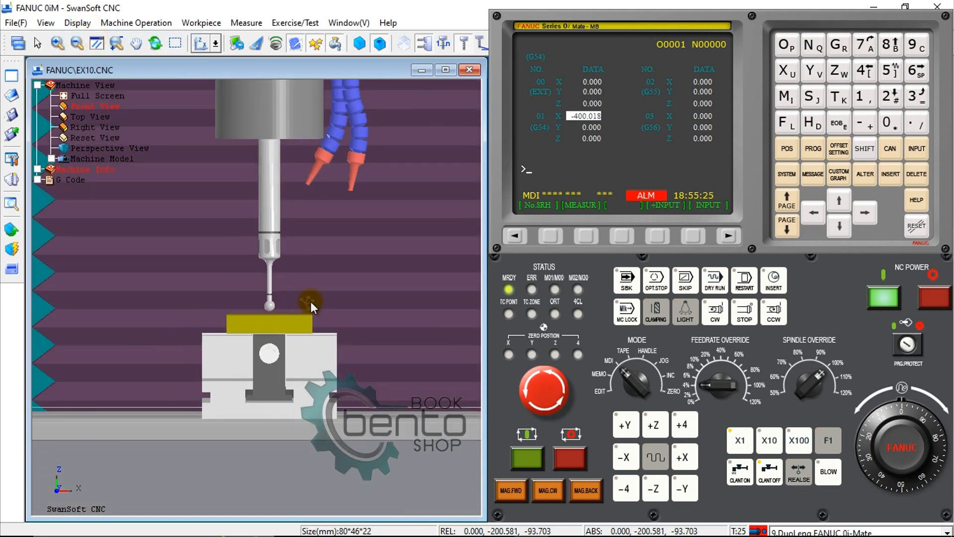
pyautogui.moveTo(311, 301); pyautogui.dragTo(217, 385, button='middle')
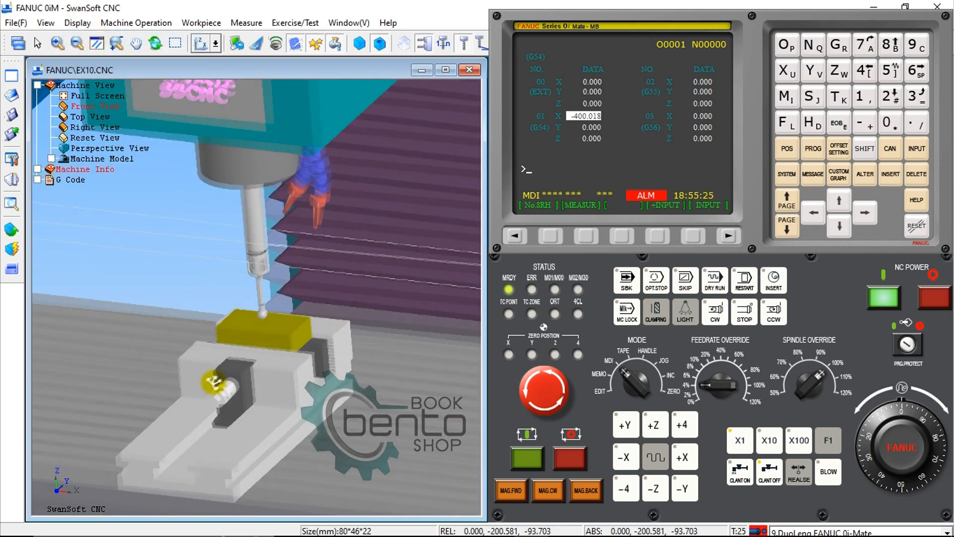
pyautogui.click(92, 127)
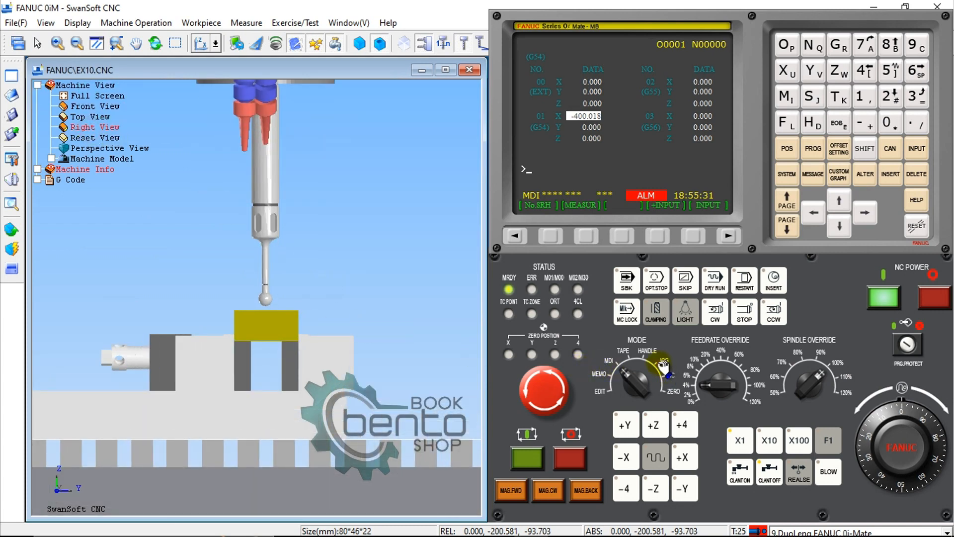
# - In JOG mode with relative positions displayed, move the edge finder beside the workpiece's negative-Y face, to about Y-229.4 Z-105.1
pyautogui.click(663, 365)
pyautogui.click(790, 148)
pyautogui.click(586, 234)
pyautogui.click(627, 426)
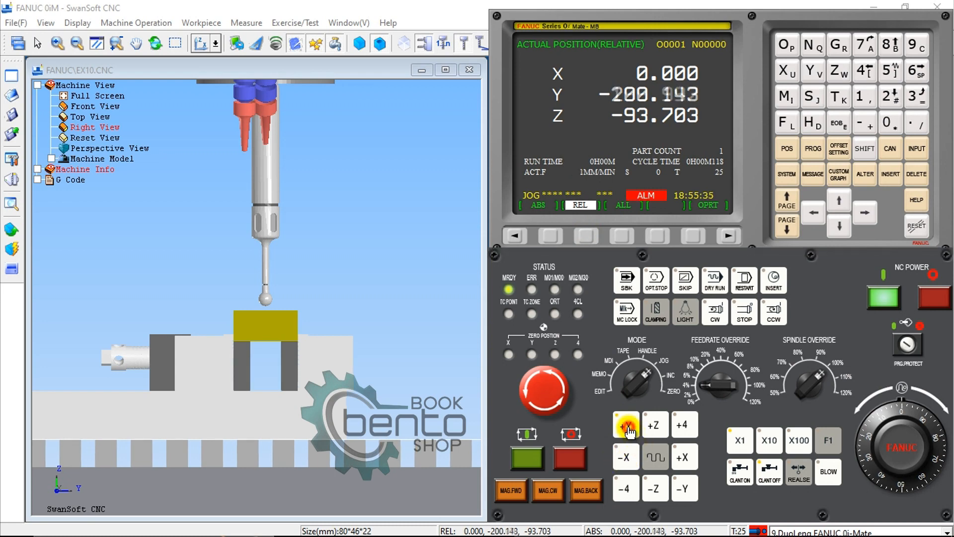
pyautogui.click(683, 487)
pyautogui.click(717, 369)
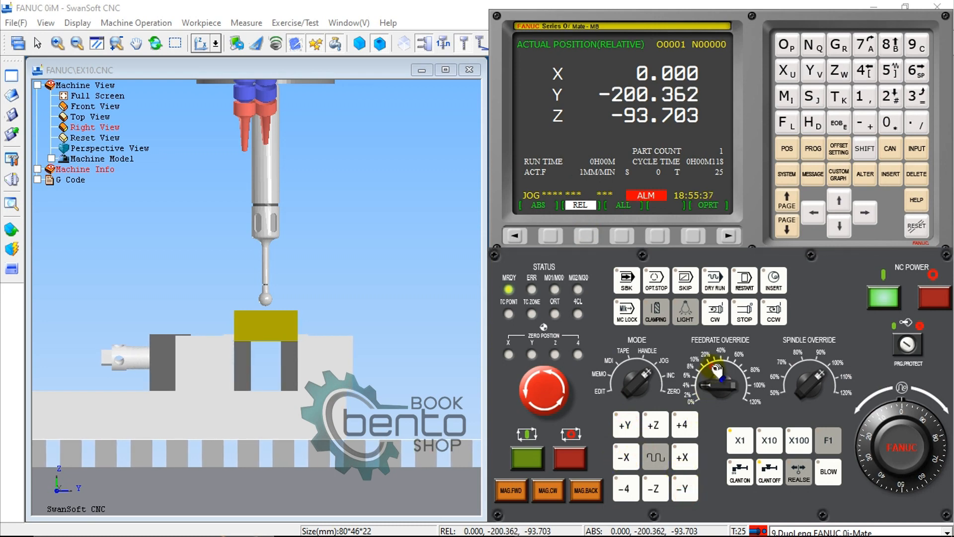
pyautogui.moveTo(688, 488); pyautogui.dragTo(652, 490)
pyautogui.click(221, 315)
pyautogui.scroll(5, 290, 316)
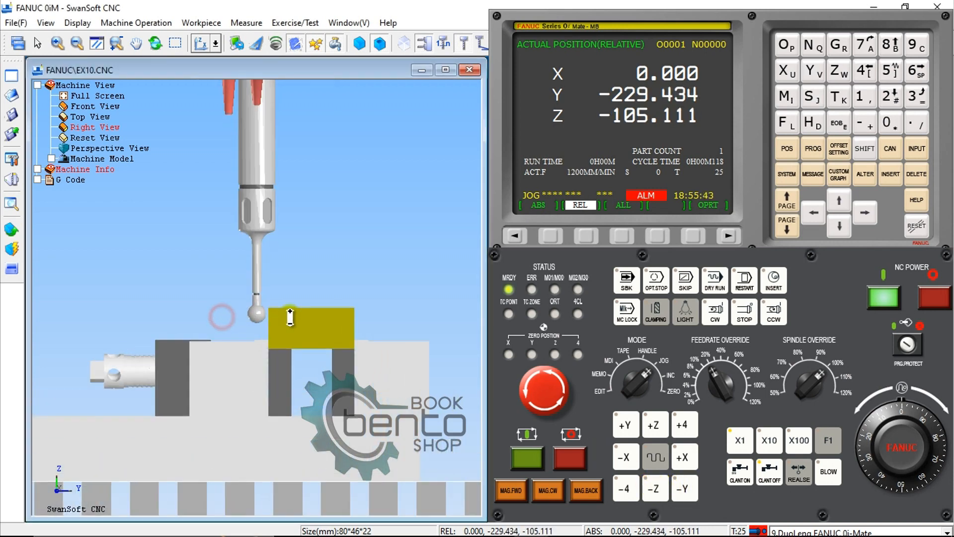
pyautogui.scroll(3, 290, 317)
pyautogui.moveTo(684, 518)
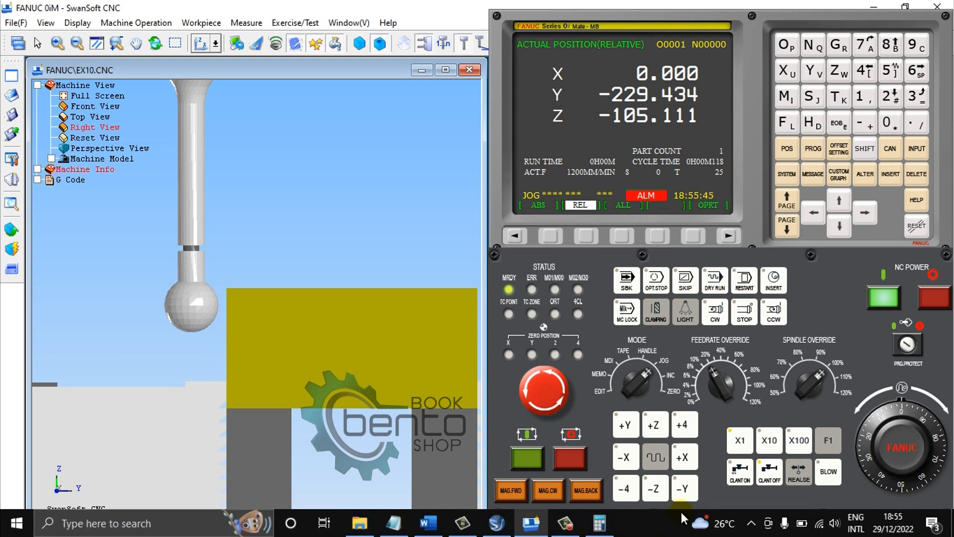
# - Jog slowly in +Y at a reduced feedrate until the edge finder touches the workpiece, and zero the relative Y coordinate there
pyautogui.click(703, 372)
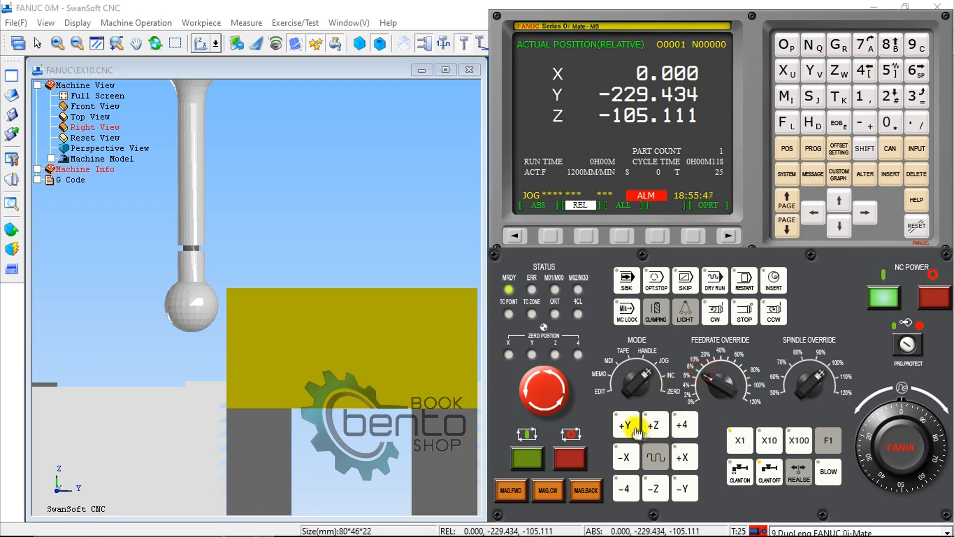
pyautogui.moveTo(627, 428); pyautogui.dragTo(632, 423)
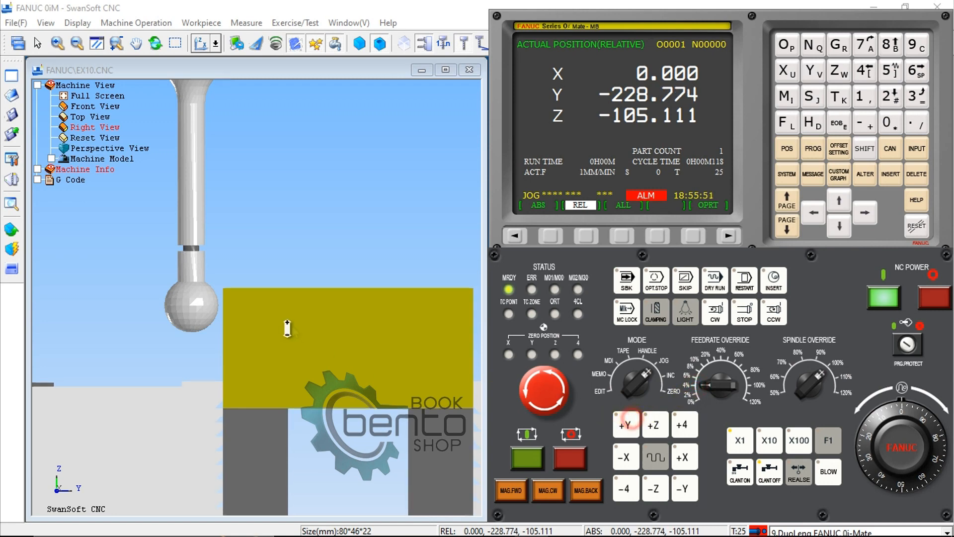
pyautogui.scroll(-5, 287, 329)
pyautogui.scroll(3, 302, 193)
pyautogui.moveTo(618, 428); pyautogui.dragTo(625, 428)
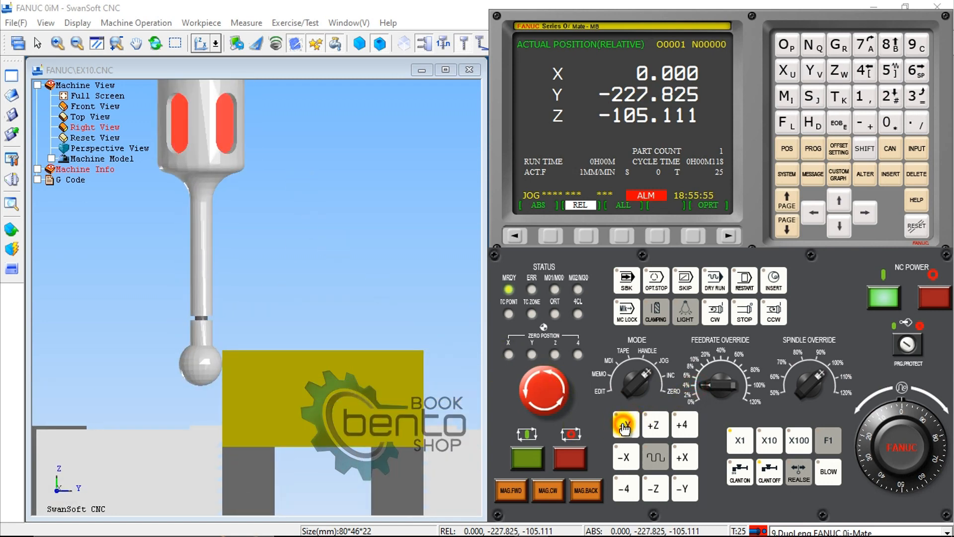
pyautogui.click(810, 73)
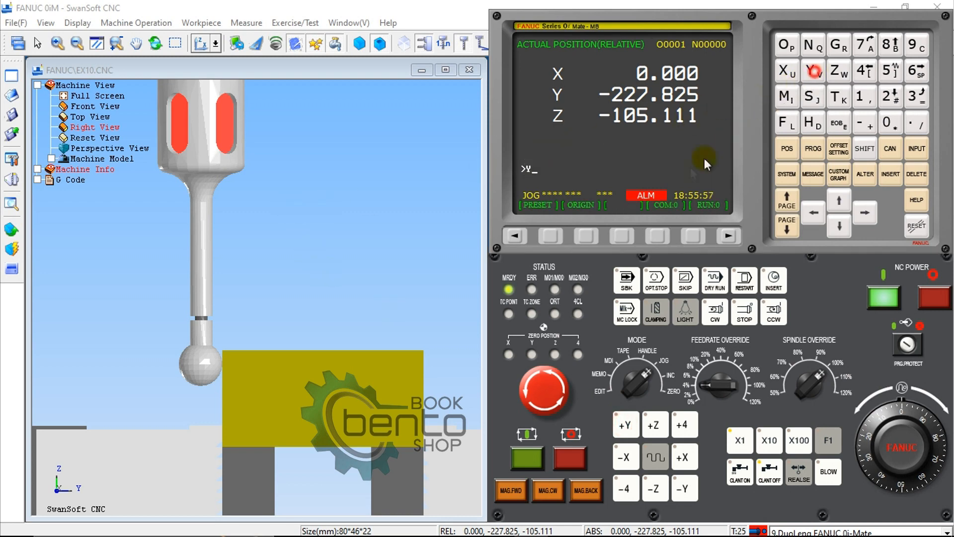
pyautogui.click(586, 235)
# - Move the edge finder over the workpiece, lower it to about Z-107.3, and bring it into contact with the positive-Y face
pyautogui.moveTo(654, 426); pyautogui.dragTo(653, 426)
pyautogui.moveTo(684, 488); pyautogui.dragTo(685, 489)
pyautogui.moveTo(622, 426); pyautogui.dragTo(621, 430)
pyautogui.moveTo(657, 487); pyautogui.dragTo(690, 493)
pyautogui.click(691, 382)
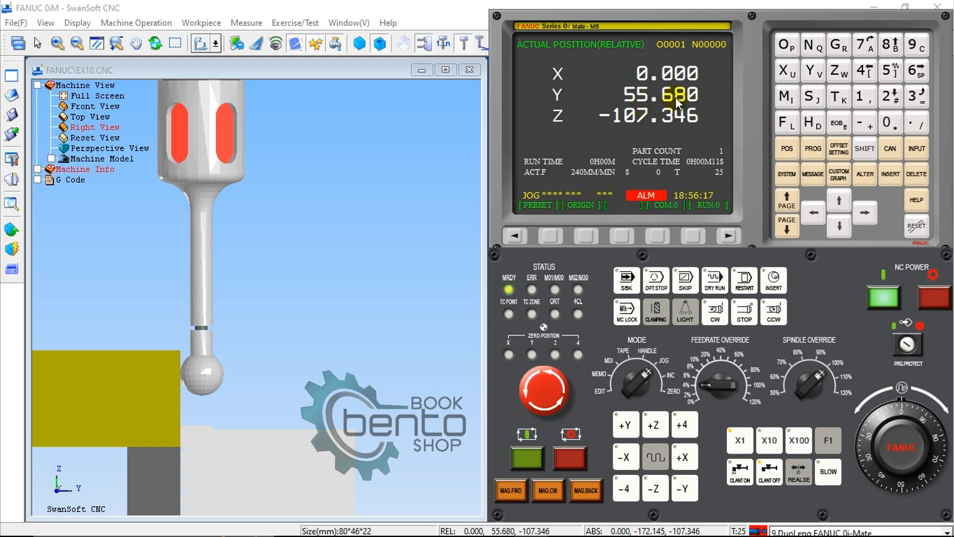
# - Switch to Calculator and divide the relative Y reading 55.68 by 2 to get the distance to the workpiece centre
pyautogui.click(599, 527)
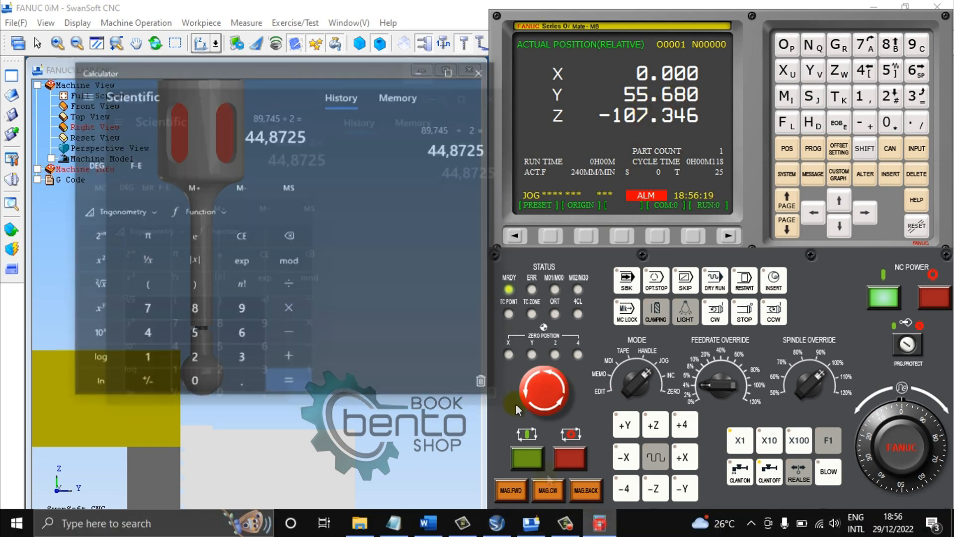
pyautogui.click(211, 211)
pyautogui.click(160, 315)
pyautogui.click(160, 315)
pyautogui.click(211, 365)
pyautogui.click(211, 314)
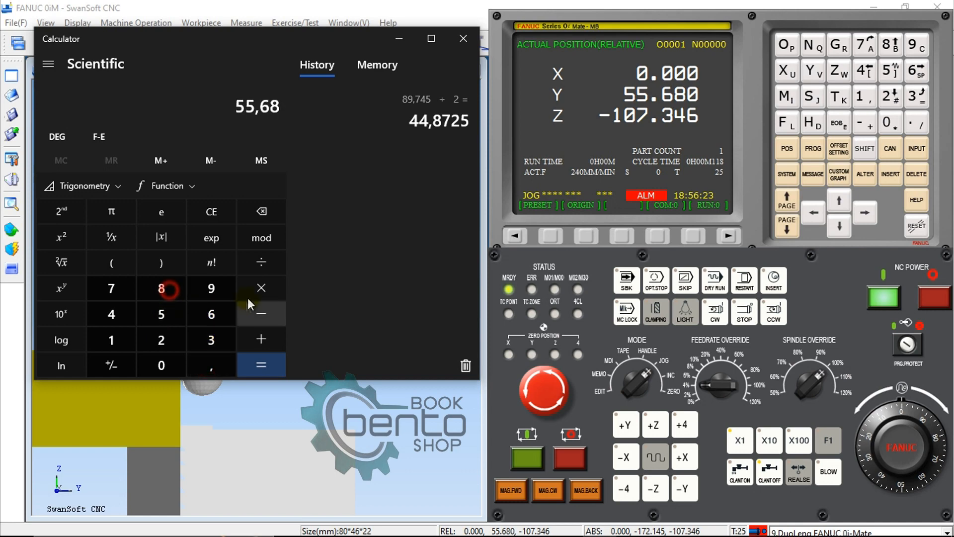
pyautogui.click(161, 340)
pyautogui.click(261, 365)
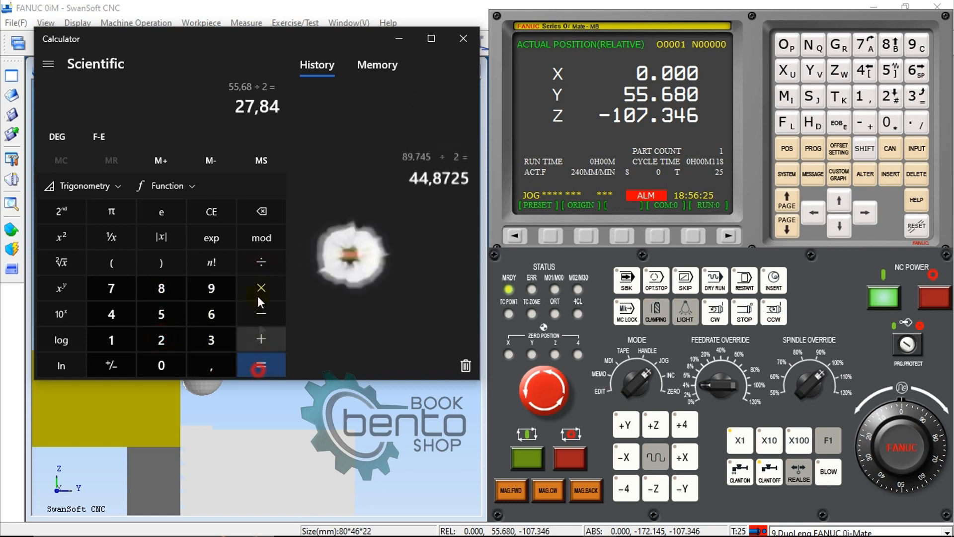
pyautogui.click(399, 38)
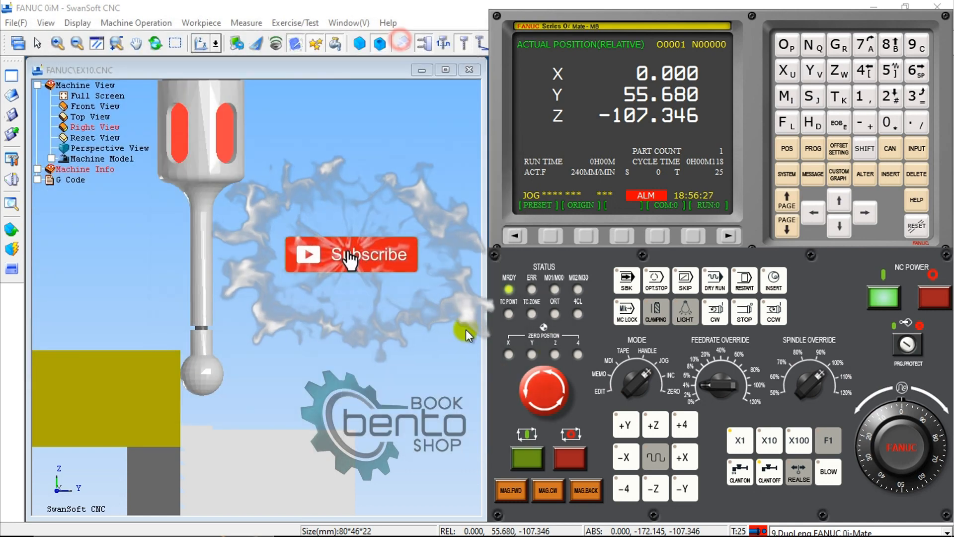
# - Increase the feedrate override and raise the edge finder clear of the workpiece to about Z-95.2
pyautogui.click(715, 364)
pyautogui.click(652, 420)
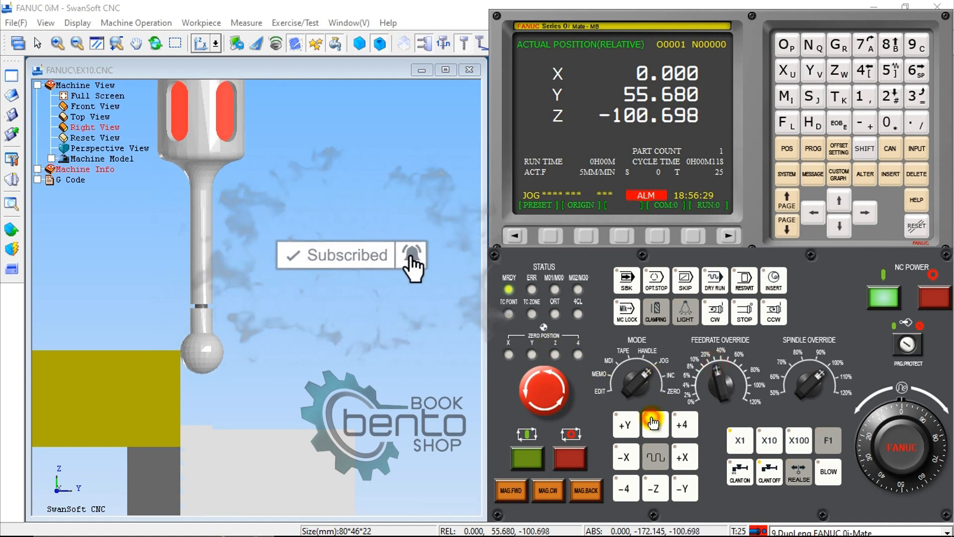
pyautogui.click(317, 346)
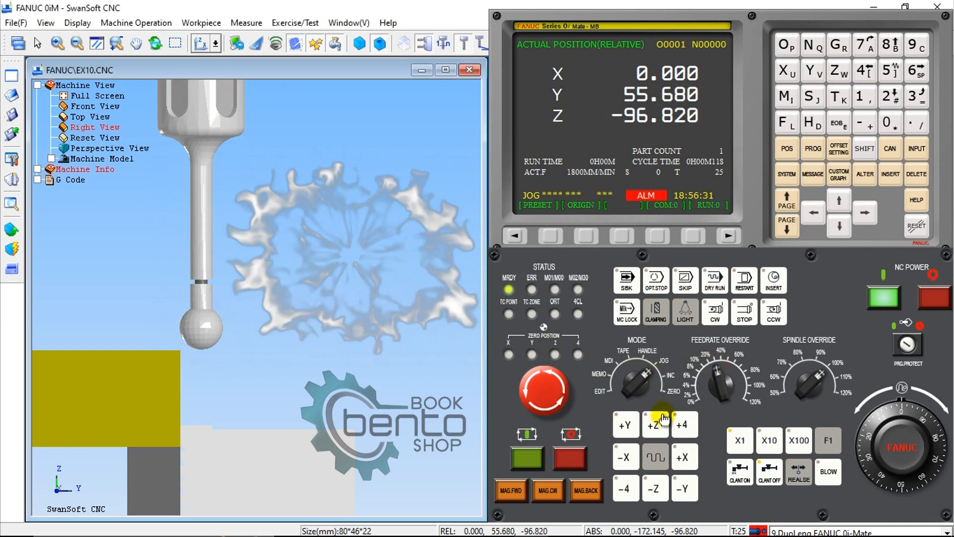
pyautogui.click(654, 425)
pyautogui.click(265, 324)
pyautogui.scroll(-5, 281, 315)
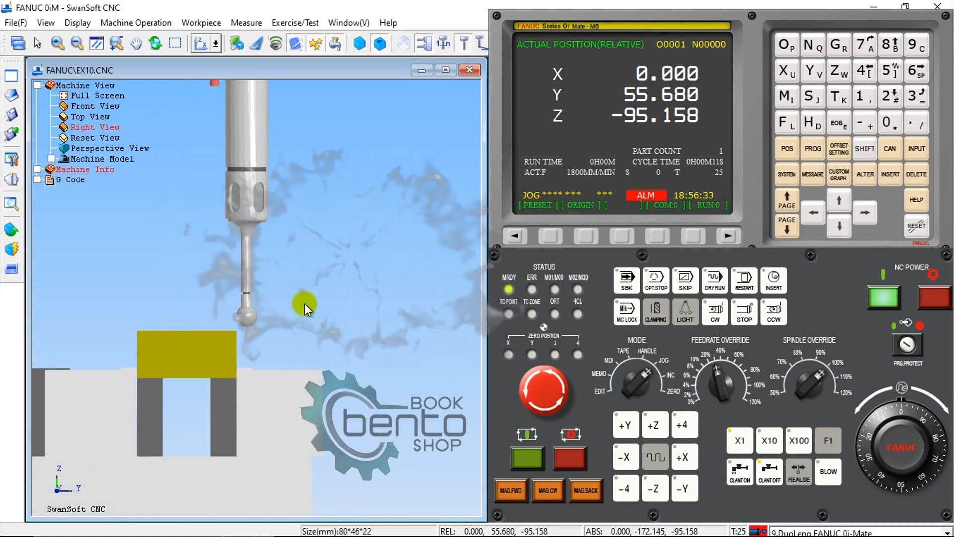
pyautogui.moveTo(259, 238); pyautogui.dragTo(272, 292, button='middle')
pyautogui.scroll(2, 273, 292)
# - In MDI mode, insert and run G91 G0 Y-27.84 to bring the edge finder to the workpiece's Y centre, checking the halved distance in Calculator
pyautogui.click(617, 365)
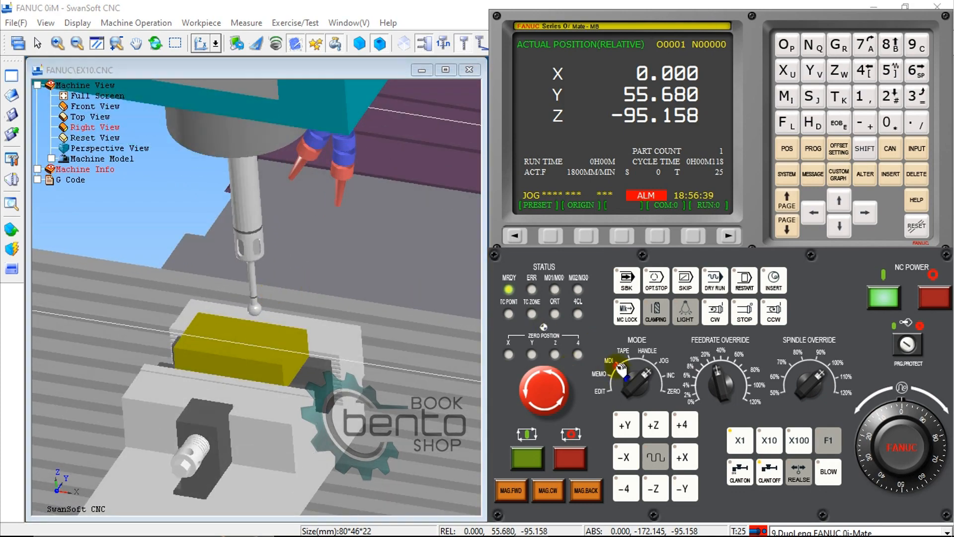
pyautogui.click(816, 150)
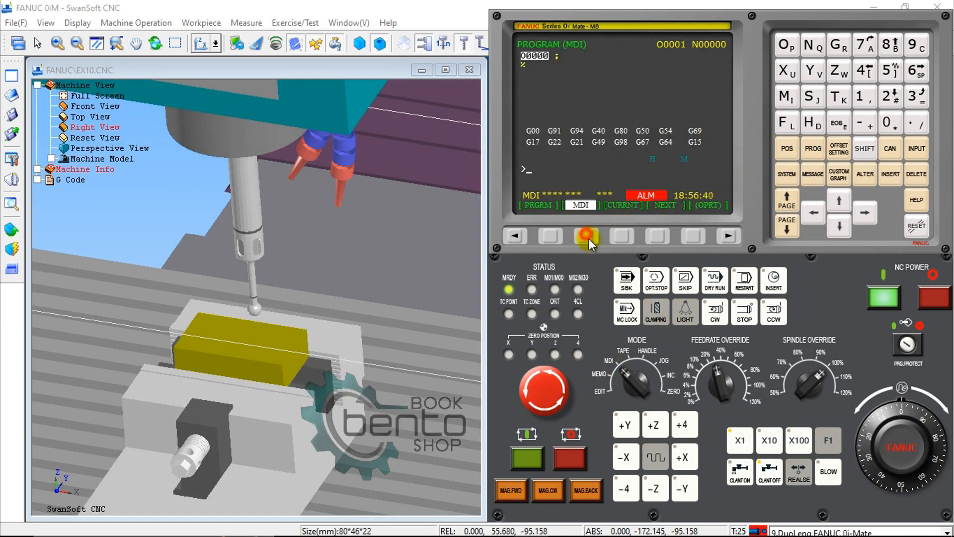
pyautogui.click(837, 45)
pyautogui.click(914, 45)
pyautogui.click(863, 96)
pyautogui.click(838, 46)
pyautogui.click(887, 122)
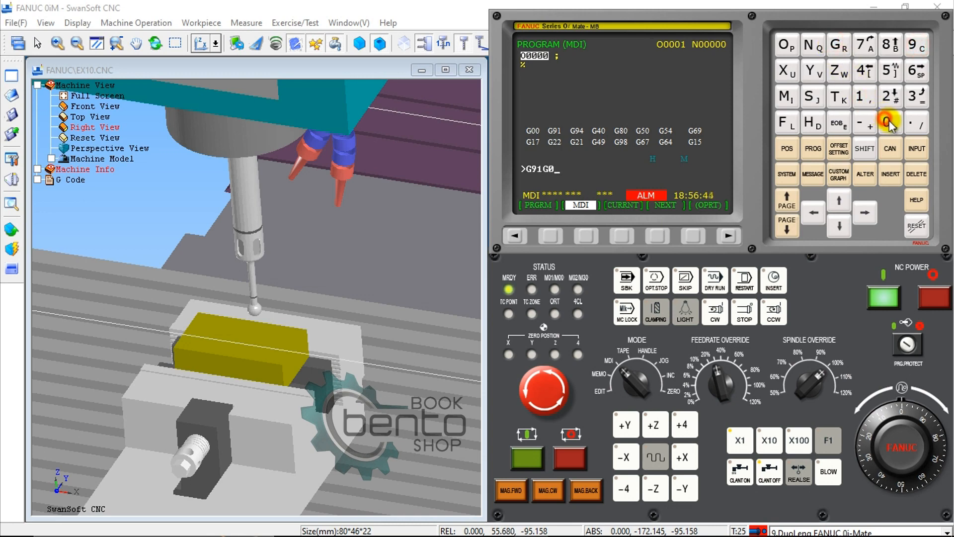
pyautogui.click(813, 71)
pyautogui.click(865, 121)
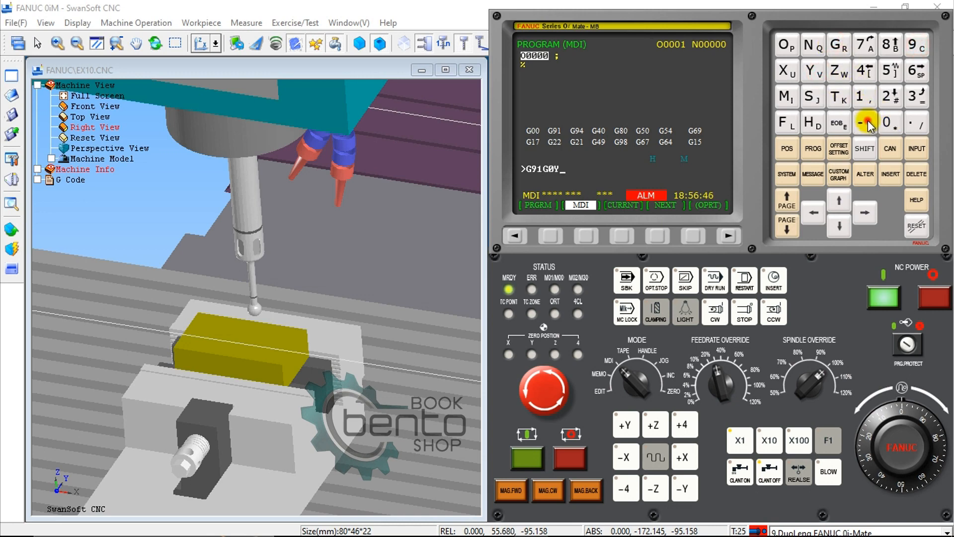
pyautogui.click(599, 530)
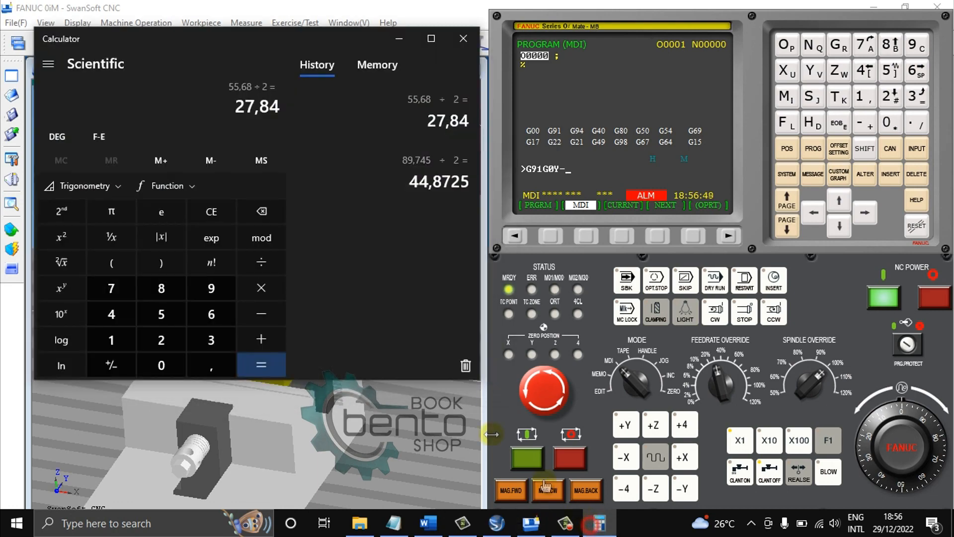
pyautogui.click(399, 39)
pyautogui.click(890, 94)
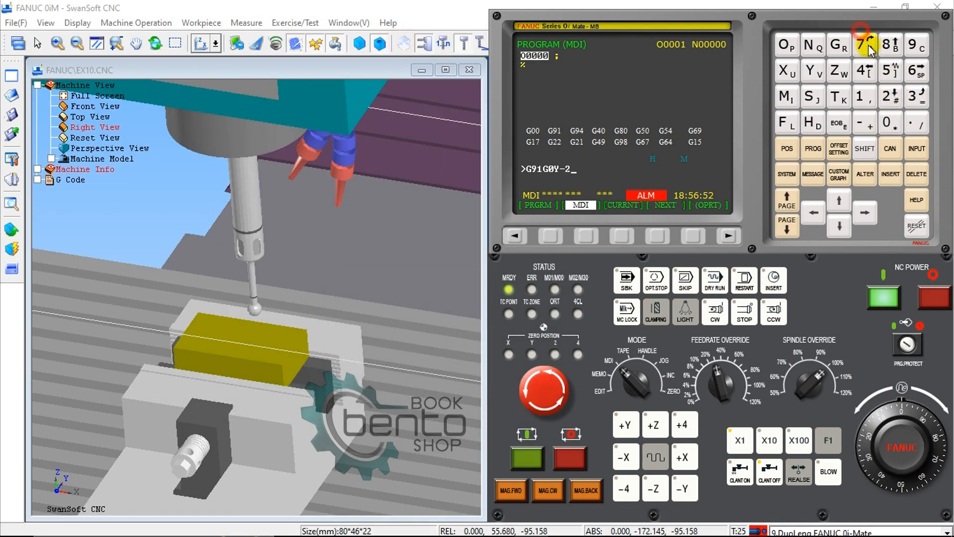
pyautogui.click(868, 45)
pyautogui.click(916, 122)
pyautogui.click(889, 44)
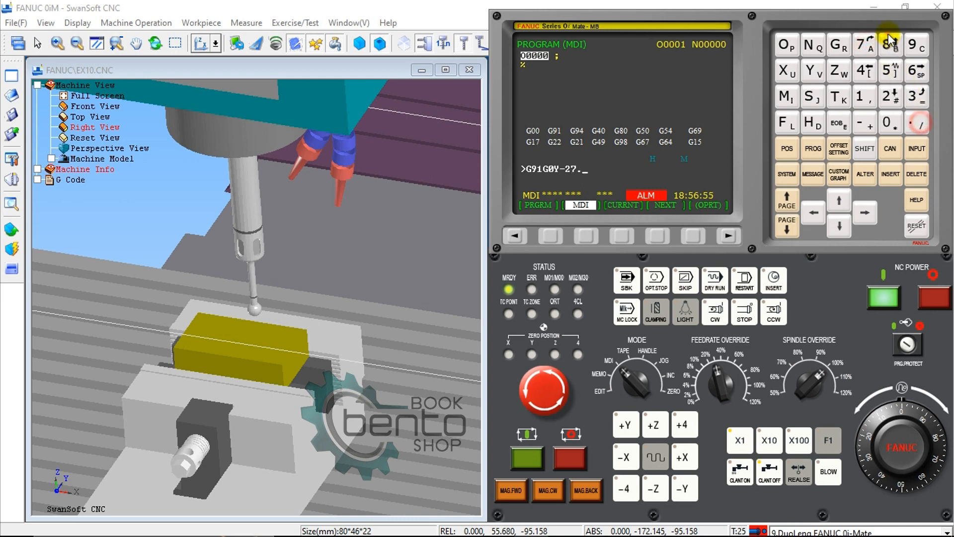
pyautogui.click(891, 174)
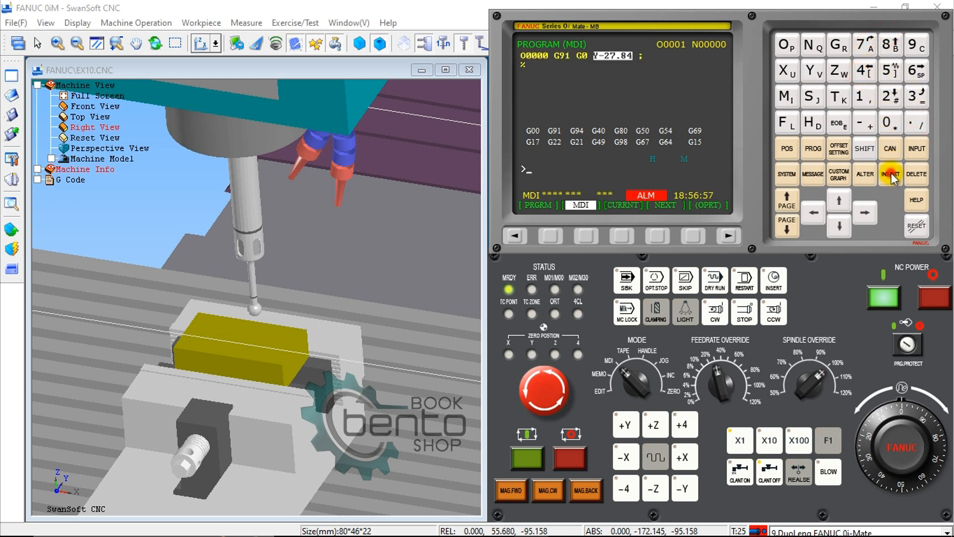
pyautogui.click(519, 455)
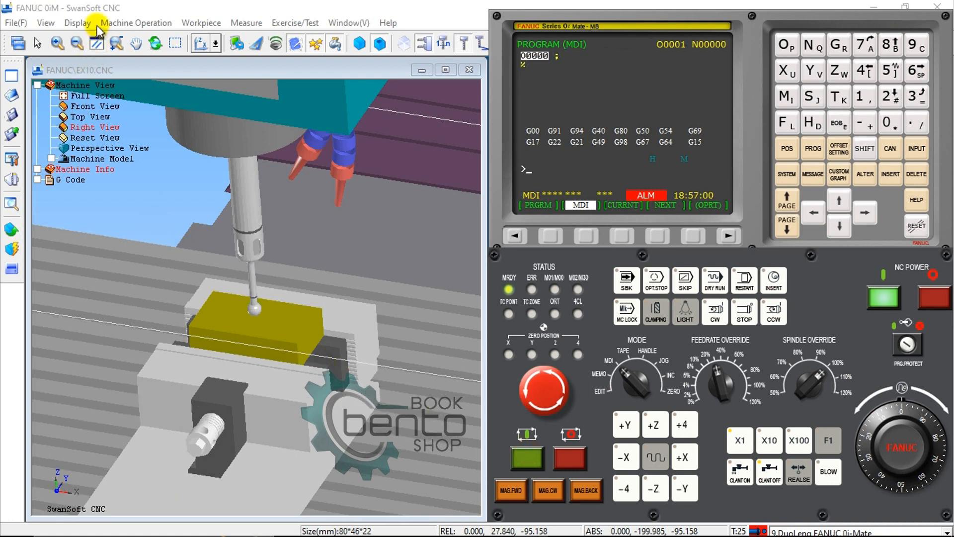
# - Hide the machine and examine from above how the edge finder is centred over the workpiece
pyautogui.click(78, 22)
pyautogui.click(102, 38)
pyautogui.click(90, 116)
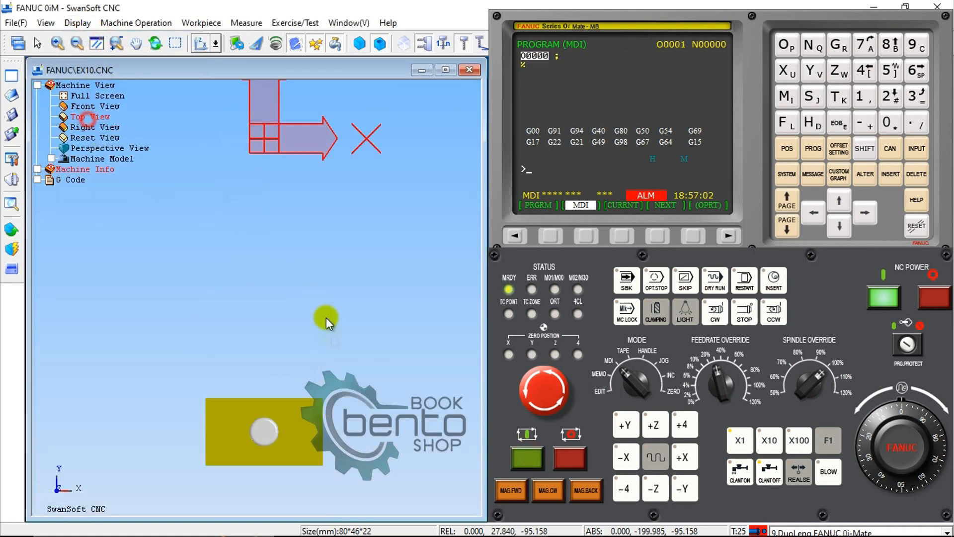
pyautogui.scroll(-2, 263, 379)
pyautogui.scroll(10, 280, 410)
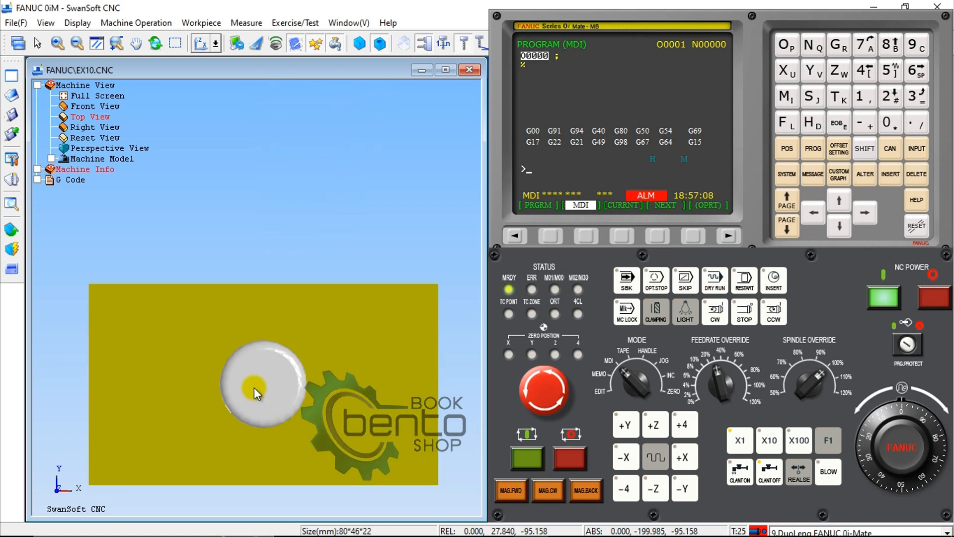
# - Display all axis positions, and measure the G54 Y work offset with Y0 at the current position
pyautogui.click(789, 148)
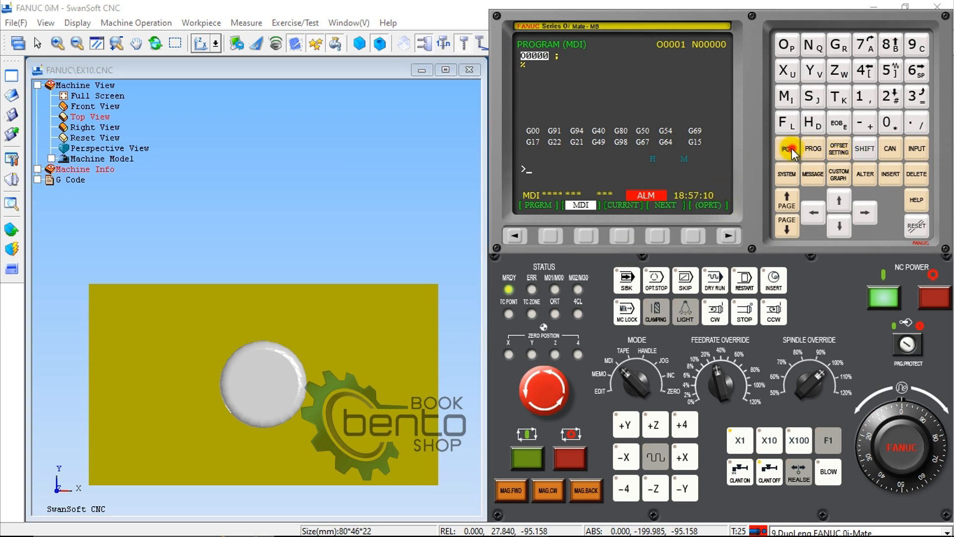
pyautogui.click(624, 234)
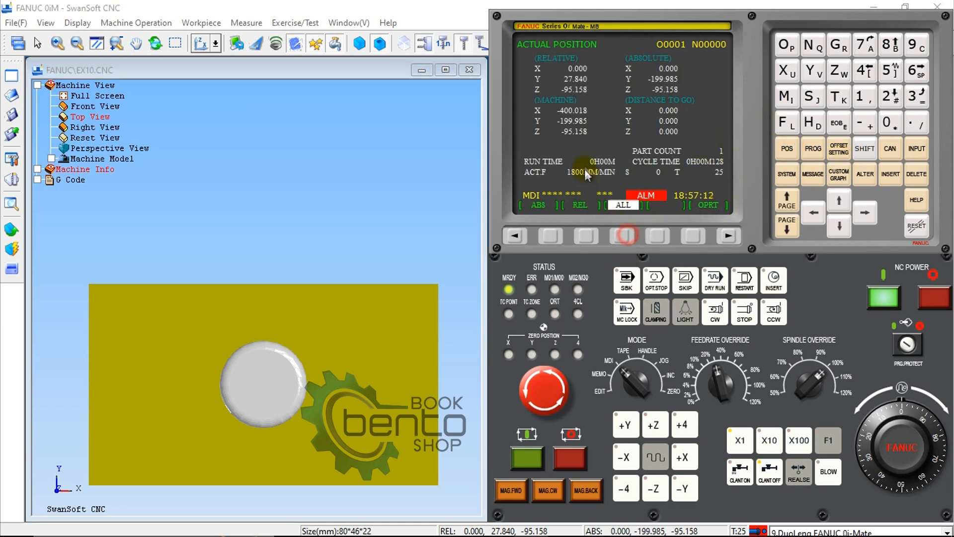
pyautogui.click(839, 148)
pyautogui.click(517, 236)
pyautogui.click(625, 235)
pyautogui.click(839, 233)
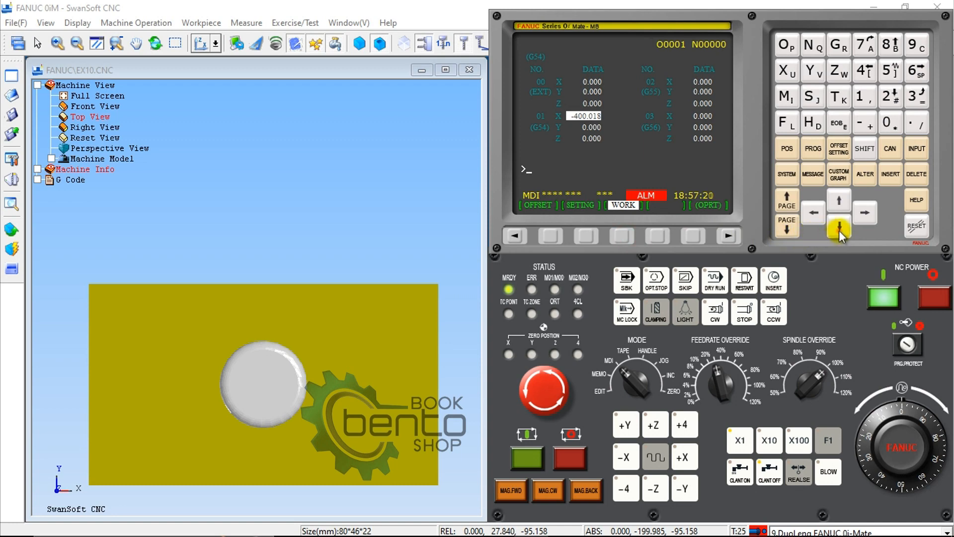
pyautogui.click(813, 70)
pyautogui.click(888, 121)
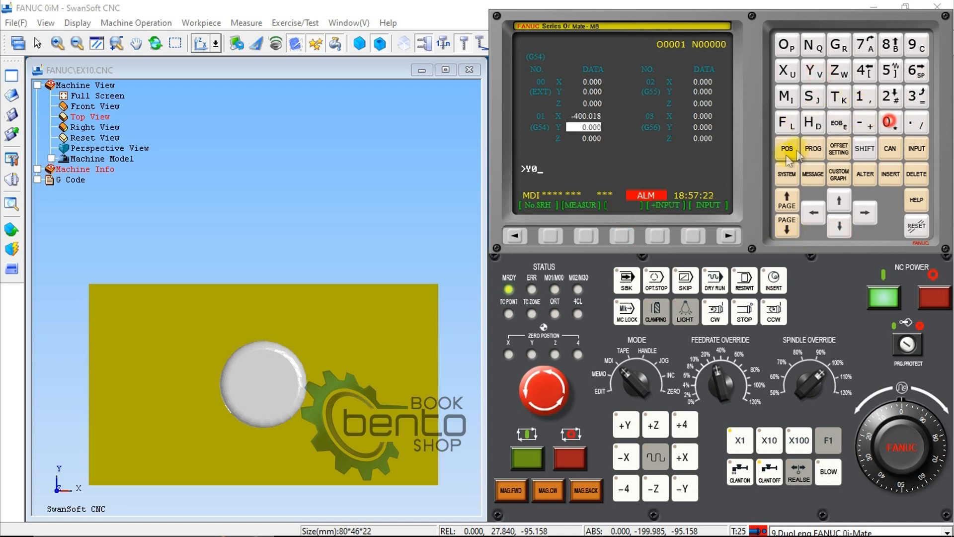
pyautogui.click(589, 236)
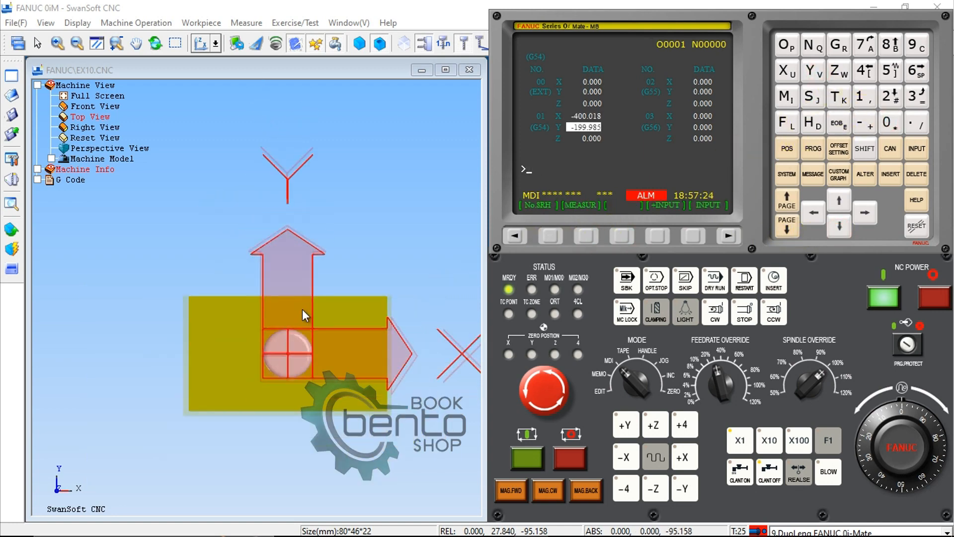
# - Show the machine again and jog the edge finder in +X and +Y away from the workpiece to about X75.8 Y117.2 absolute
pyautogui.click(77, 23)
pyautogui.click(119, 38)
pyautogui.moveTo(299, 281); pyautogui.dragTo(260, 269)
pyautogui.scroll(4, 302, 255)
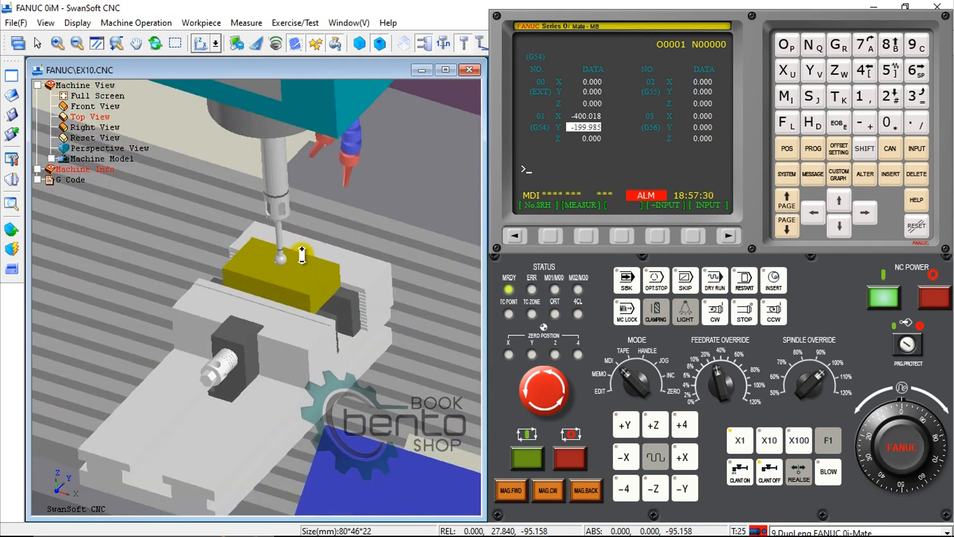
pyautogui.scroll(3, 302, 255)
pyautogui.click(656, 378)
pyautogui.click(681, 453)
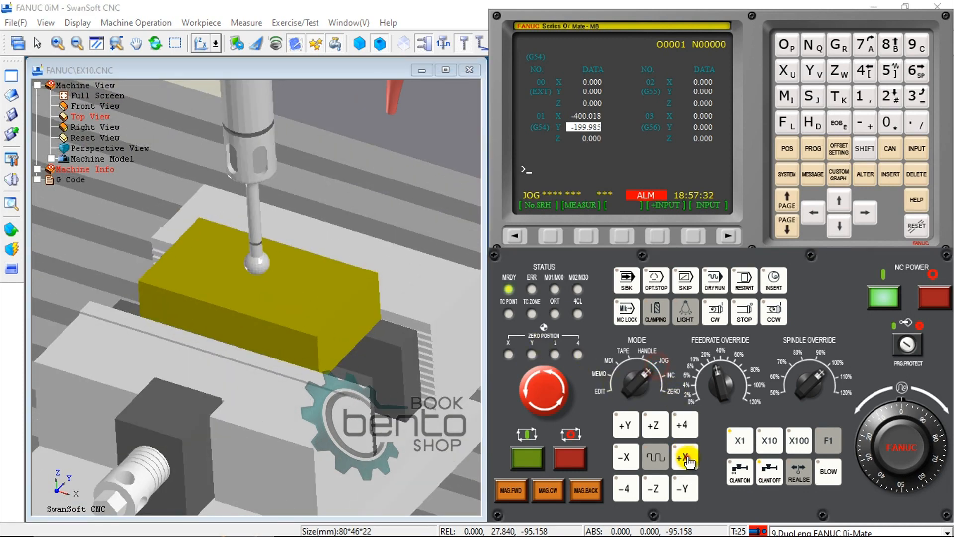
pyautogui.click(750, 374)
pyautogui.click(685, 452)
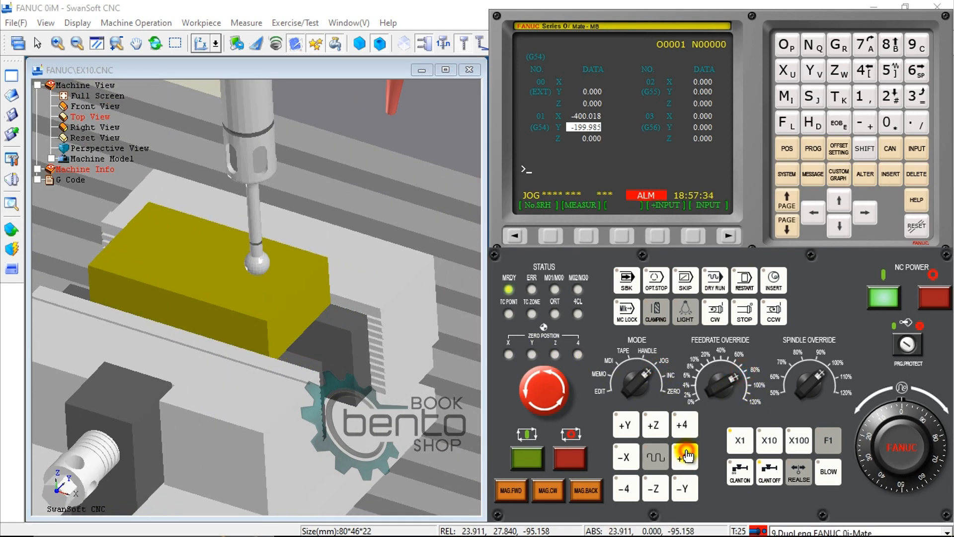
pyautogui.click(637, 427)
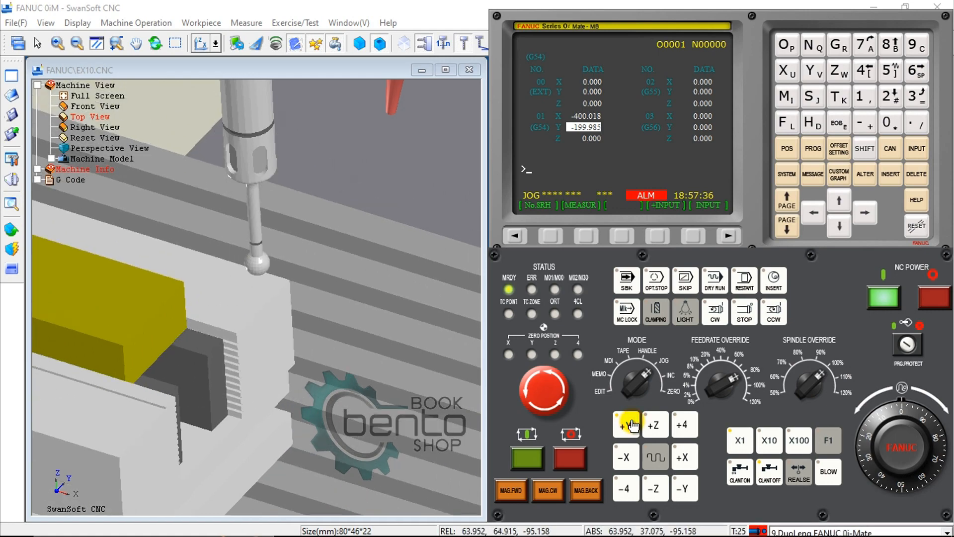
pyautogui.click(681, 454)
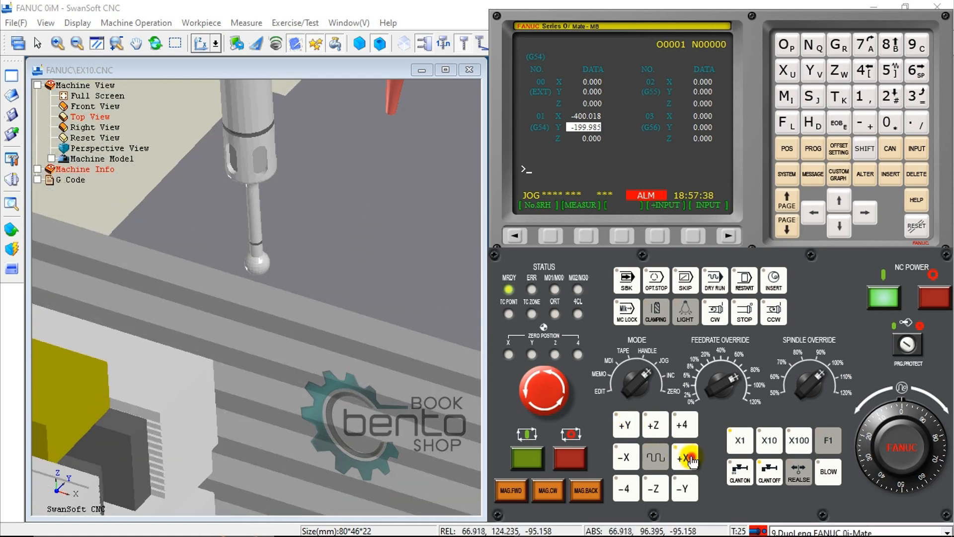
pyautogui.click(625, 426)
pyautogui.scroll(-5, 382, 273)
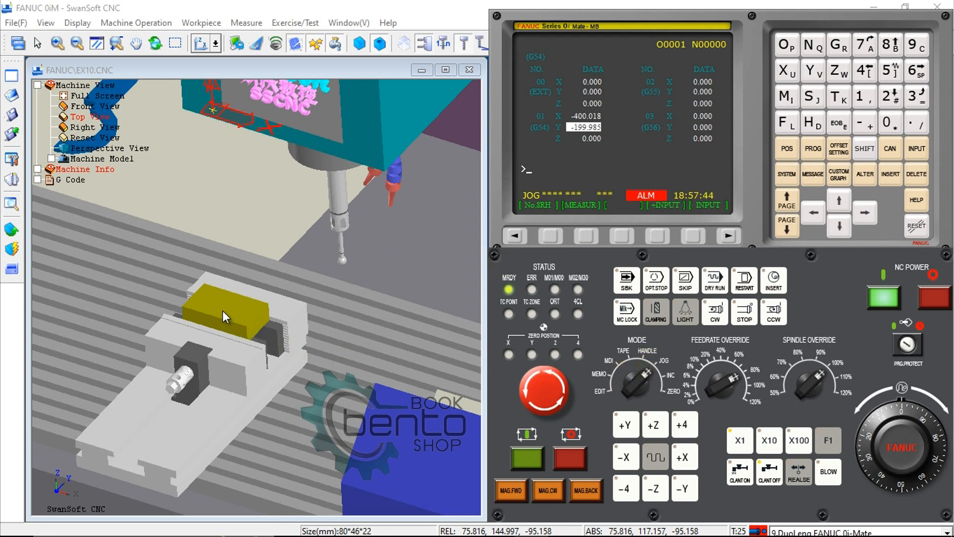
# - In MDI mode, insert and run G90 G54 G0 X0 Y0 to send the edge finder to the G54 zero point
pyautogui.click(609, 360)
pyautogui.click(805, 152)
pyautogui.click(584, 237)
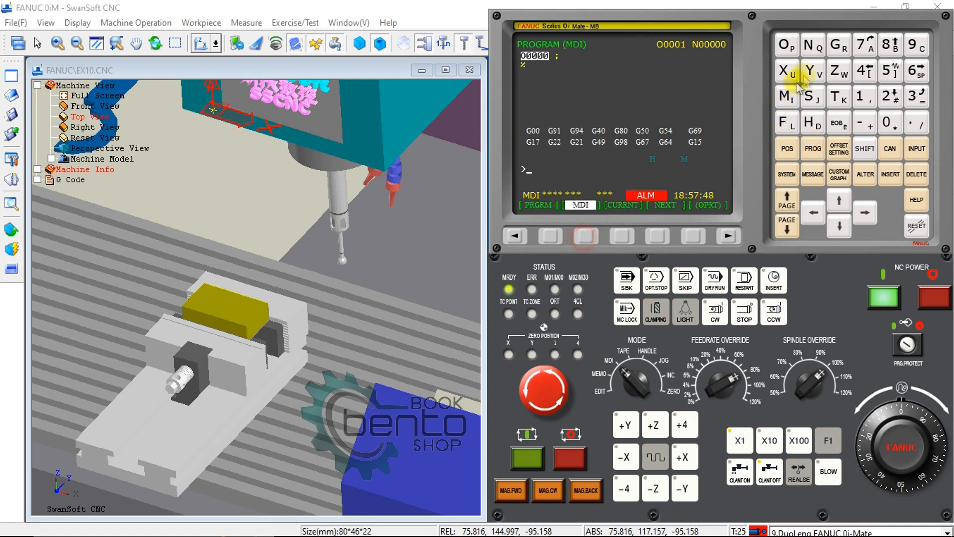
pyautogui.click(839, 44)
pyautogui.click(915, 45)
pyautogui.click(889, 122)
pyautogui.click(840, 44)
pyautogui.click(889, 70)
pyautogui.click(864, 70)
pyautogui.click(839, 45)
pyautogui.click(888, 121)
pyautogui.click(788, 71)
pyautogui.click(889, 122)
pyautogui.click(813, 70)
pyautogui.click(889, 121)
pyautogui.click(893, 179)
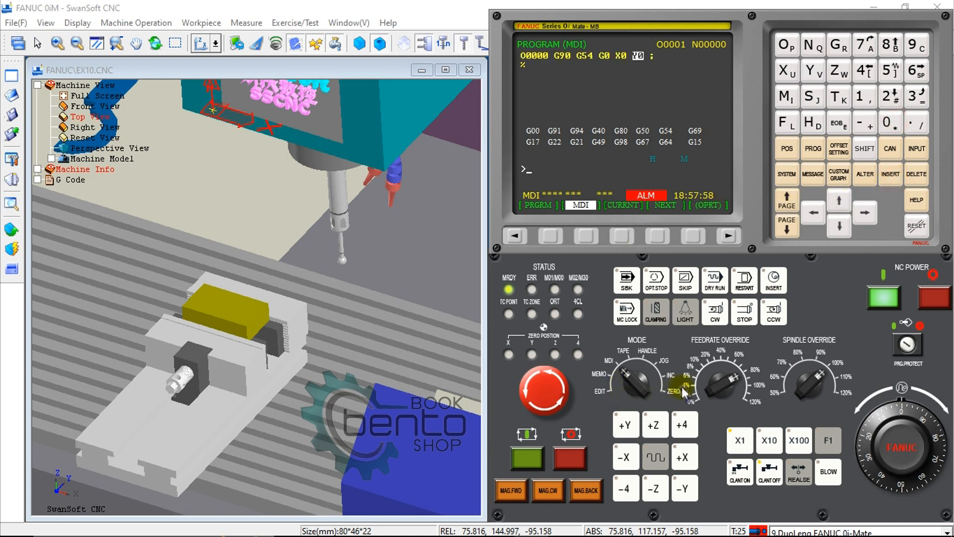
pyautogui.click(519, 463)
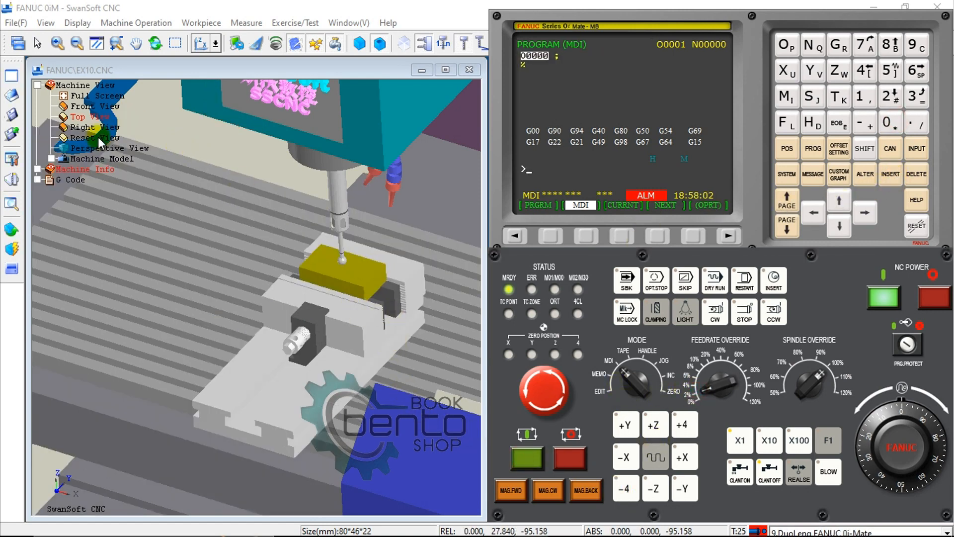
# - Hide the machine and examine the edge finder's position over the workpiece centre from above and from oblique angles
pyautogui.click(77, 23)
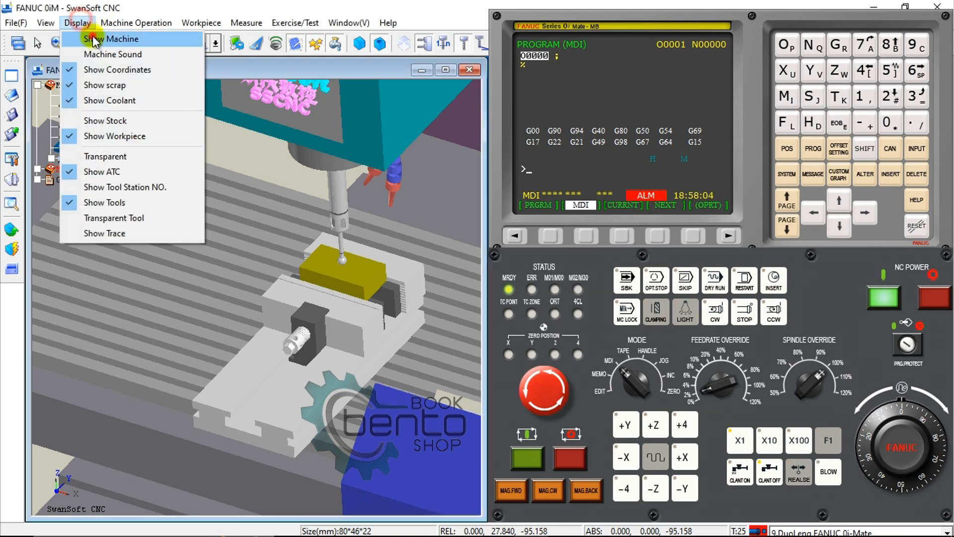
pyautogui.click(89, 36)
pyautogui.doubleClick(78, 118)
pyautogui.click(83, 23)
pyautogui.click(98, 39)
pyautogui.scroll(5, 353, 310)
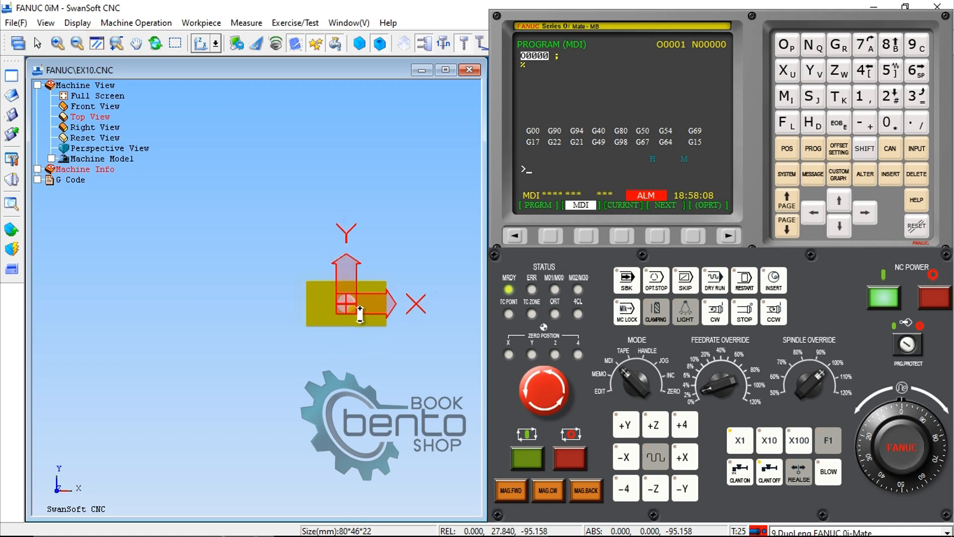
pyautogui.scroll(4, 347, 308)
pyautogui.scroll(-5, 329, 299)
pyautogui.moveTo(292, 326); pyautogui.dragTo(265, 242)
pyautogui.moveTo(312, 279); pyautogui.dragTo(286, 264)
pyautogui.scroll(6, 253, 303)
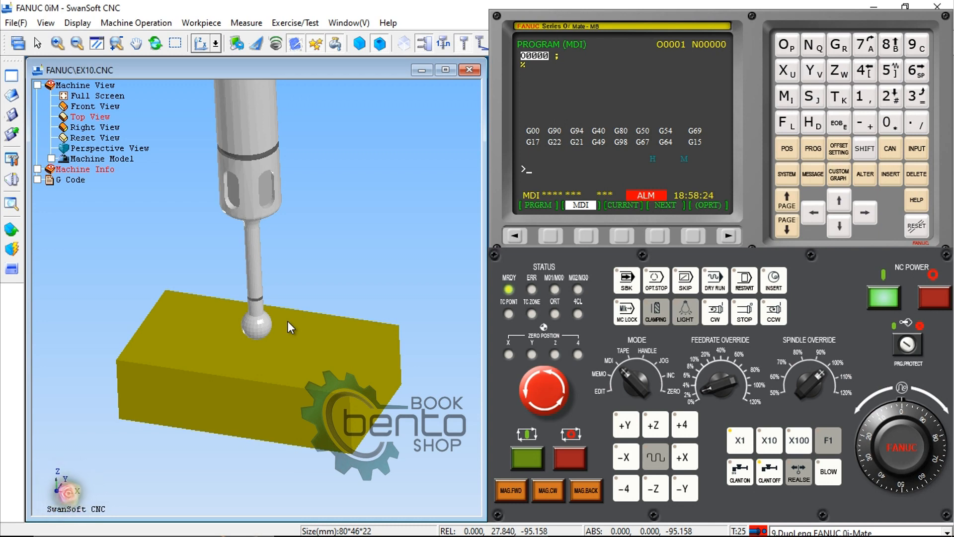
pyautogui.moveTo(295, 311); pyautogui.dragTo(230, 277)
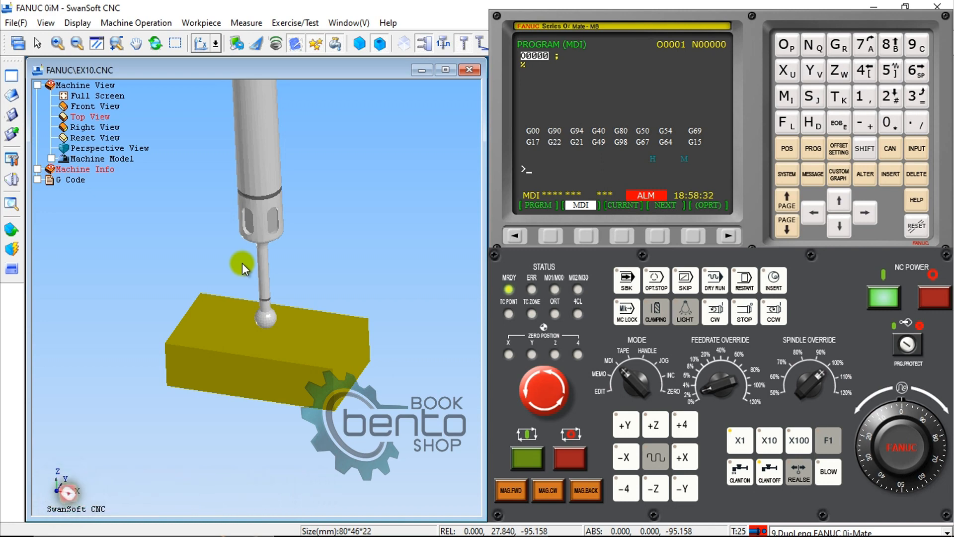
pyautogui.moveTo(245, 268); pyautogui.dragTo(262, 219)
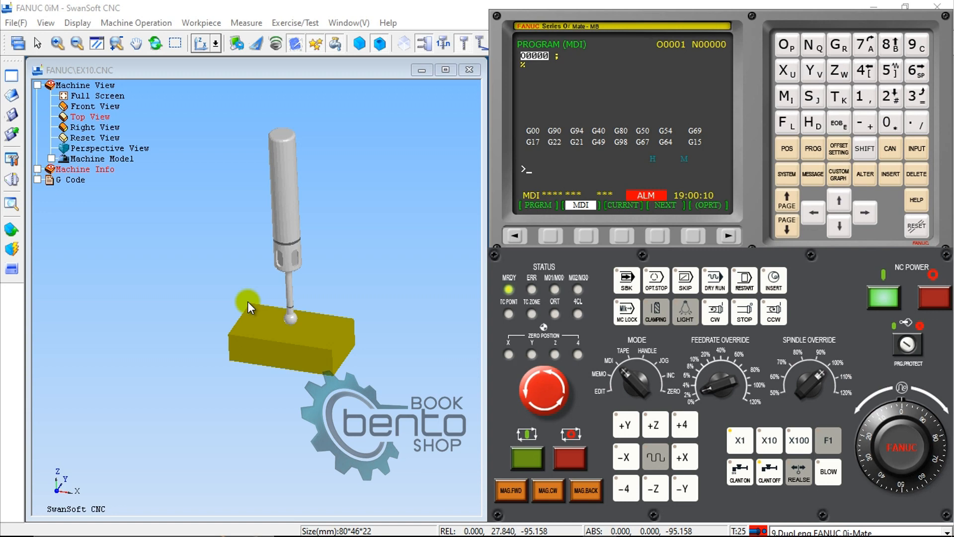
pyautogui.scroll(5, 288, 284)
pyautogui.scroll(-5, 273, 277)
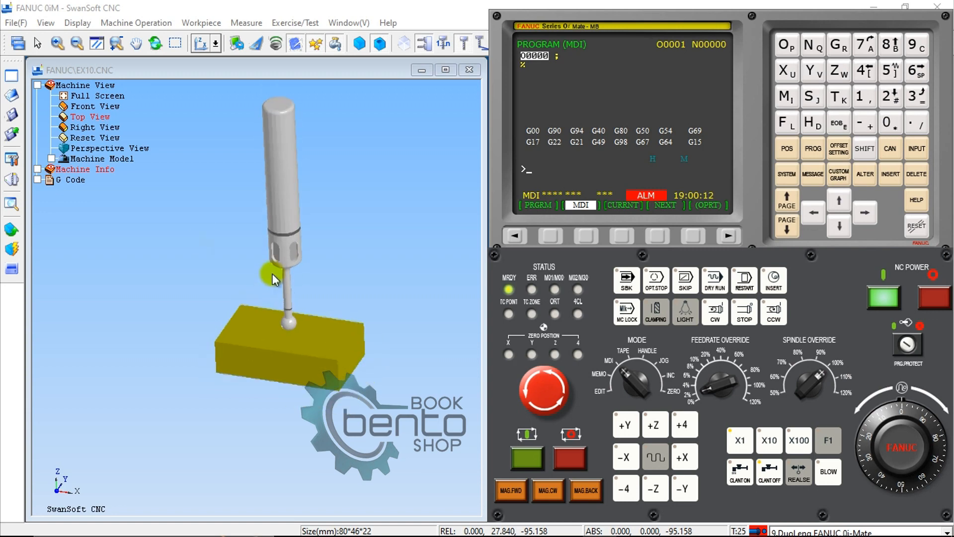
# - Show the machine again and return the Z axis to its reference position in zero-return mode
pyautogui.click(78, 23)
pyautogui.click(106, 36)
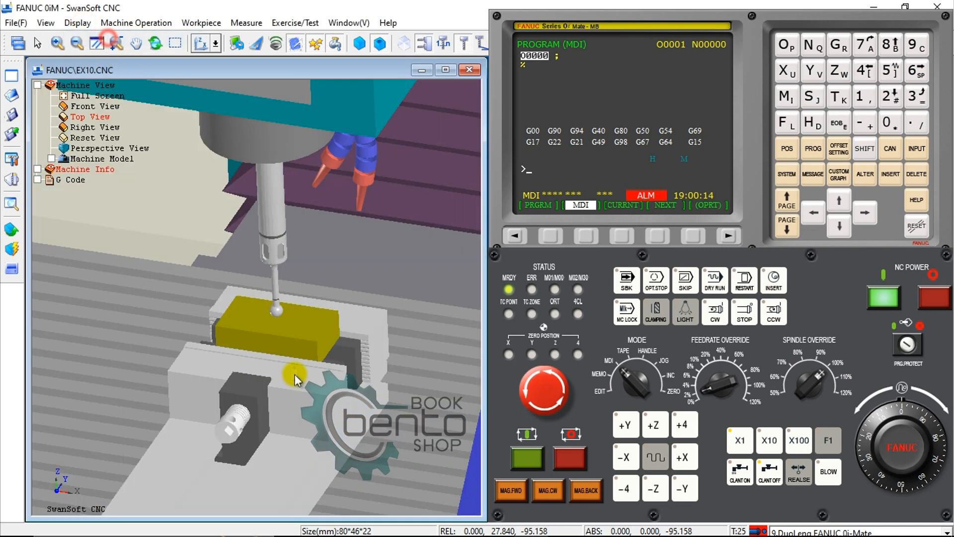
pyautogui.scroll(5, 312, 350)
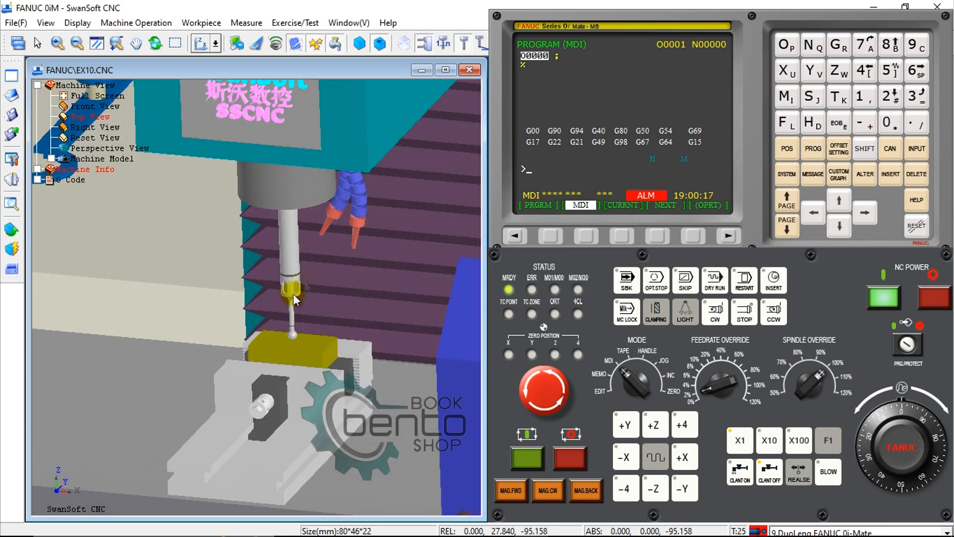
pyautogui.click(672, 390)
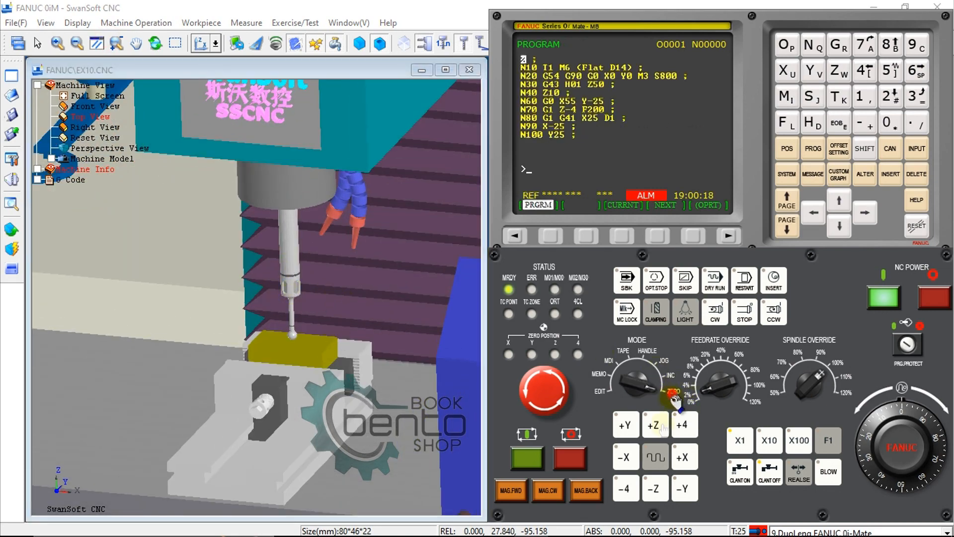
pyautogui.click(656, 425)
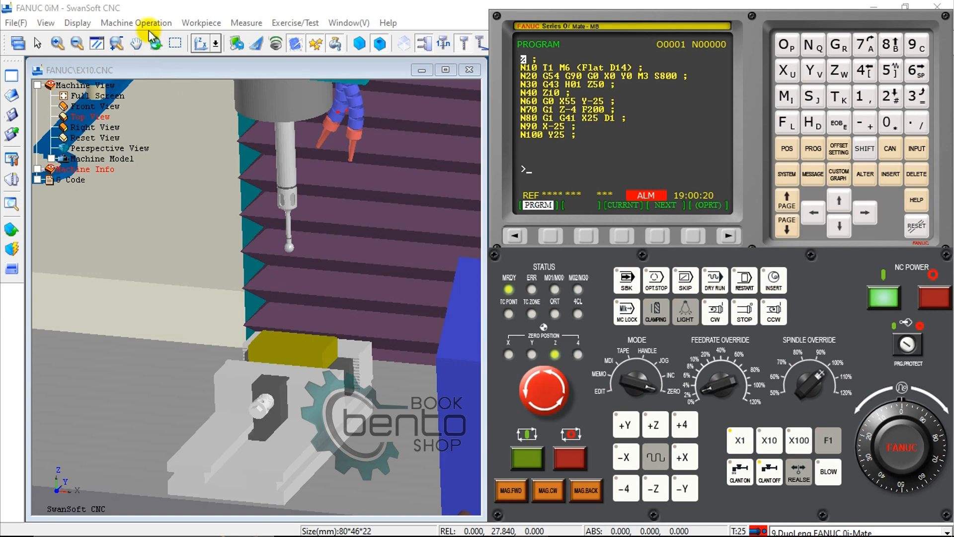
# - Unload the edge finder from the spindle and hide the machine enclosure to expose the tool magazine
pyautogui.click(149, 26)
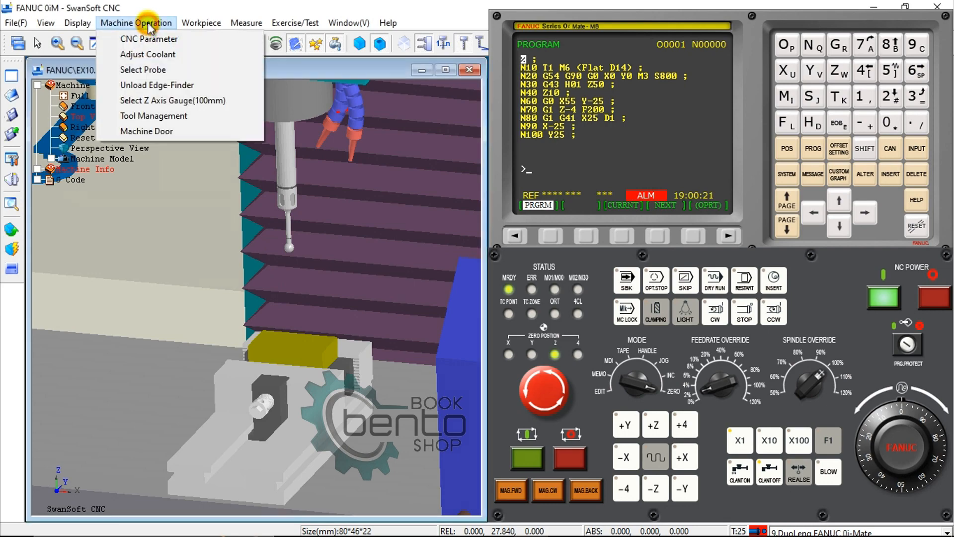
pyautogui.click(162, 85)
pyautogui.scroll(-6, 338, 257)
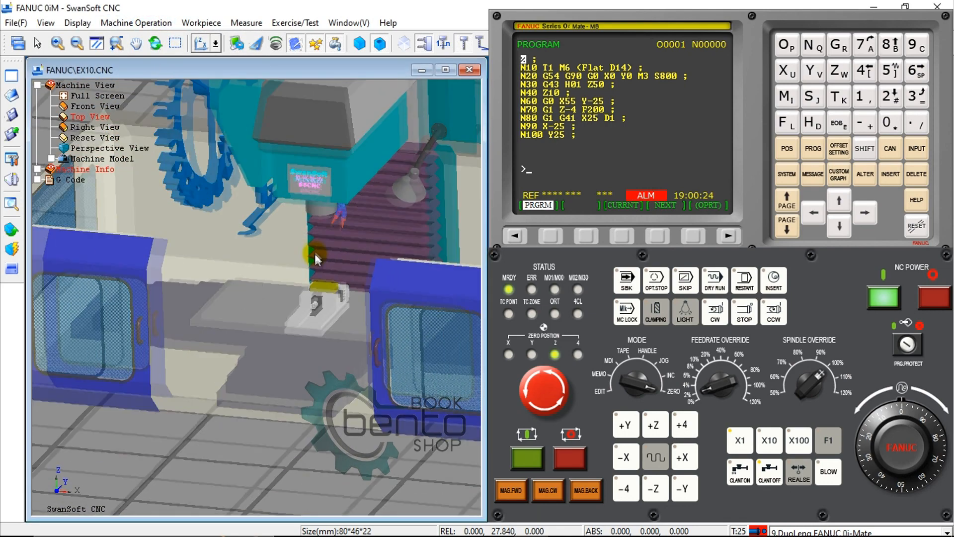
pyautogui.moveTo(213, 256); pyautogui.dragTo(401, 261, button='middle')
pyautogui.scroll(3, 275, 218)
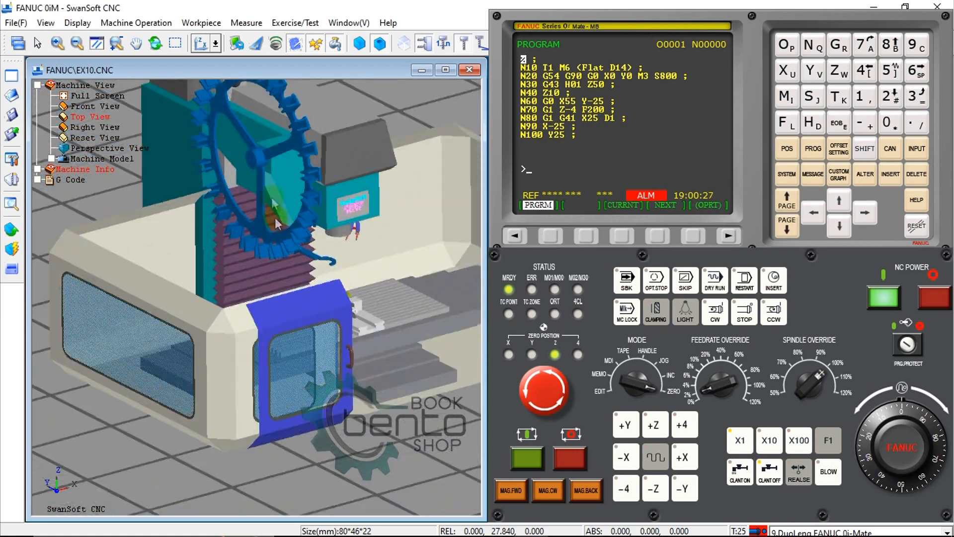
pyautogui.click(78, 24)
pyautogui.click(110, 40)
pyautogui.scroll(4, 300, 198)
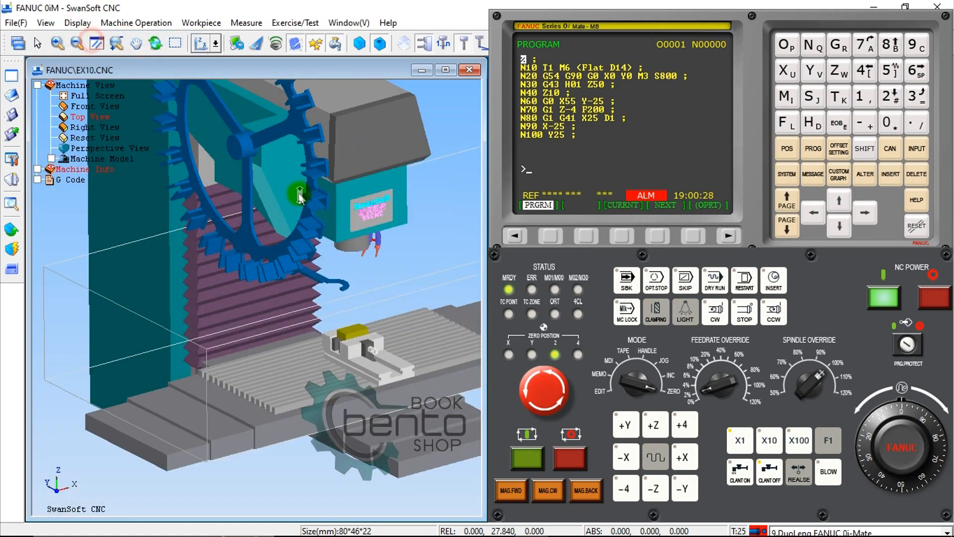
# - In tool management, set Center Drill 001 to the 5 mm diameter, 32 mm long size and load it into magazine station 01
pyautogui.click(149, 23)
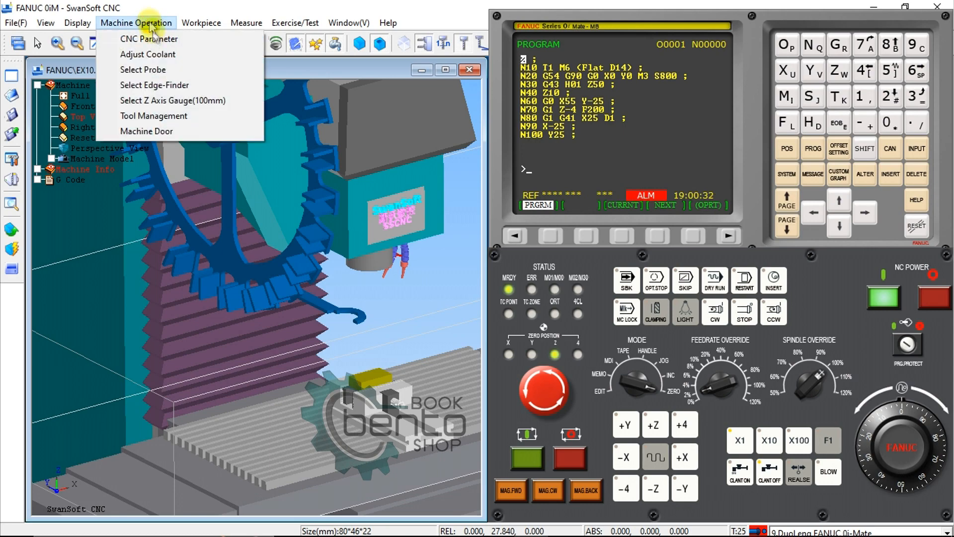
pyautogui.click(165, 117)
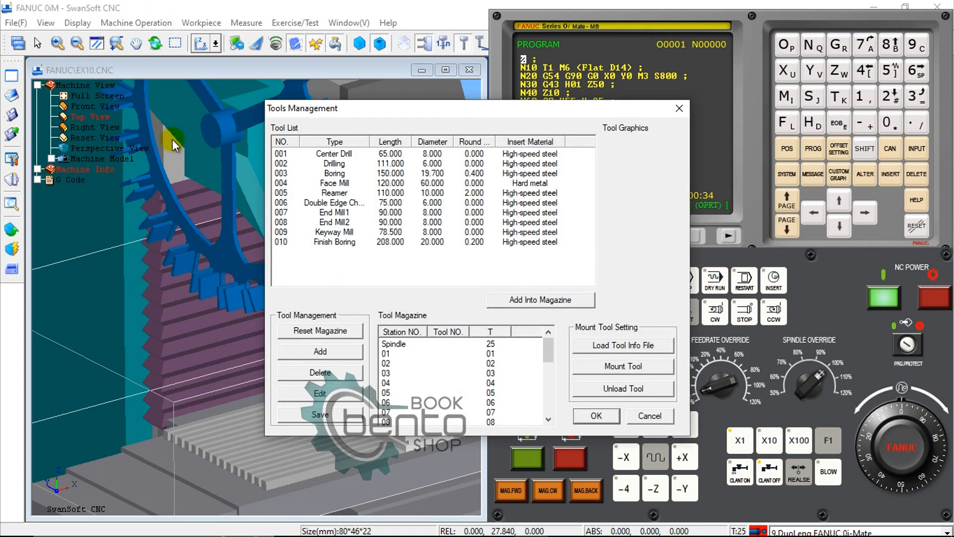
pyautogui.click(336, 155)
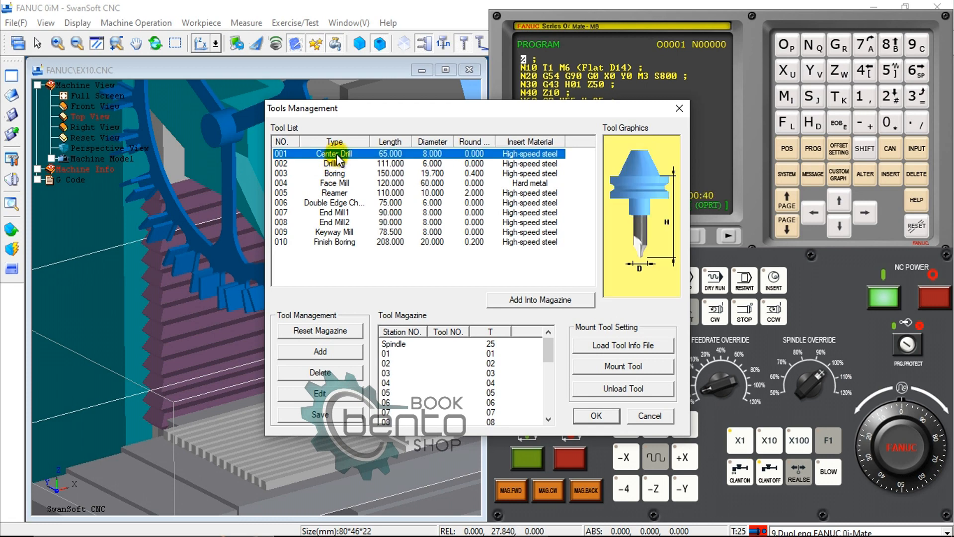
pyautogui.doubleClick(336, 155)
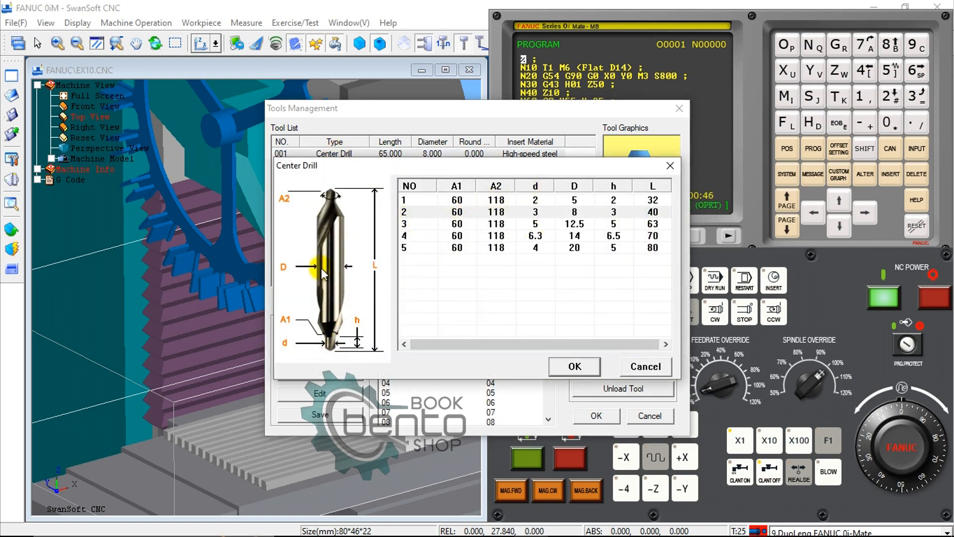
pyautogui.click(574, 200)
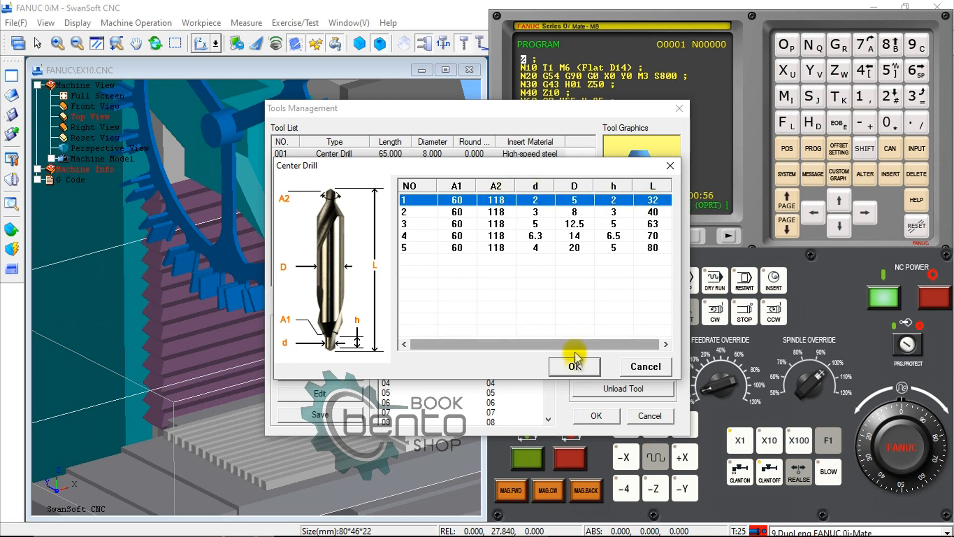
pyautogui.click(574, 366)
pyautogui.moveTo(351, 158); pyautogui.dragTo(479, 360)
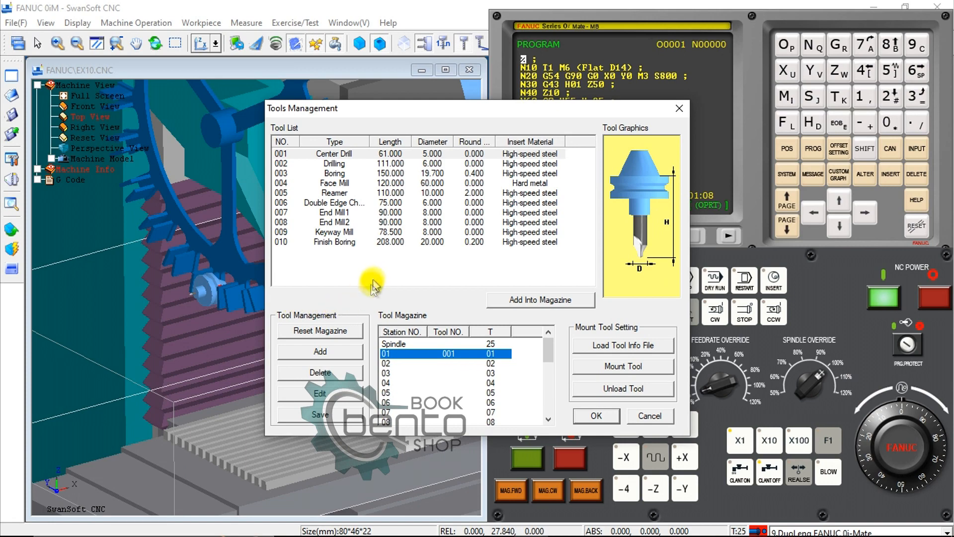
# - Set Drilling tool 002 to the 8.5 mm diameter, 117 mm long size and load it into magazine station 02
pyautogui.click(350, 165)
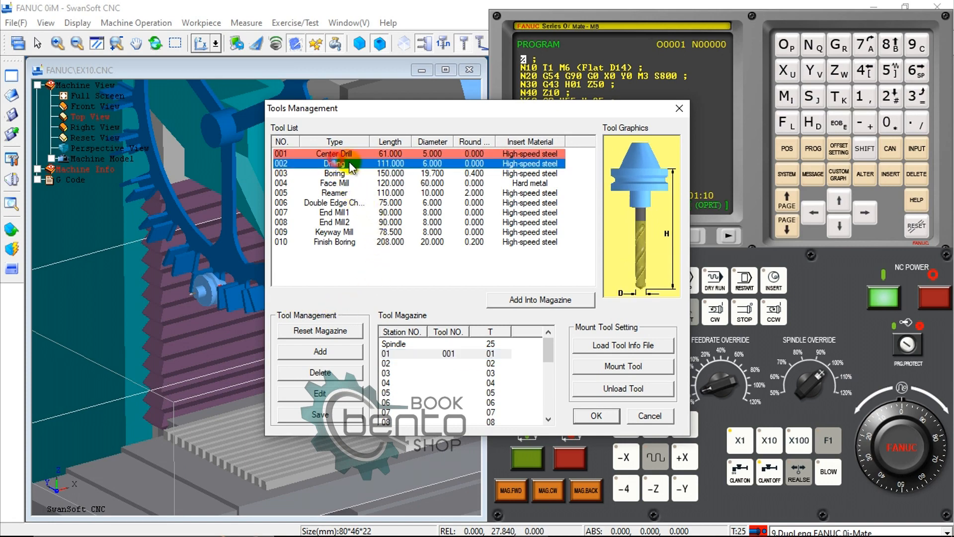
pyautogui.doubleClick(355, 165)
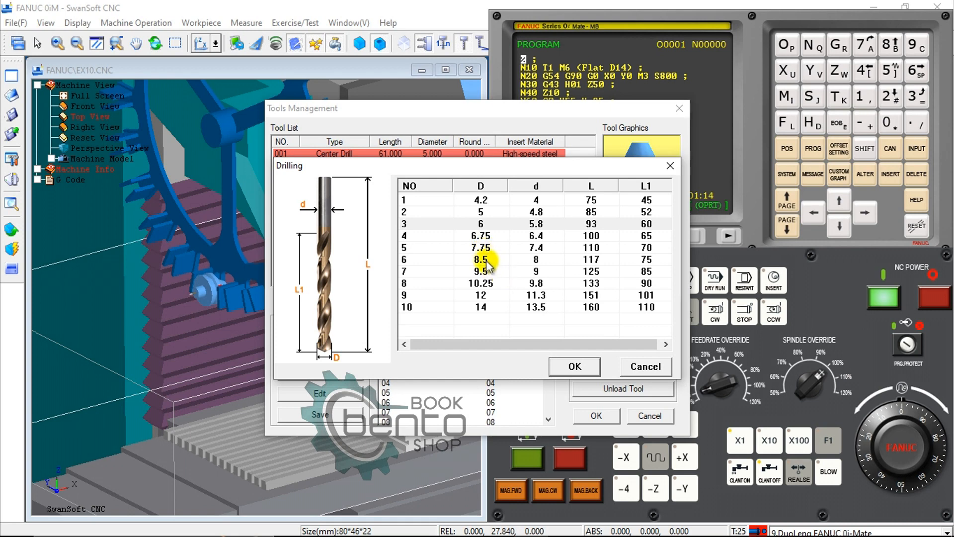
pyautogui.click(507, 261)
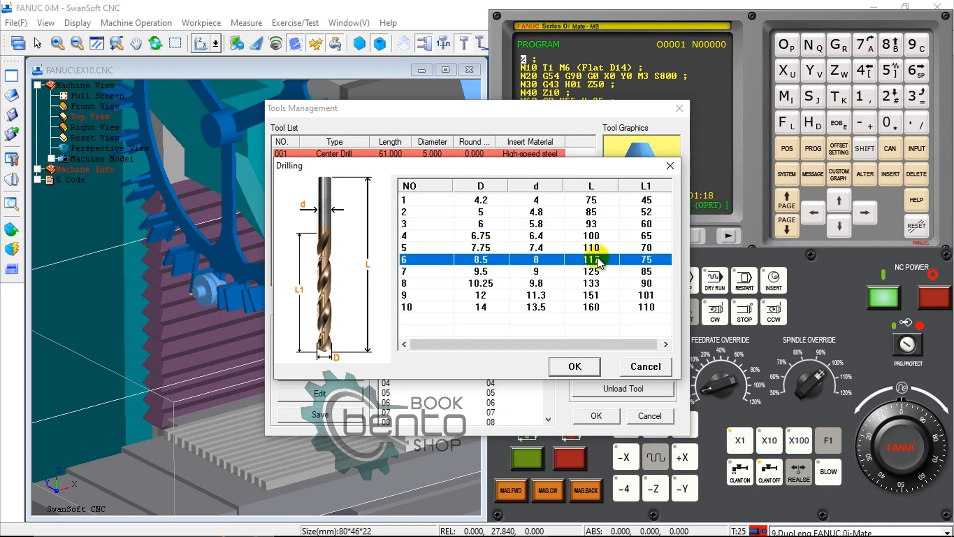
pyautogui.click(571, 364)
pyautogui.moveTo(368, 170); pyautogui.dragTo(464, 369)
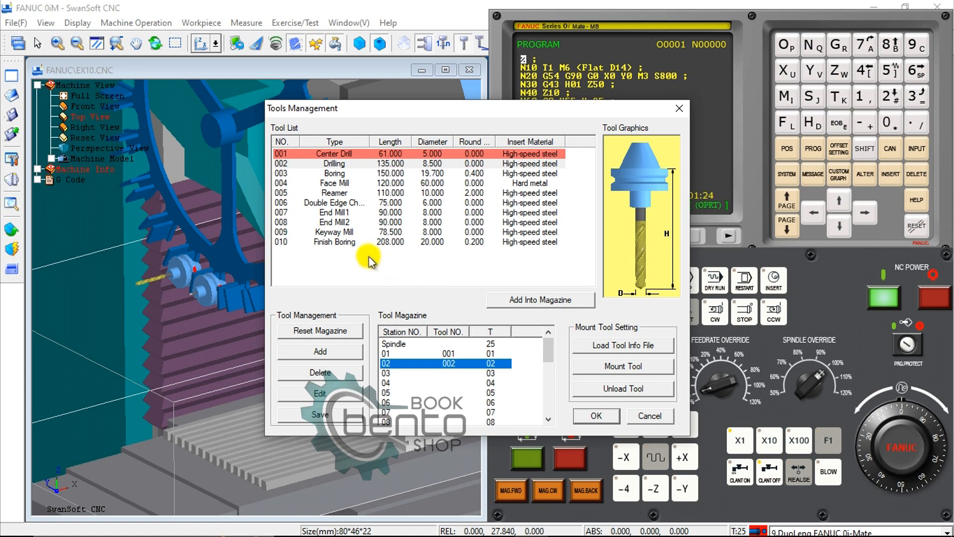
# - Set End Mill1 tool 007 to the 12 mm diameter, 75 mm long size and load it into magazine station 03
pyautogui.click(345, 213)
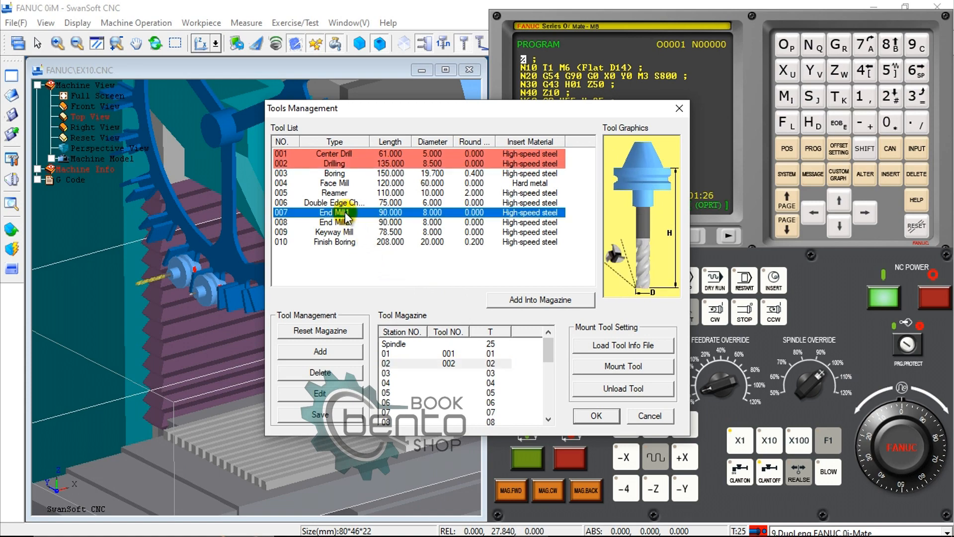
pyautogui.doubleClick(344, 212)
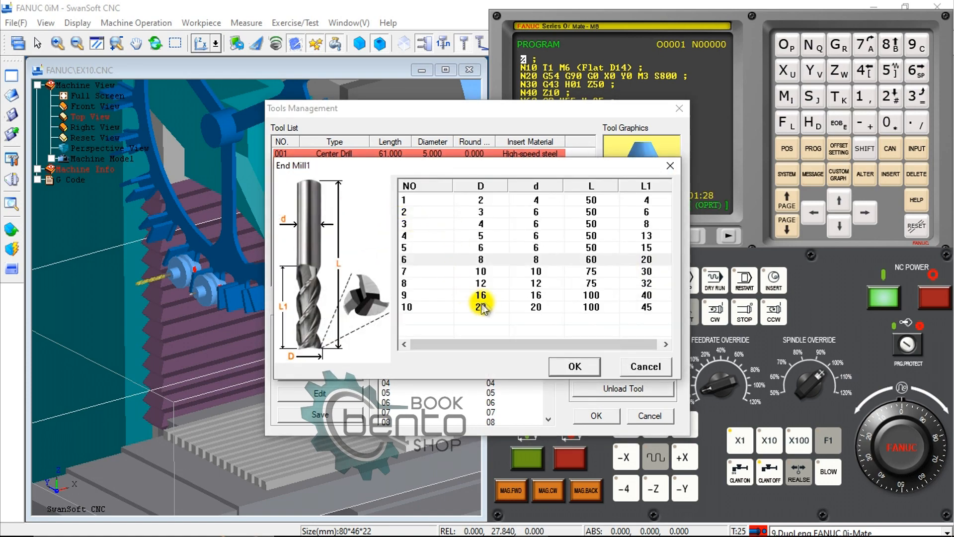
pyautogui.click(483, 282)
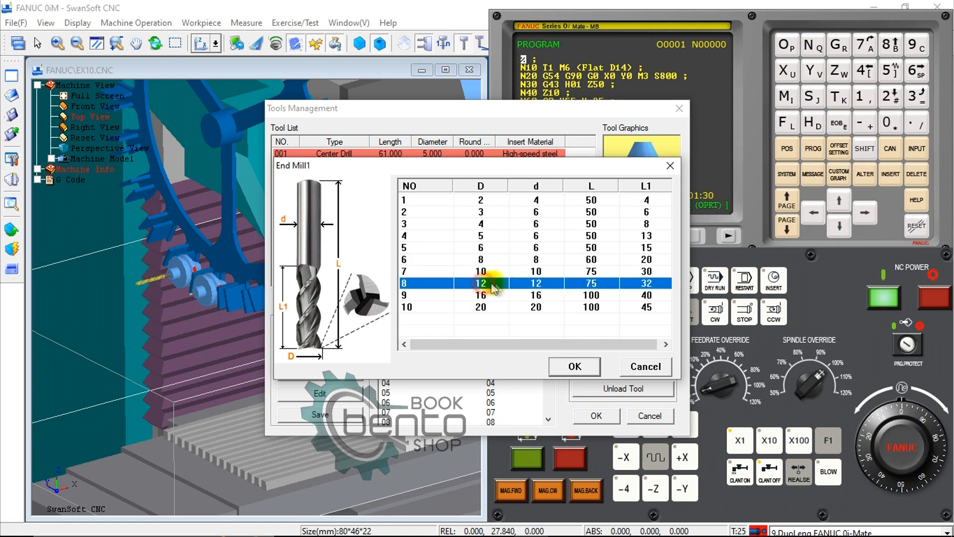
pyautogui.click(575, 364)
pyautogui.moveTo(360, 218); pyautogui.dragTo(487, 373)
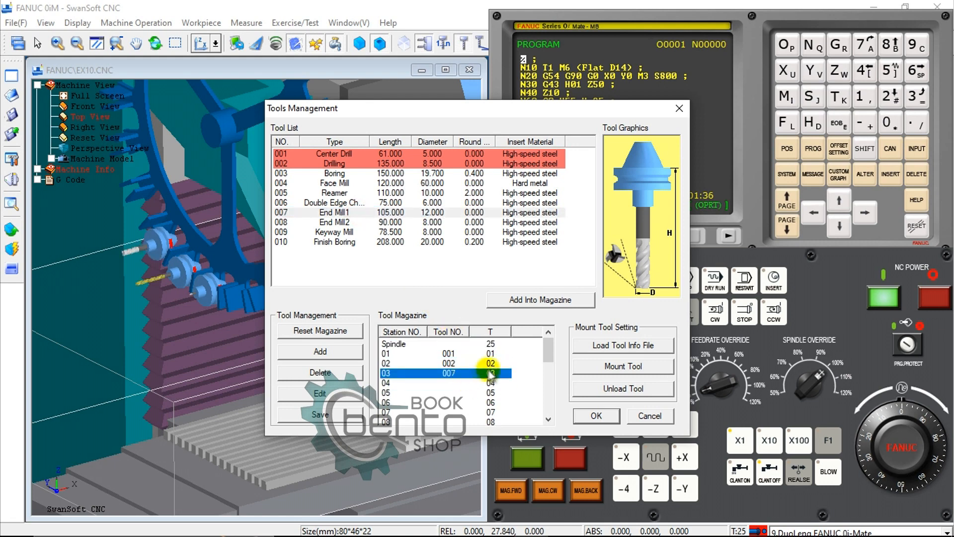
pyautogui.click(162, 243)
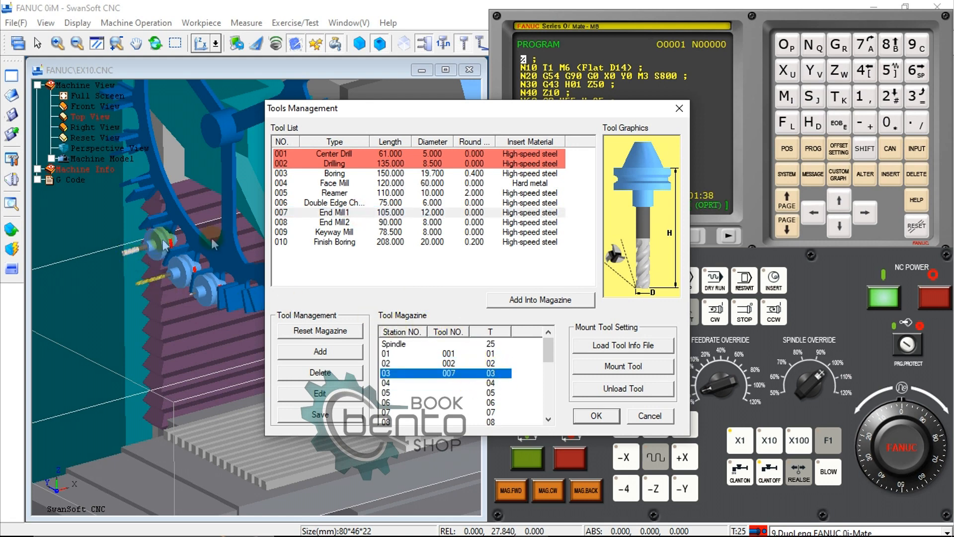
# - Set End Mill2 tool 008 to the 6 mm diameter, 50 mm long size, load it into magazine station 04 and accept the tool setup
pyautogui.click(342, 220)
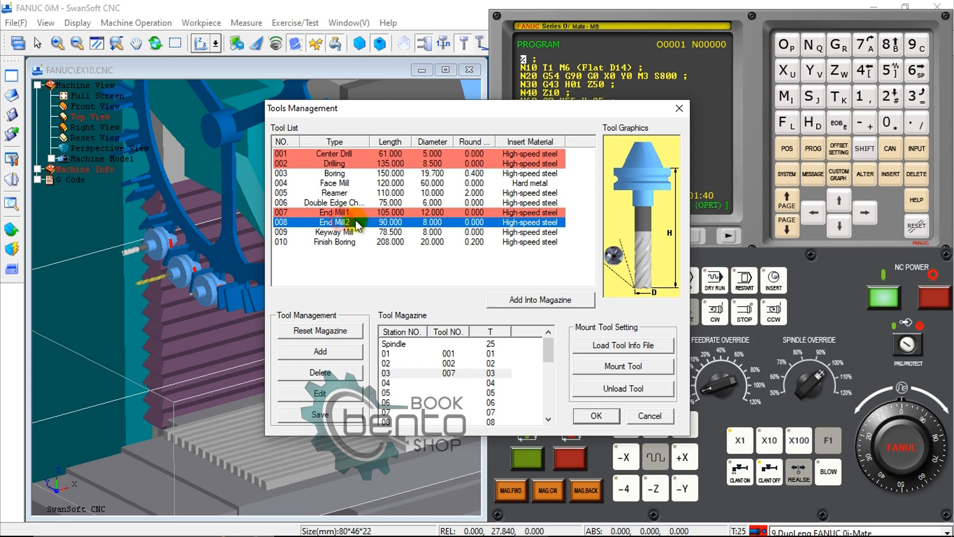
pyautogui.doubleClick(354, 220)
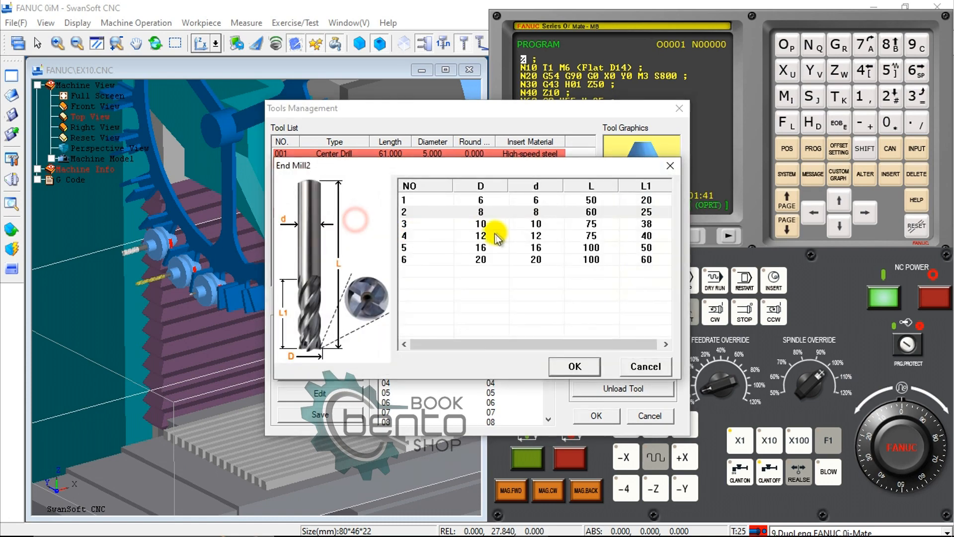
pyautogui.click(492, 204)
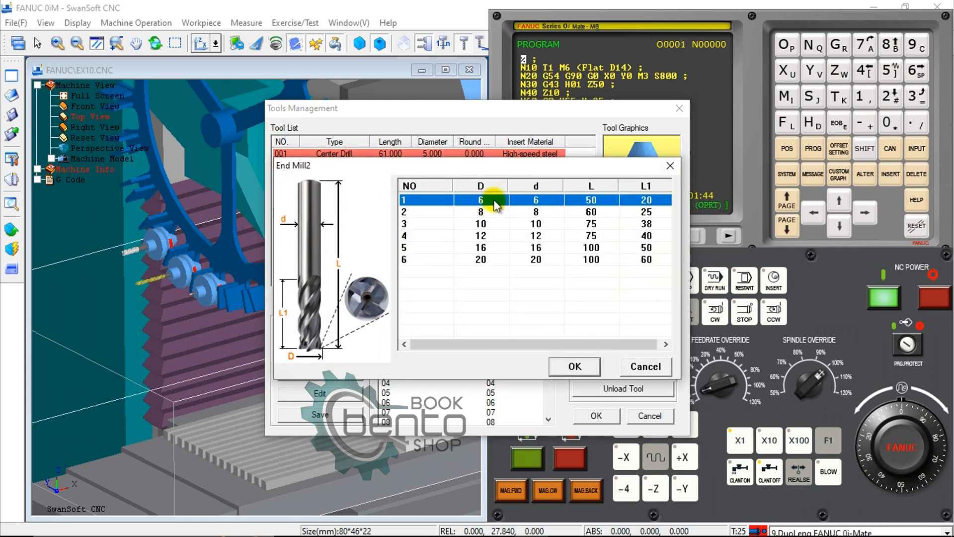
pyautogui.click(576, 365)
pyautogui.moveTo(387, 225); pyautogui.dragTo(474, 383)
pyautogui.click(593, 415)
# - Examine the tools loaded in the magazine up close and from different angles
pyautogui.scroll(2, 179, 245)
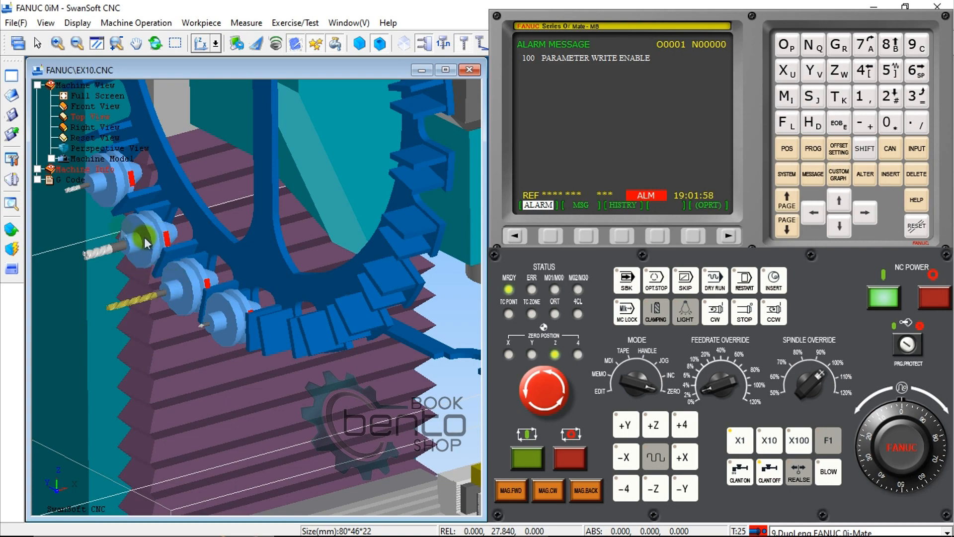
pyautogui.scroll(-3, 278, 309)
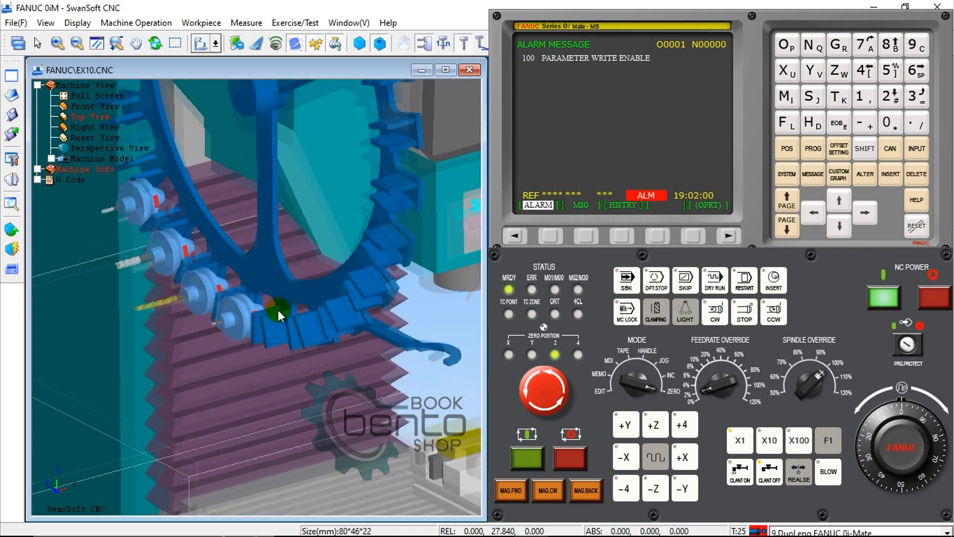
pyautogui.moveTo(200, 269); pyautogui.dragTo(187, 341, button='middle')
pyautogui.scroll(3, 201, 287)
pyautogui.scroll(4, 249, 332)
pyautogui.scroll(-5, 234, 326)
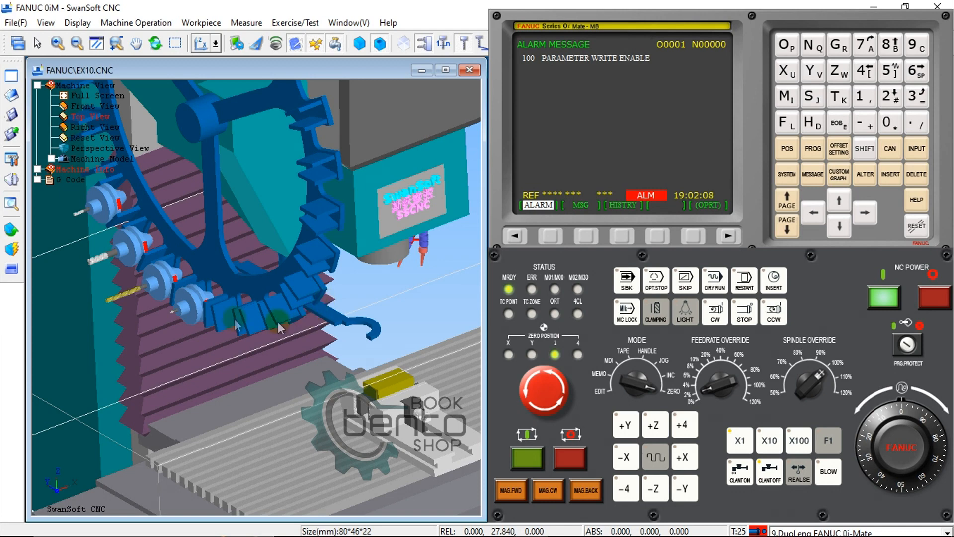
# - In MDI mode, insert and run M6 T1 to change the center drill into the spindle
pyautogui.click(614, 380)
pyautogui.click(813, 148)
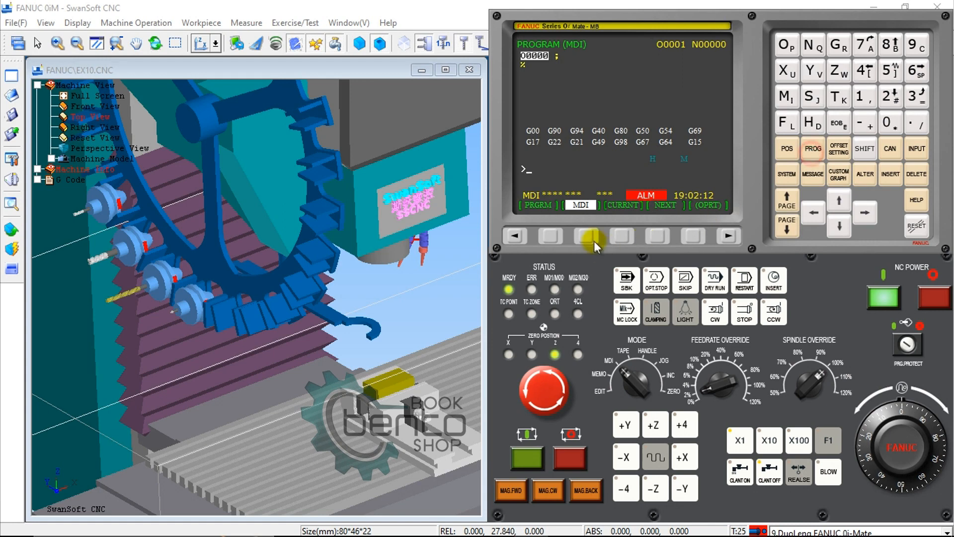
pyautogui.click(785, 96)
pyautogui.click(913, 70)
pyautogui.click(838, 98)
pyautogui.click(860, 96)
pyautogui.click(890, 173)
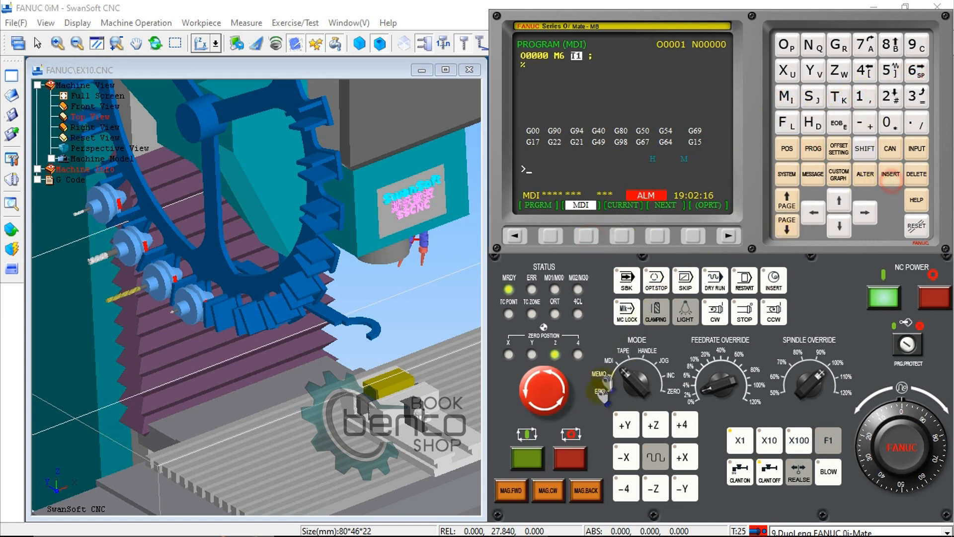
pyautogui.click(526, 458)
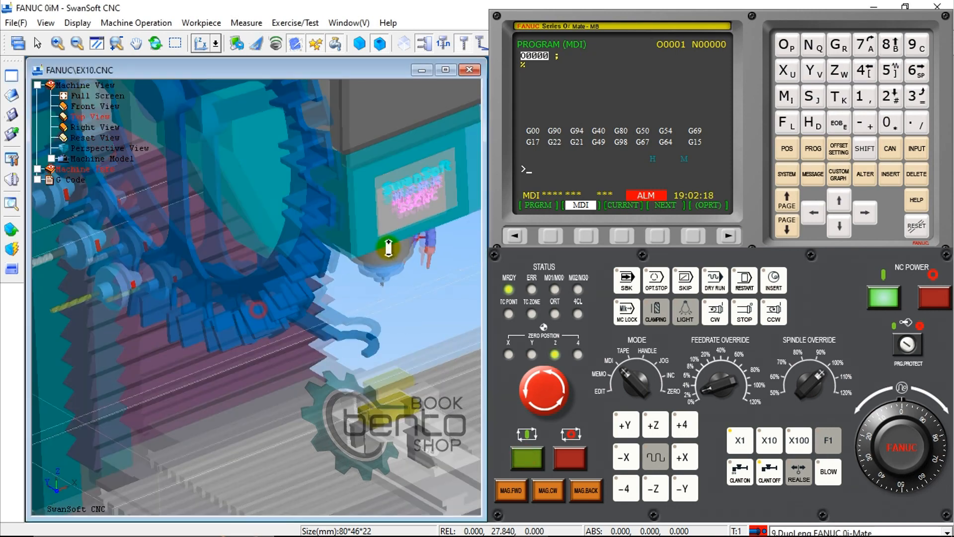
# - Place the 100 mm Z-axis gauge on top of the clamped workpiece beneath the center drill
pyautogui.scroll(-3, 417, 327)
pyautogui.scroll(8, 411, 440)
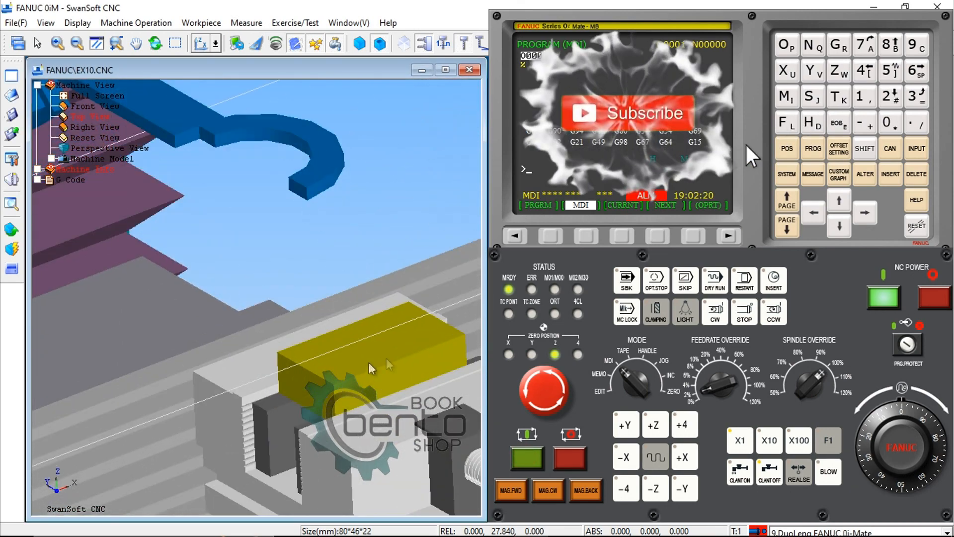
pyautogui.scroll(-3, 375, 347)
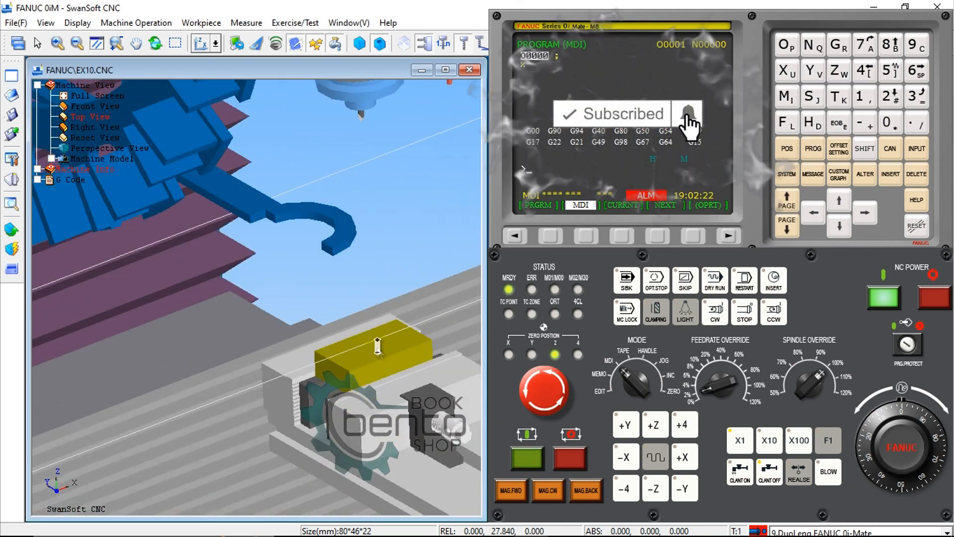
pyautogui.scroll(-1, 381, 341)
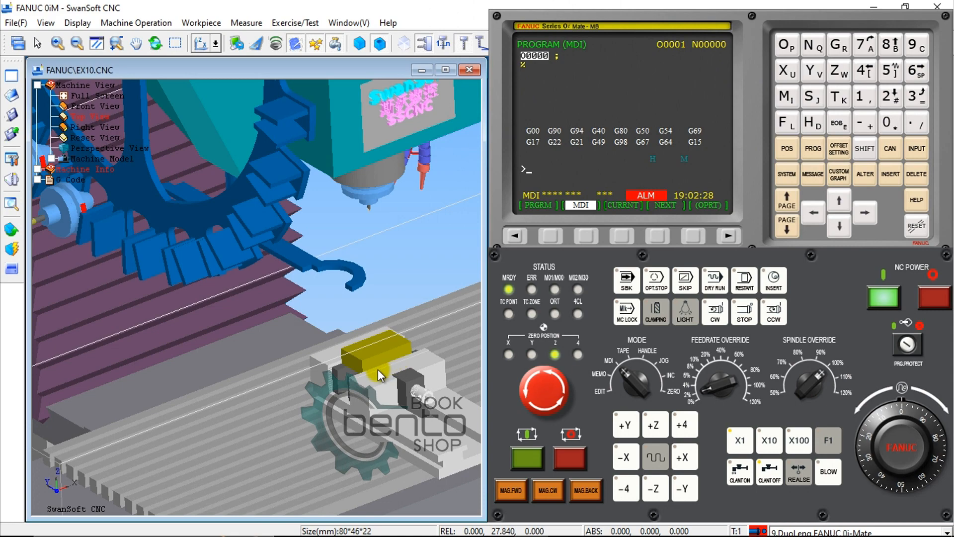
pyautogui.scroll(1, 292, 458)
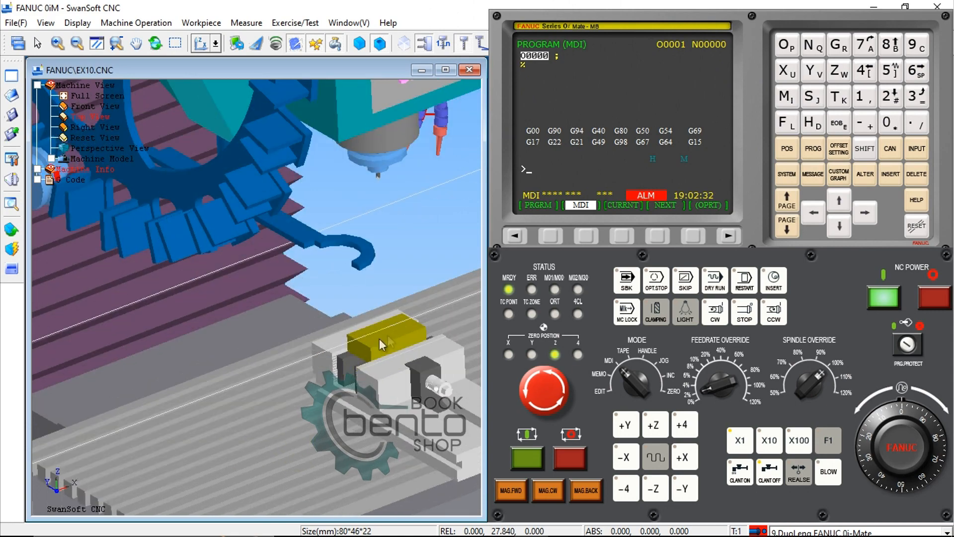
pyautogui.scroll(2, 379, 343)
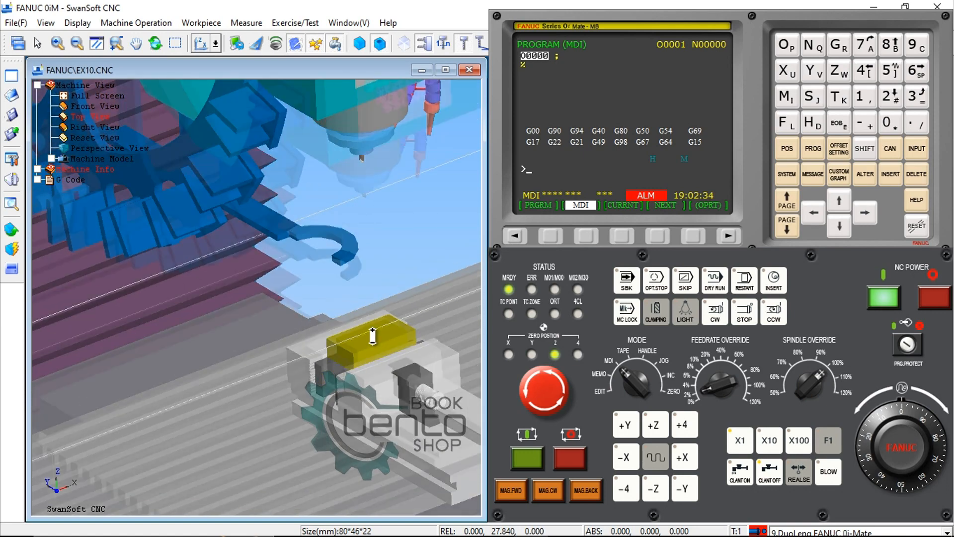
pyautogui.scroll(-2, 373, 336)
pyautogui.click(149, 22)
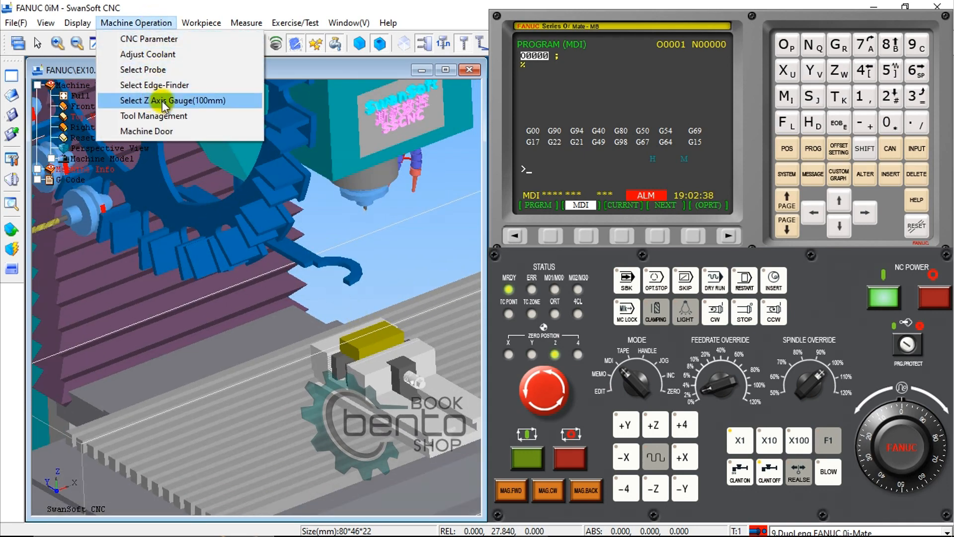
pyautogui.click(163, 100)
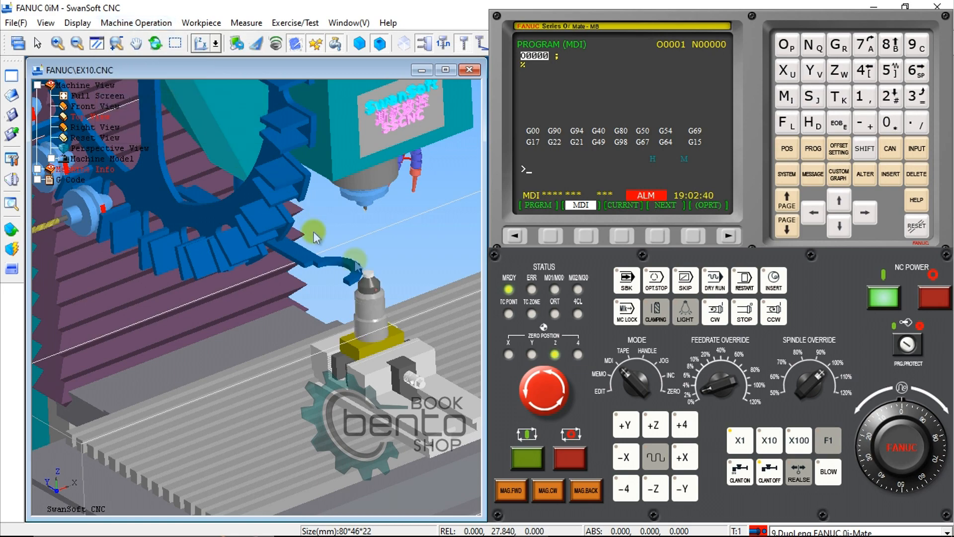
# - Show the machine from the front and jog the Z axis down to about -82.6 mm, just above the gauge
pyautogui.scroll(3, 322, 264)
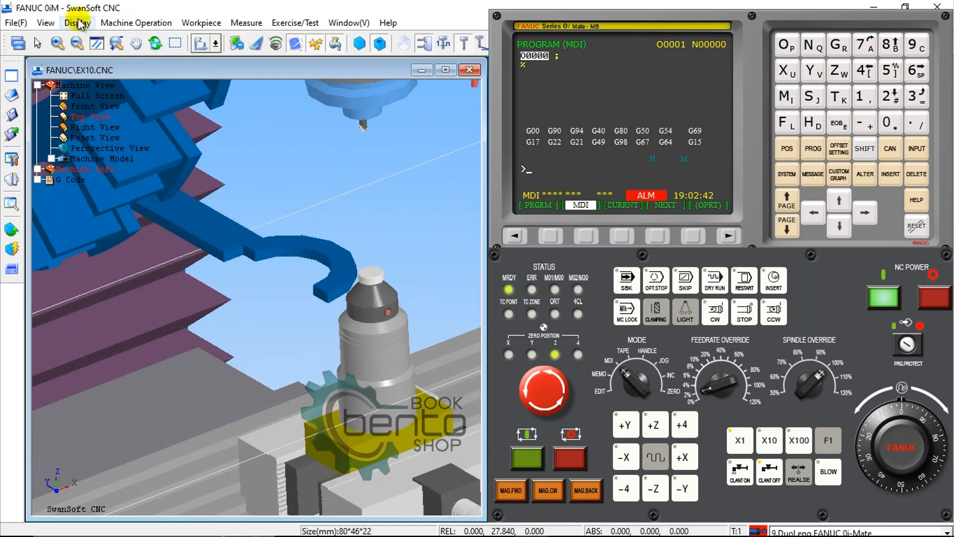
pyautogui.click(92, 106)
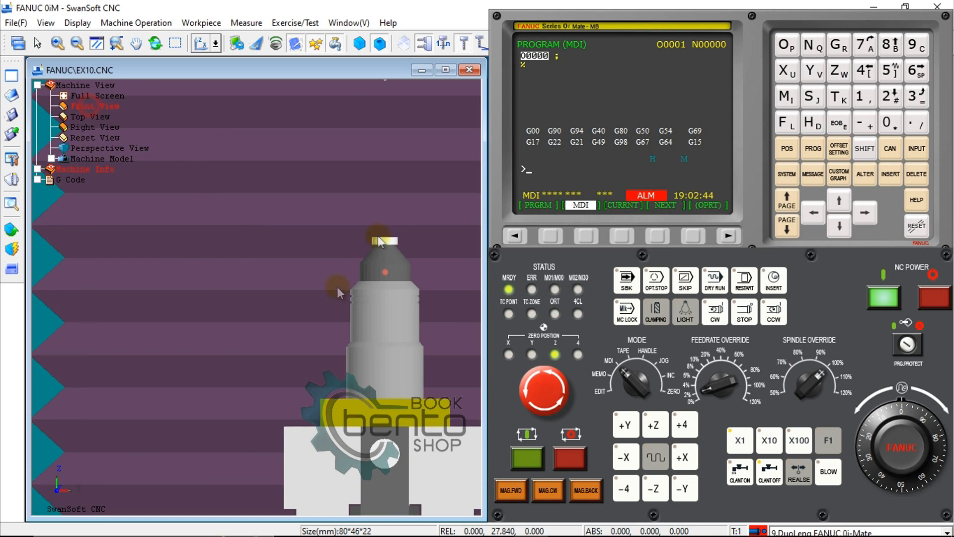
pyautogui.scroll(-2, 334, 286)
pyautogui.scroll(2, 392, 250)
pyautogui.click(649, 370)
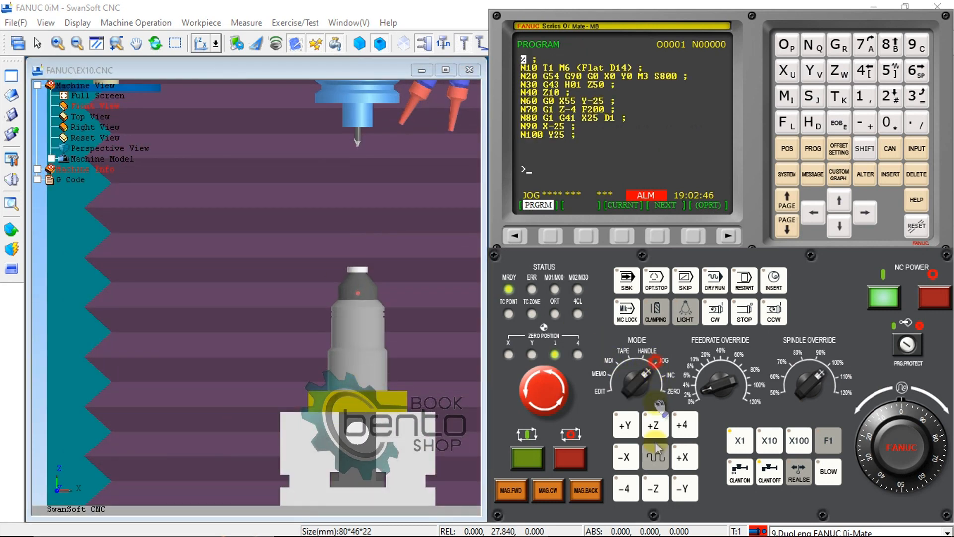
pyautogui.click(656, 489)
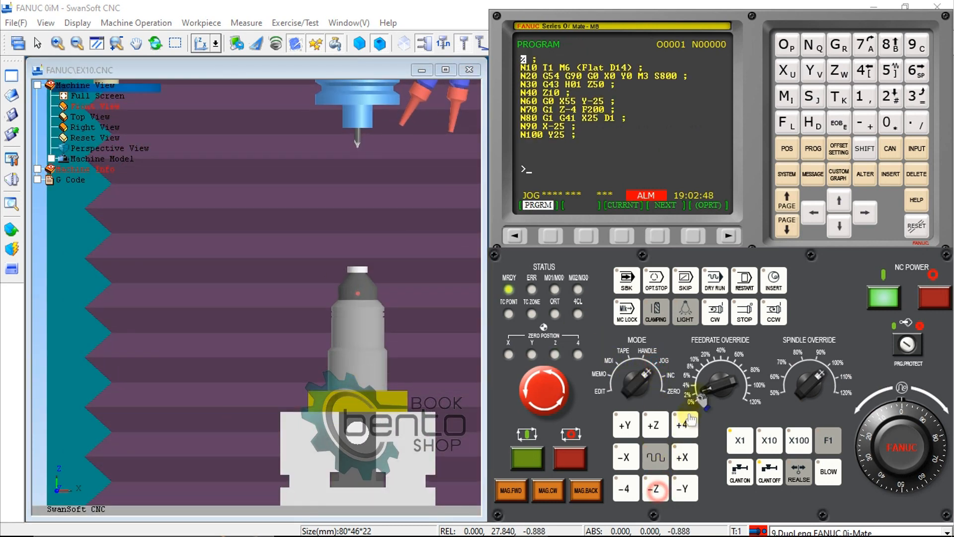
pyautogui.click(697, 379)
pyautogui.click(656, 487)
pyautogui.click(656, 490)
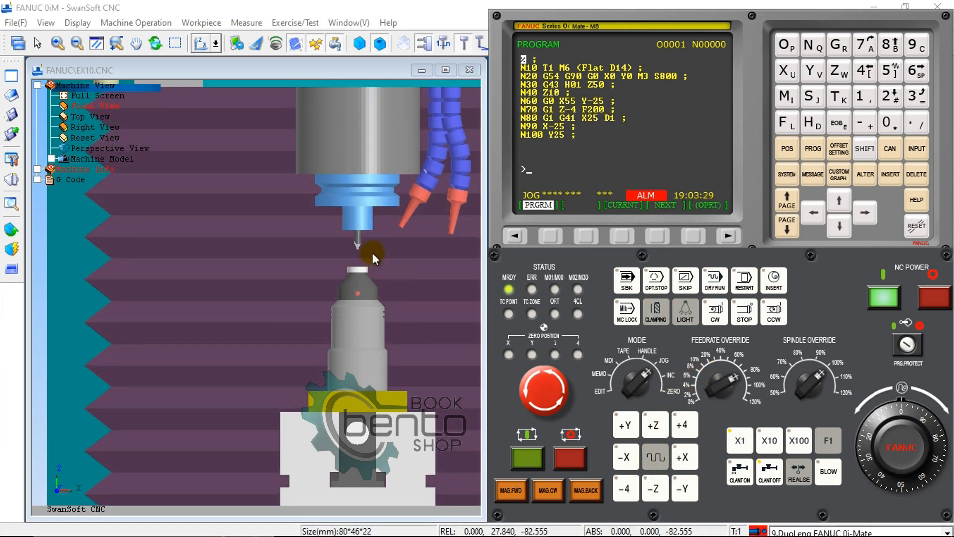
# - Reduce the feedrate override, display relative positions and jog Z down slowly until the center drill trips the gauge, about Z -96.13
pyautogui.scroll(1, 370, 261)
pyautogui.scroll(1, 371, 259)
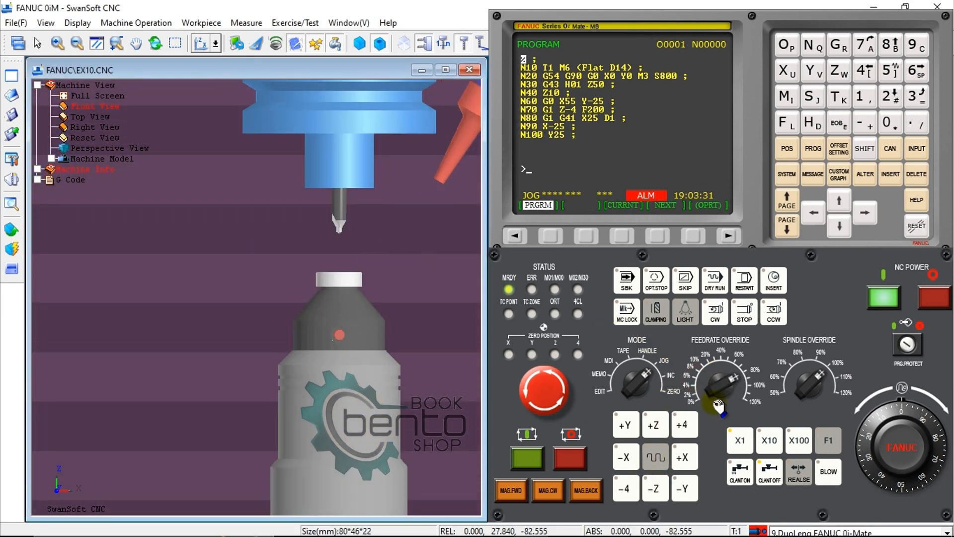
pyautogui.click(700, 384)
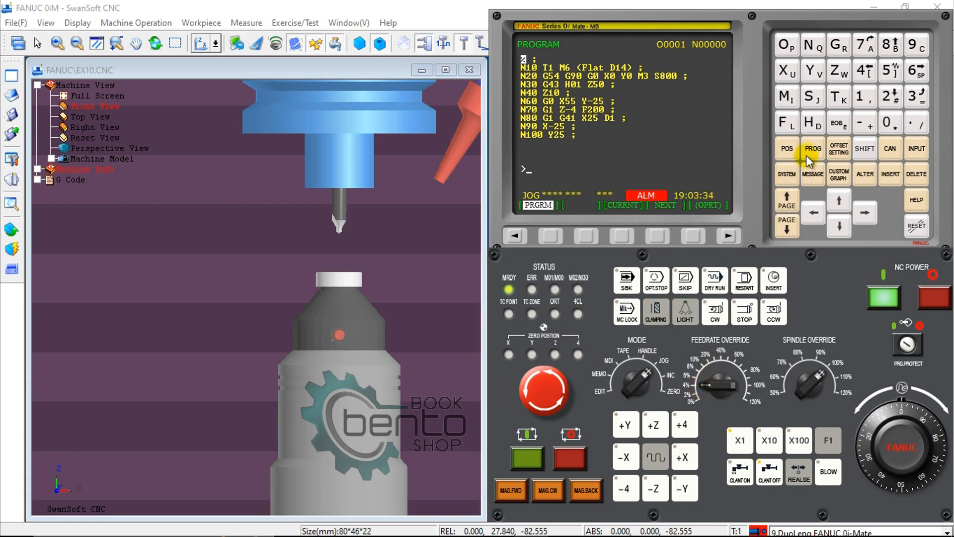
pyautogui.click(788, 149)
pyautogui.click(586, 235)
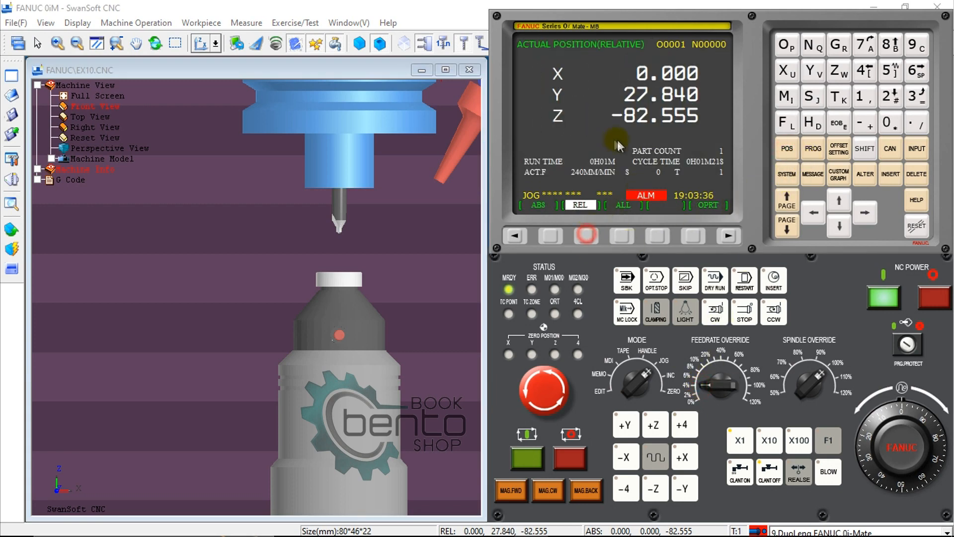
pyautogui.click(655, 490)
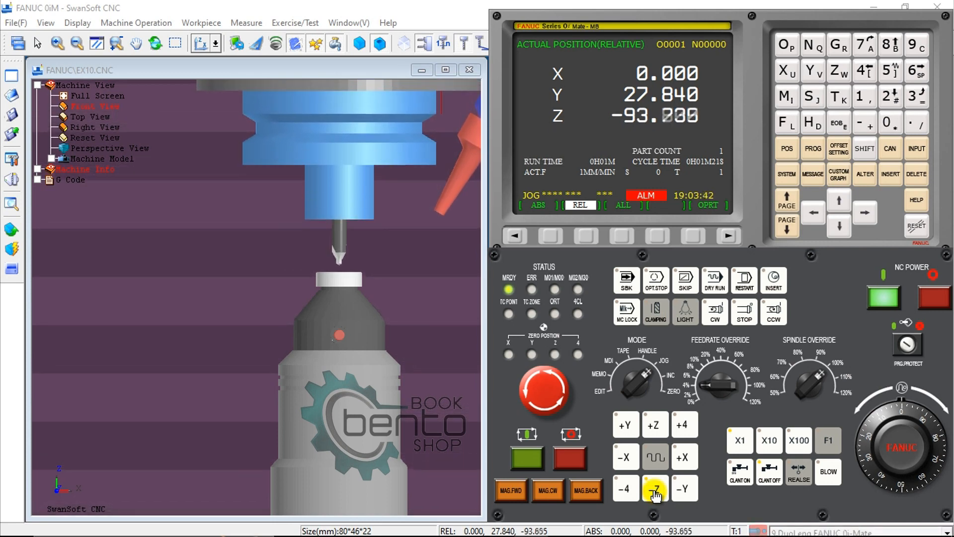
pyautogui.click(655, 491)
pyautogui.click(655, 491)
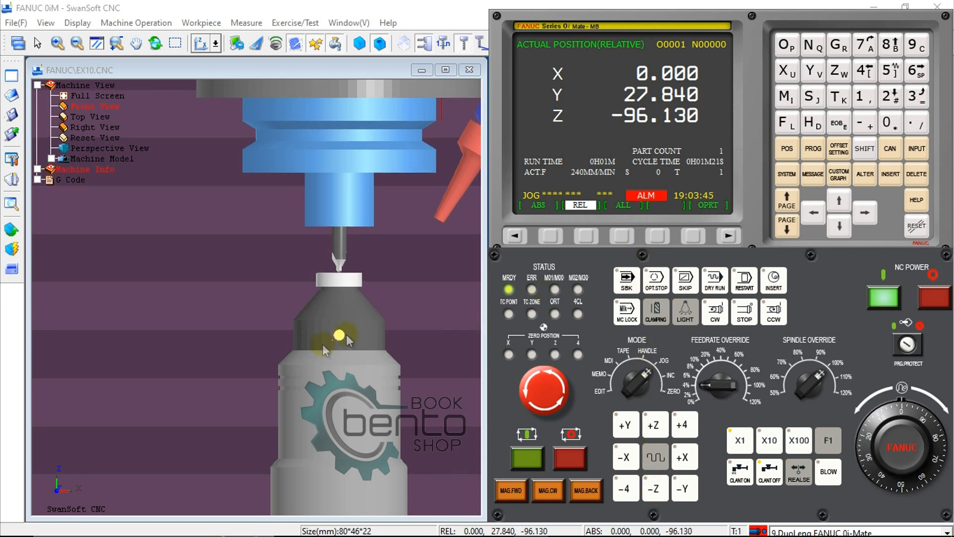
# - Measure the G54 Z work offset at the current tool position with the entry Z0
pyautogui.scroll(-3, 327, 246)
pyautogui.moveTo(404, 501); pyautogui.dragTo(398, 480, button='middle')
pyautogui.scroll(1, 398, 479)
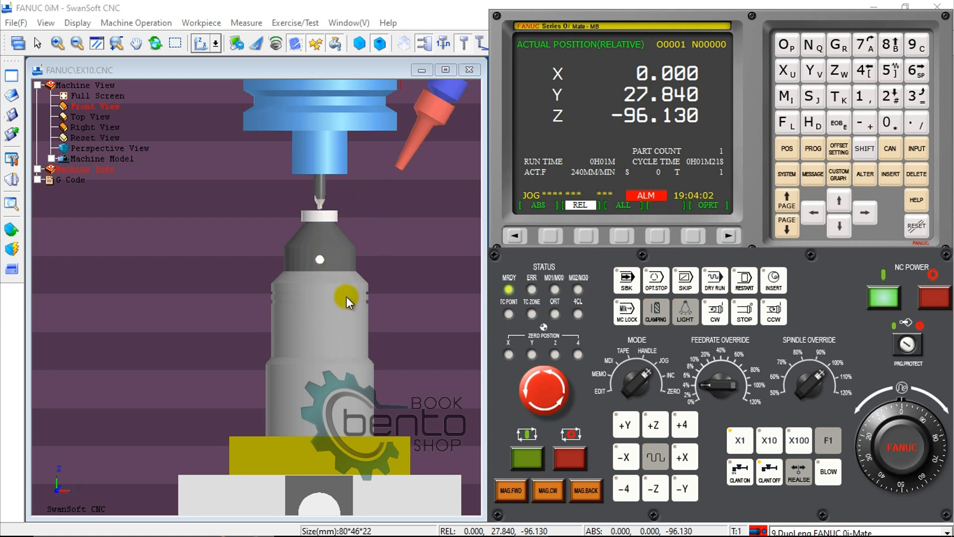
pyautogui.click(787, 149)
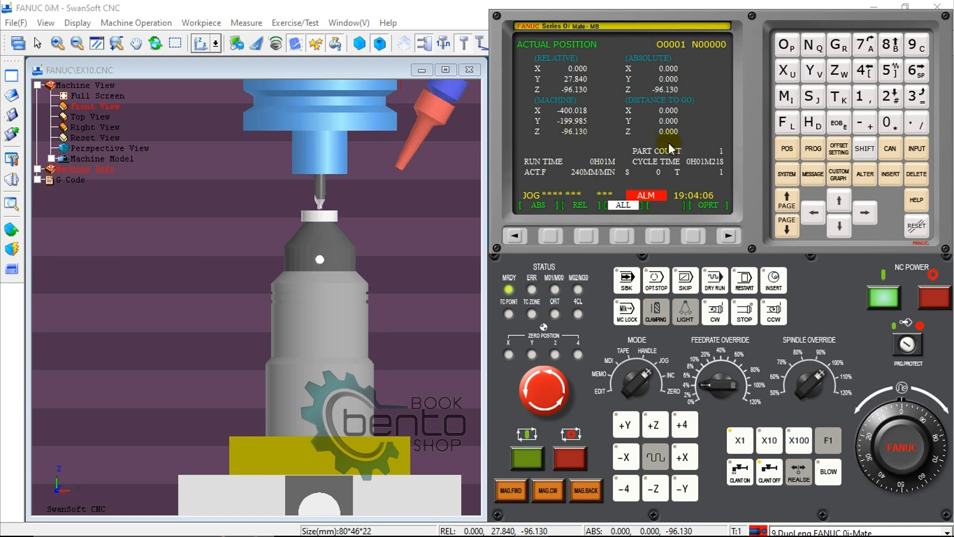
pyautogui.click(840, 152)
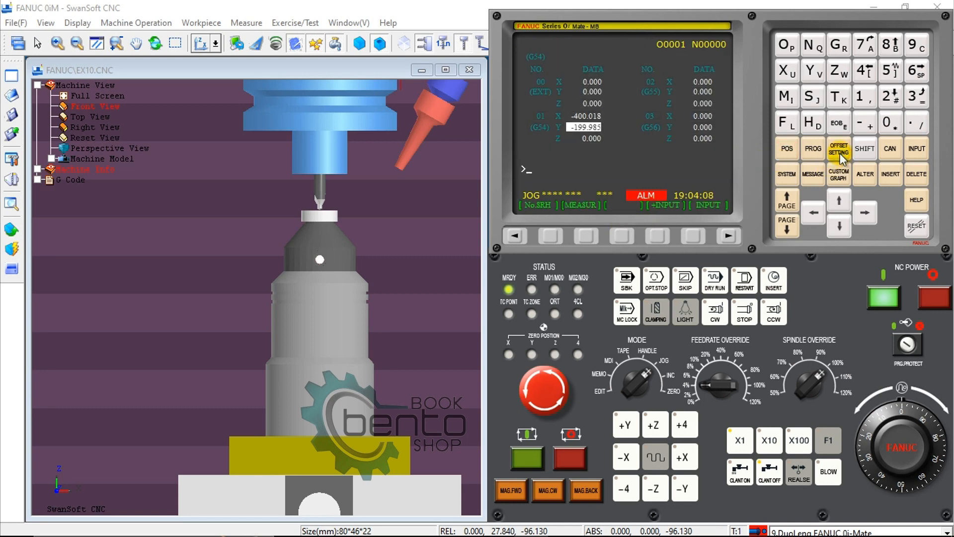
pyautogui.click(514, 235)
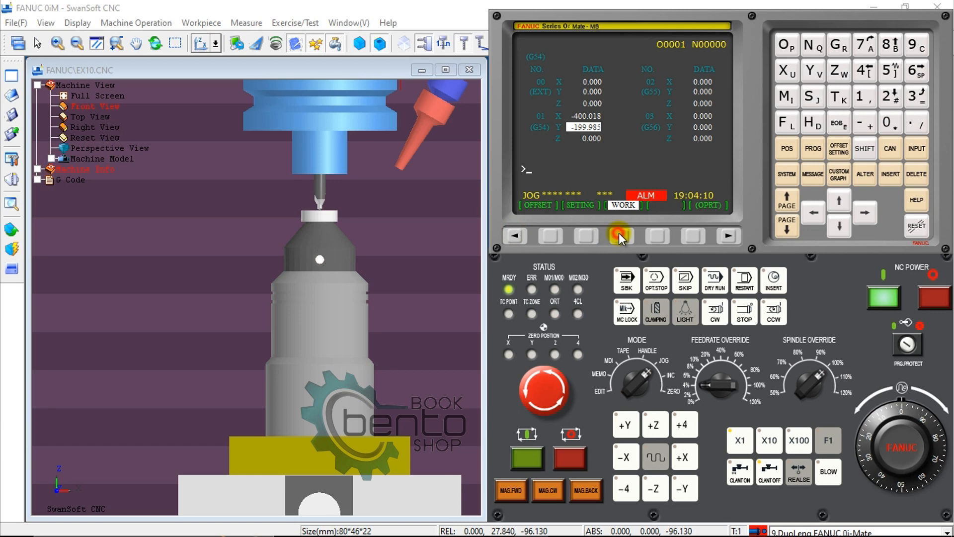
pyautogui.click(836, 229)
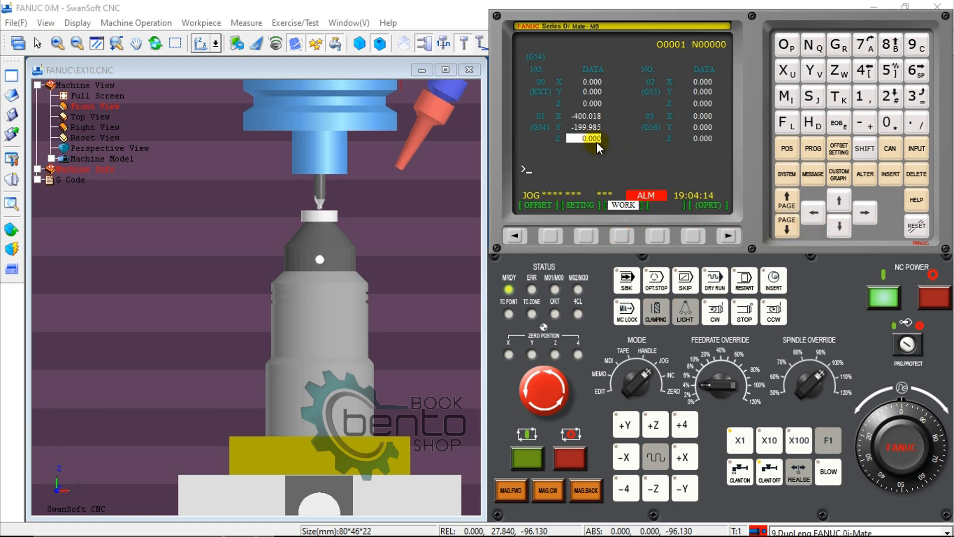
pyautogui.click(838, 70)
pyautogui.click(886, 121)
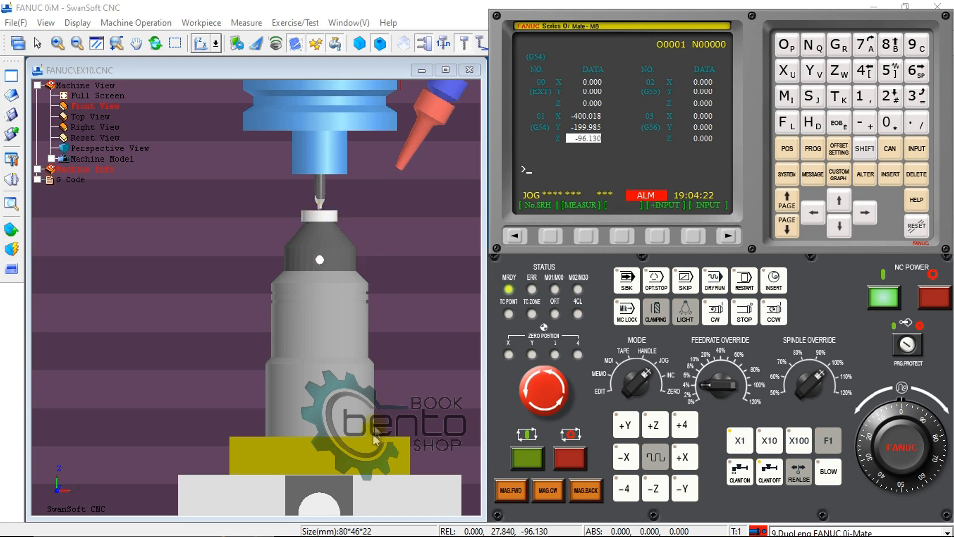
# - Add -100 to the G54 Z offset to compensate for the gauge height
pyautogui.click(865, 122)
pyautogui.click(863, 96)
pyautogui.click(888, 123)
pyautogui.click(887, 123)
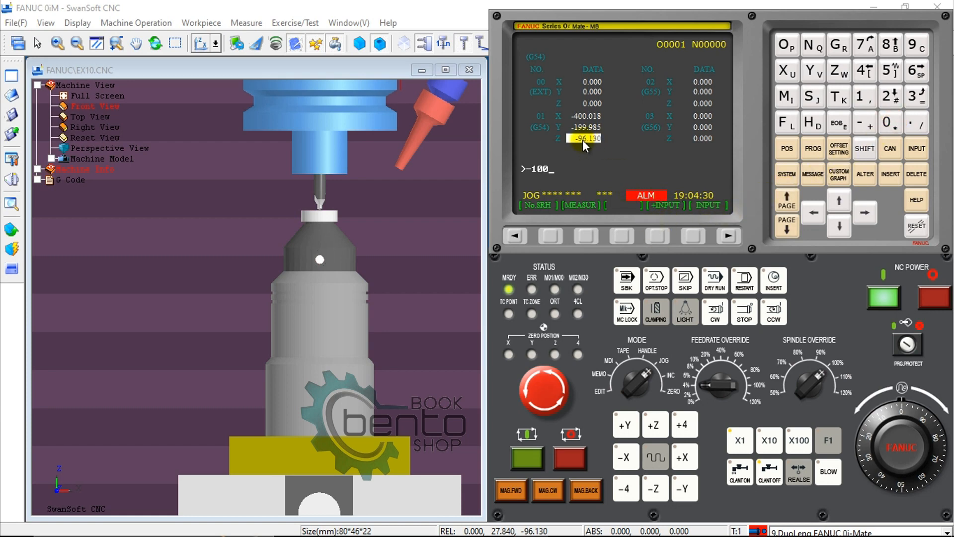
pyautogui.click(660, 237)
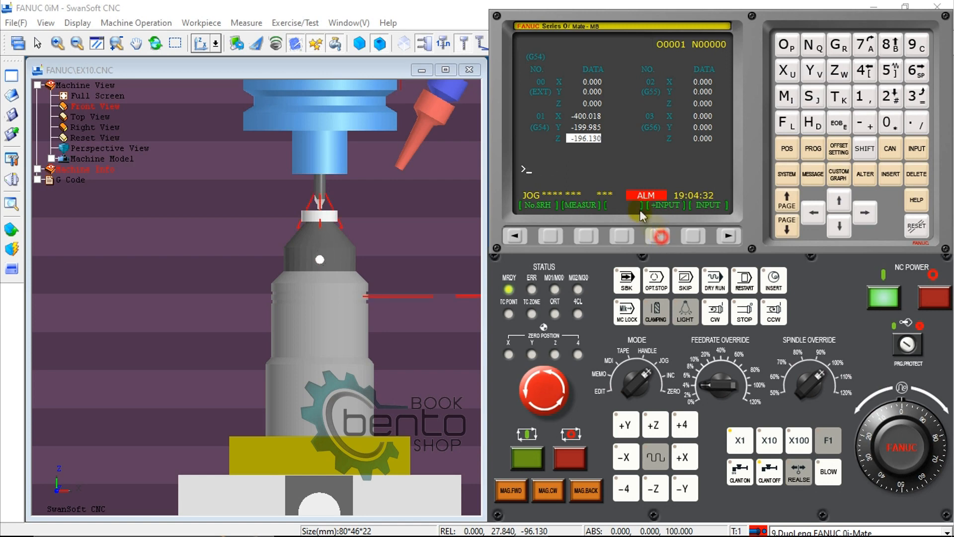
# - Return the Z axis to its zero position and remove the Z-axis gauge from the workpiece
pyautogui.click(323, 243)
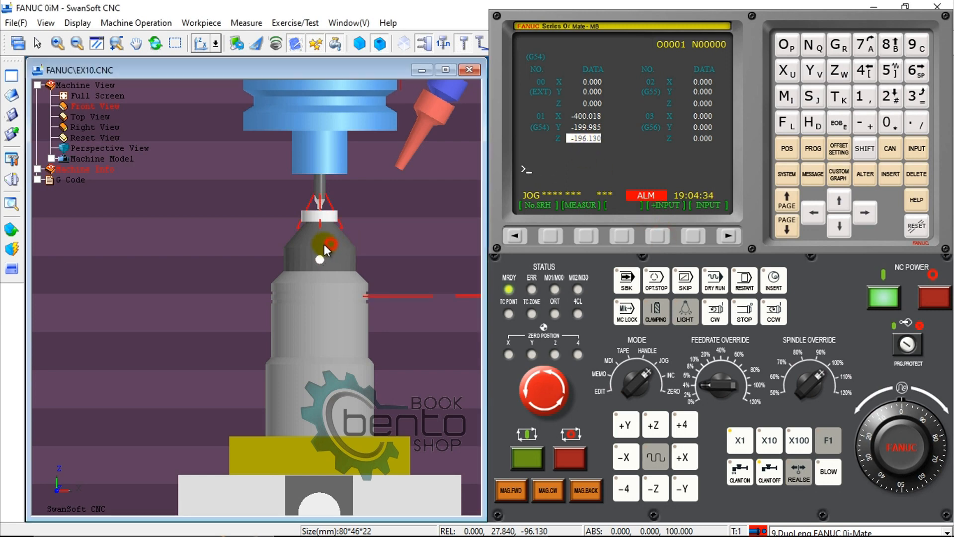
pyautogui.scroll(-3, 324, 244)
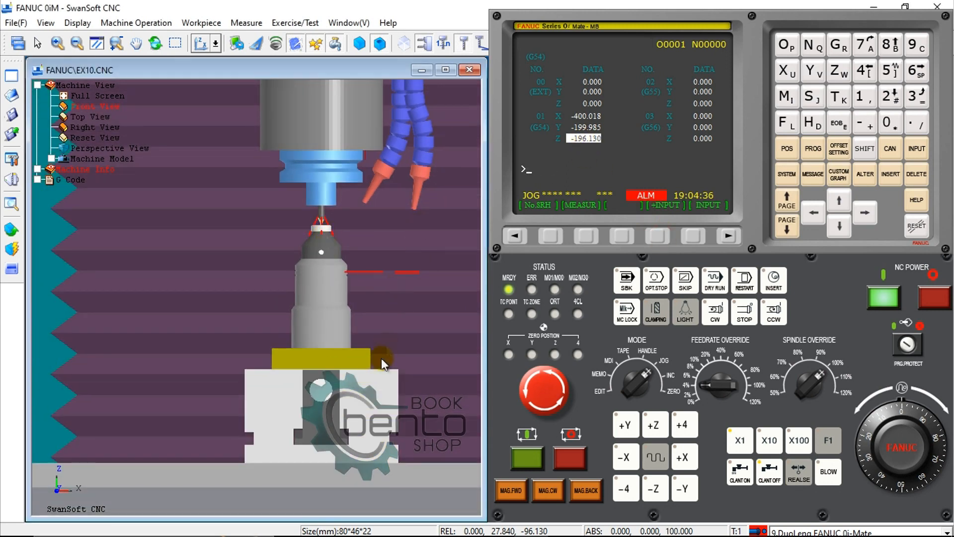
pyautogui.scroll(3, 385, 348)
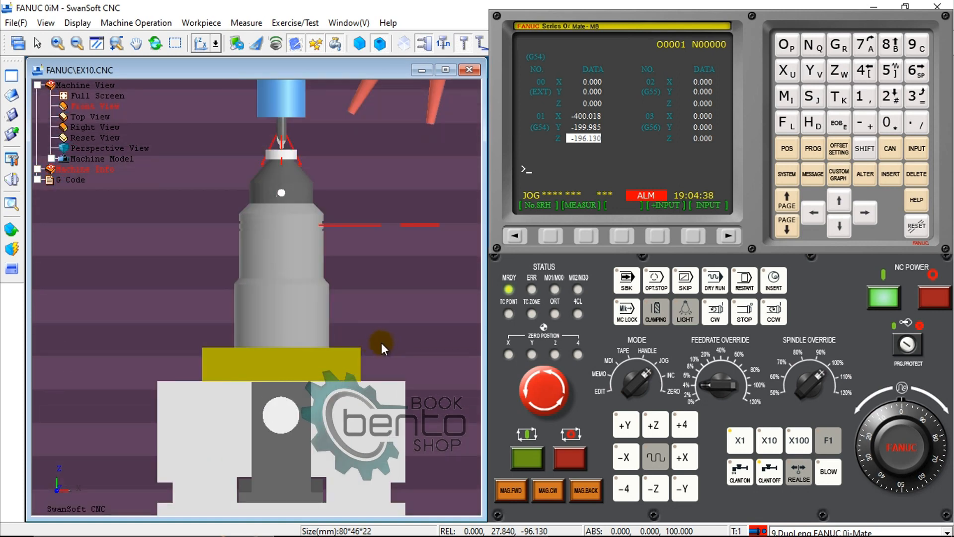
pyautogui.scroll(-2, 317, 255)
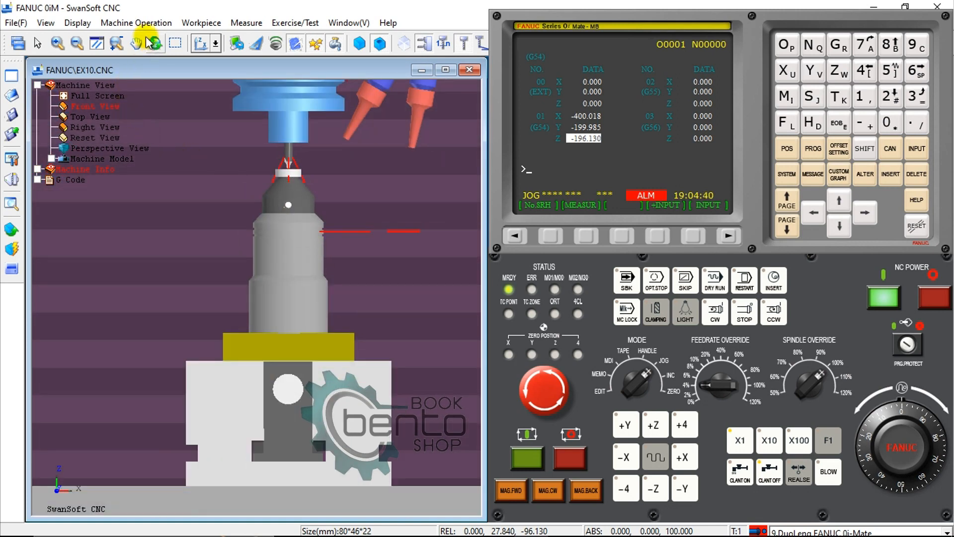
pyautogui.click(666, 393)
pyautogui.click(654, 424)
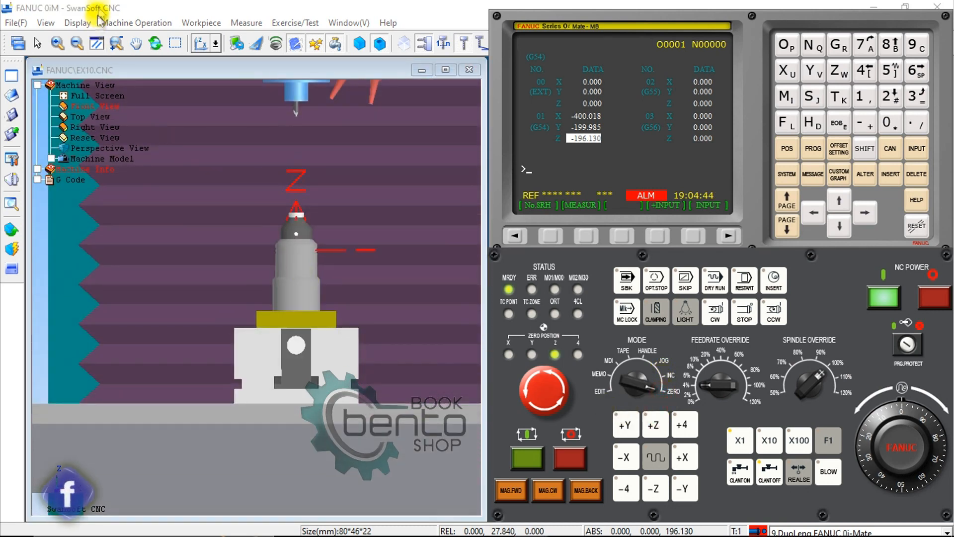
pyautogui.click(101, 22)
pyautogui.click(149, 100)
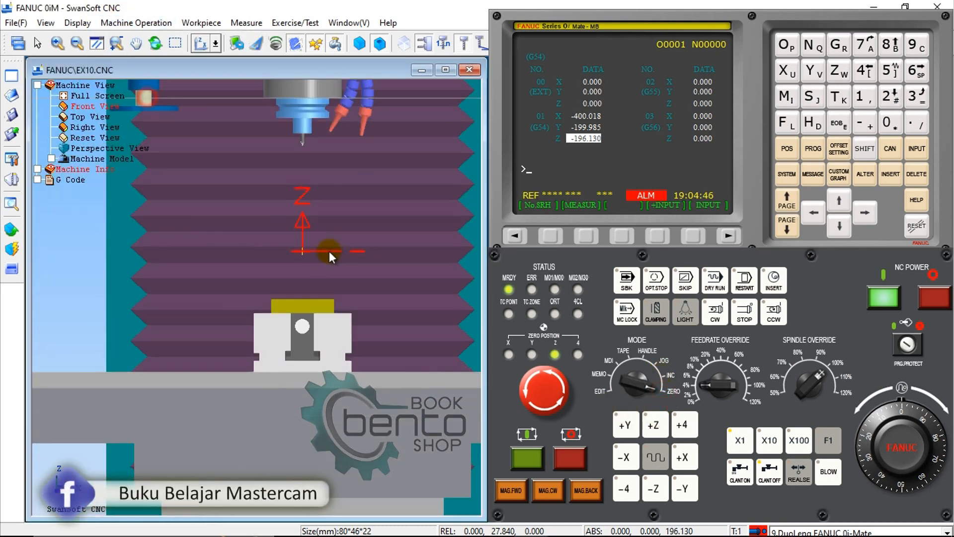
# - Jog the X axis to about 65.3 mm relative at a raised feedrate override, moving the workpiece clear of the tool
pyautogui.click(666, 378)
pyautogui.click(624, 456)
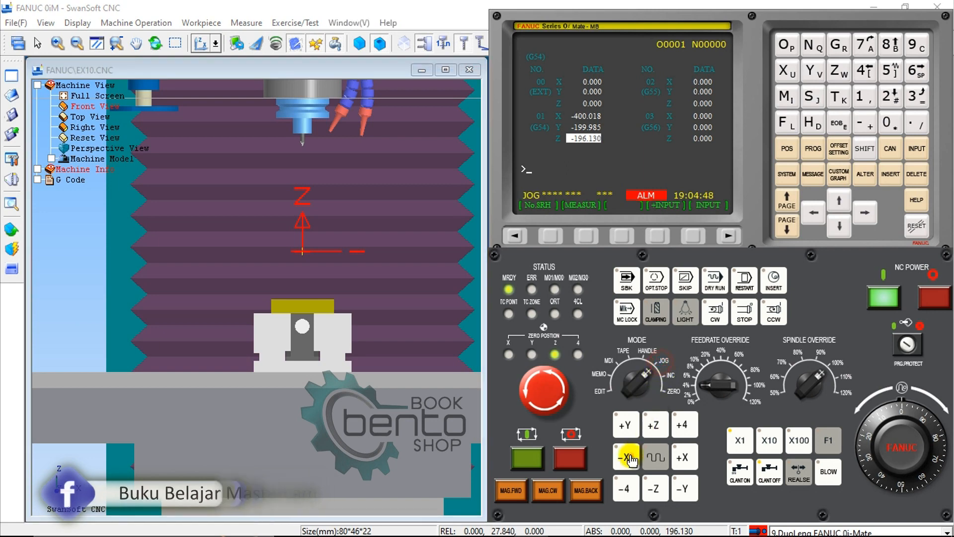
pyautogui.click(720, 383)
pyautogui.click(720, 382)
pyautogui.click(624, 457)
pyautogui.click(734, 382)
pyautogui.click(734, 383)
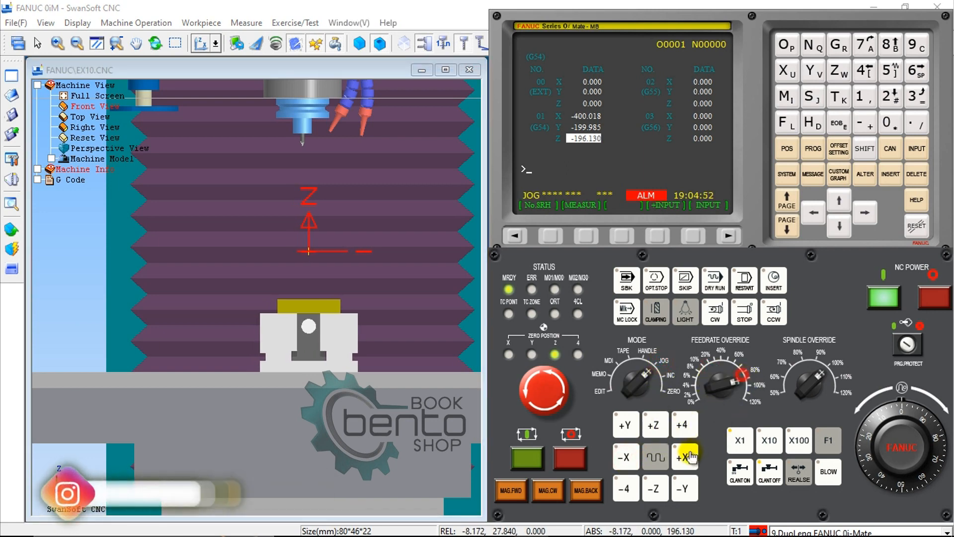
pyautogui.click(685, 456)
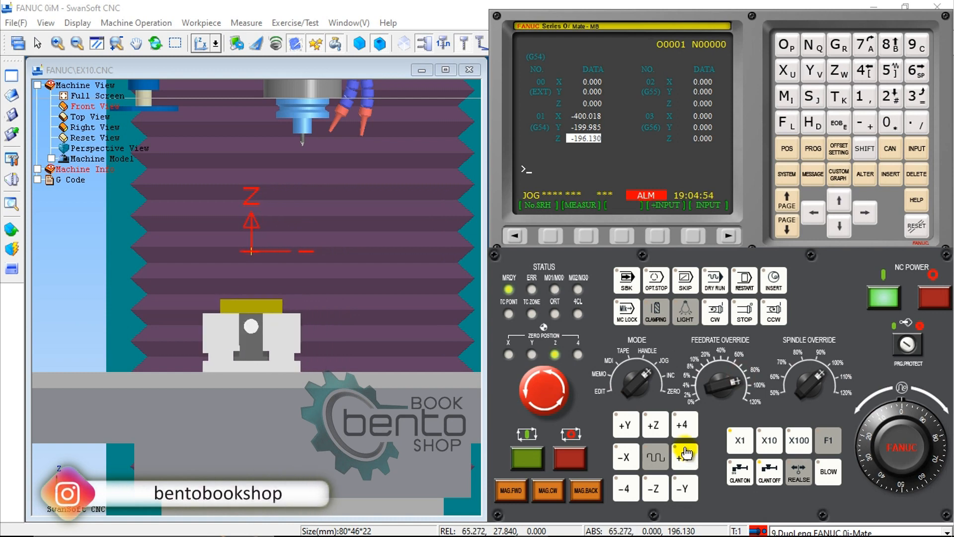
# - In MDI mode, insert the block G90 G54 G1 G43 H1 Z0. F600 and lower the feedrate override for a test run
pyautogui.click(343, 284)
pyautogui.scroll(5, 298, 277)
pyautogui.scroll(-3, 308, 161)
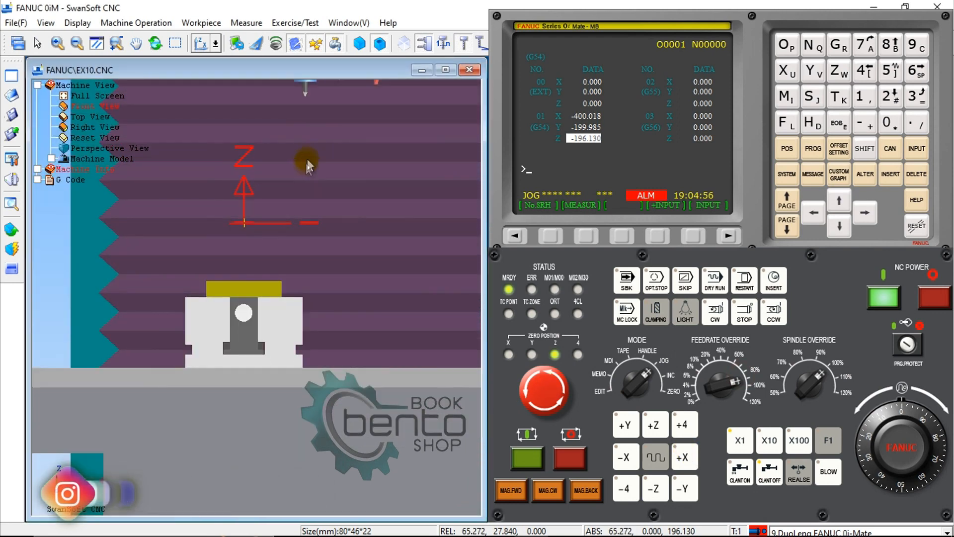
pyautogui.scroll(1, 316, 78)
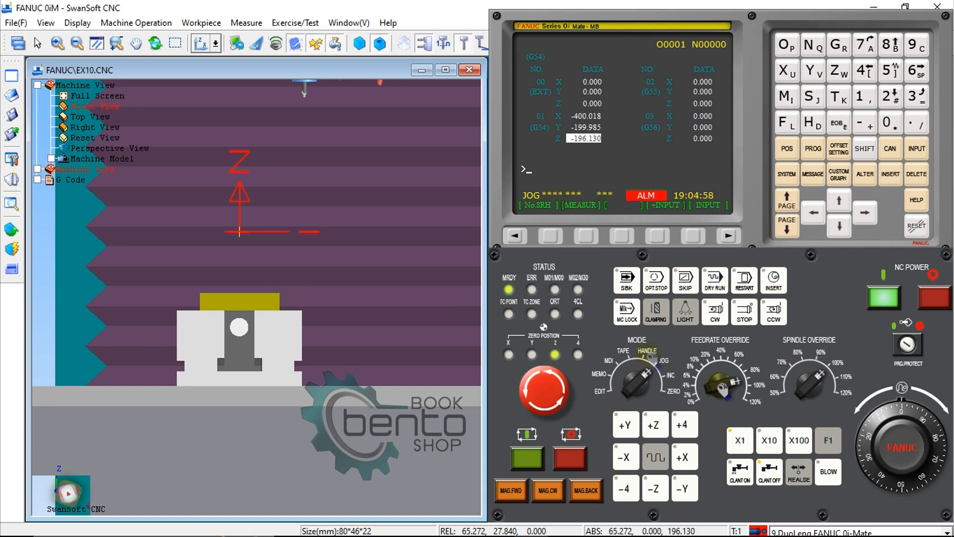
pyautogui.click(609, 367)
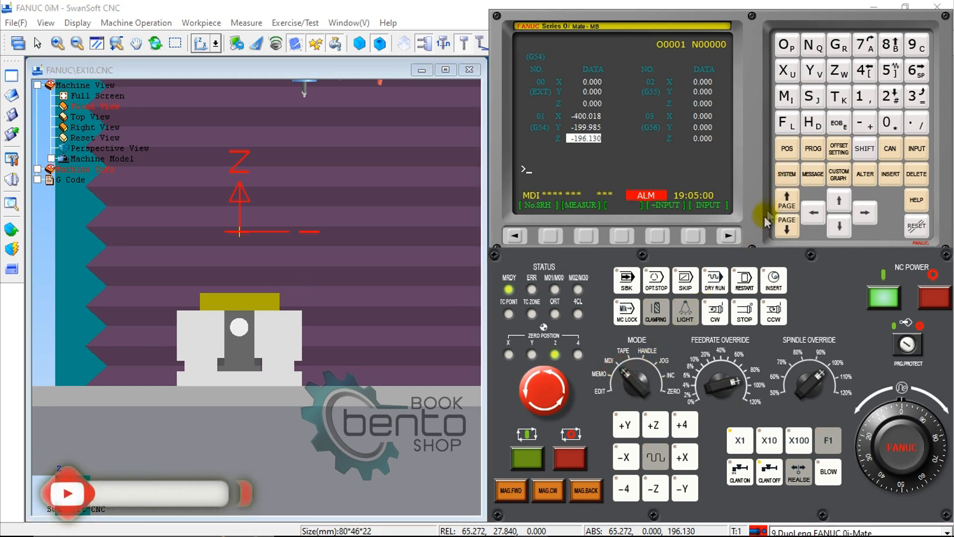
pyautogui.click(813, 147)
pyautogui.click(837, 46)
pyautogui.click(916, 46)
pyautogui.click(887, 121)
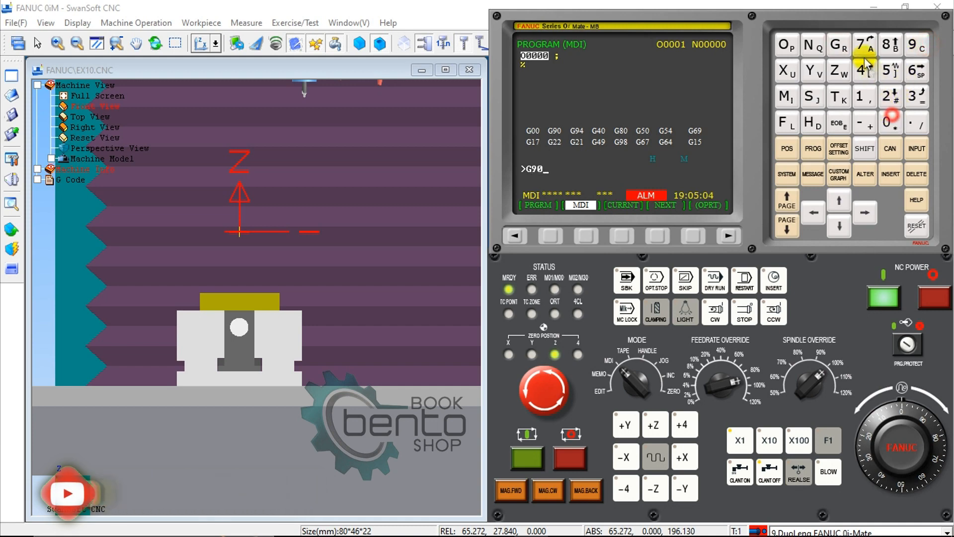
pyautogui.click(838, 46)
pyautogui.click(887, 69)
pyautogui.click(863, 69)
pyautogui.click(838, 46)
pyautogui.click(859, 96)
pyautogui.click(838, 46)
pyautogui.click(864, 70)
pyautogui.click(912, 96)
pyautogui.click(811, 122)
pyautogui.click(860, 97)
pyautogui.click(839, 69)
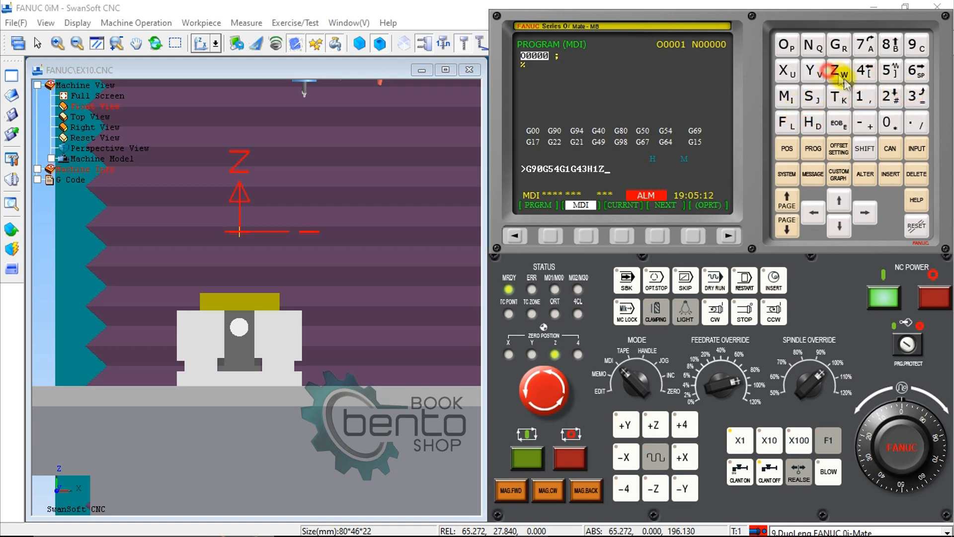
pyautogui.click(890, 122)
pyautogui.click(917, 122)
pyautogui.click(786, 122)
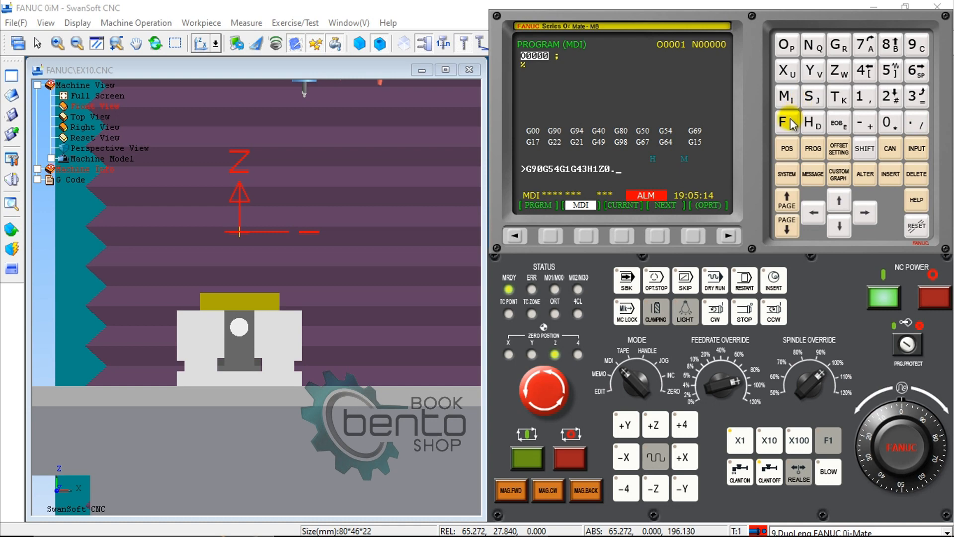
pyautogui.click(916, 70)
pyautogui.click(889, 122)
pyautogui.click(889, 122)
pyautogui.click(889, 175)
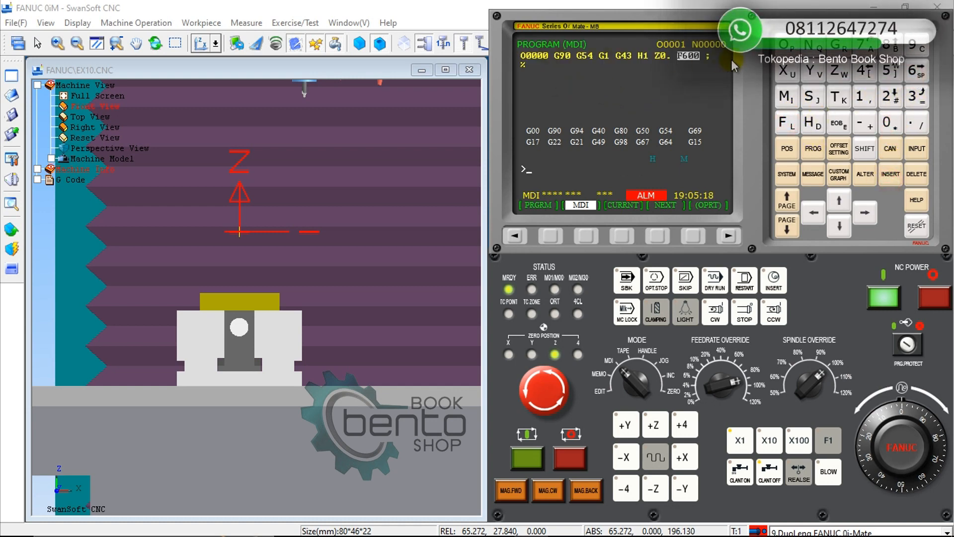
pyautogui.click(693, 383)
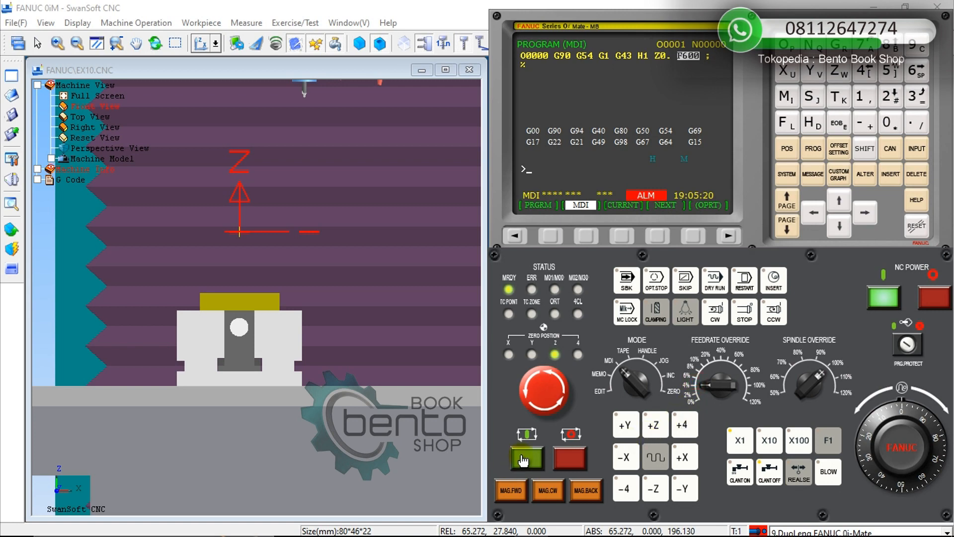
# - Run the inserted MDI block to lower tool 1 to Z0 of G54 beside the workpiece
pyautogui.click(522, 458)
pyautogui.scroll(4, 238, 304)
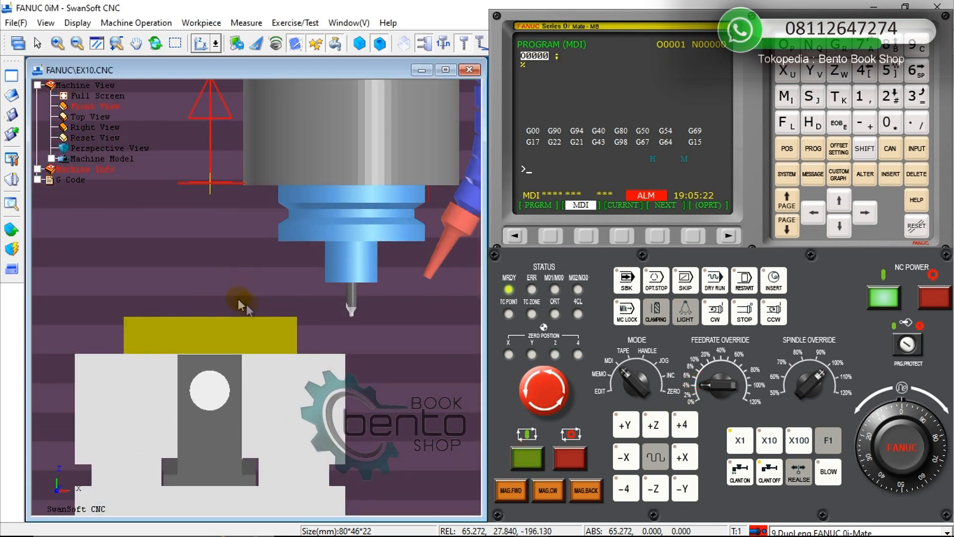
pyautogui.scroll(3, 238, 304)
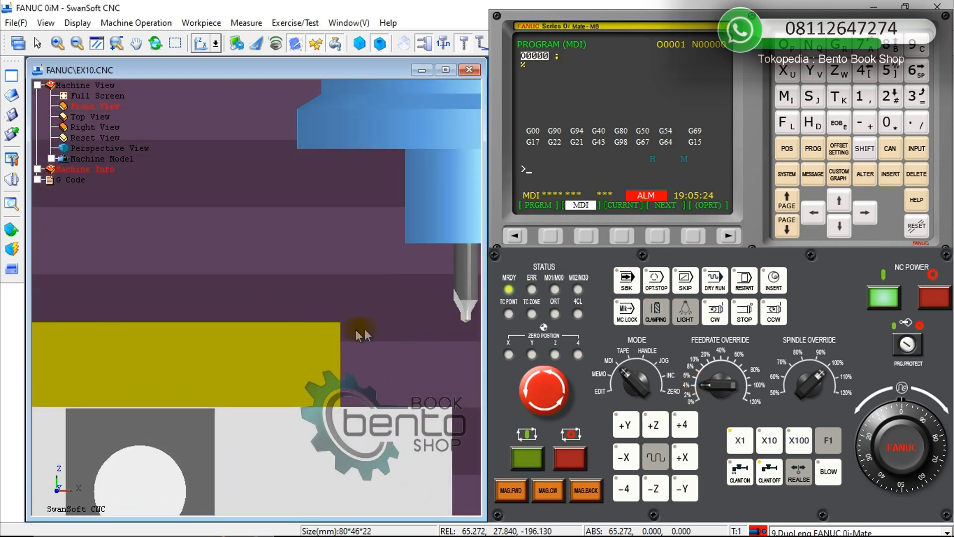
# - Jog the X axis to about 44.4 mm relative at a raised feedrate override and compare the tool tip height with the workpiece's top face
pyautogui.click(655, 369)
pyautogui.click(627, 456)
pyautogui.click(710, 370)
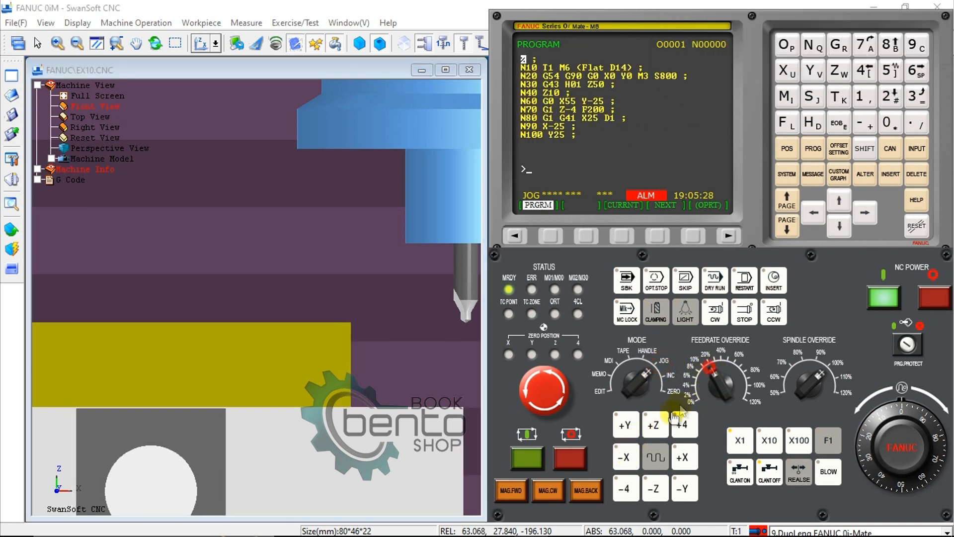
pyautogui.click(629, 458)
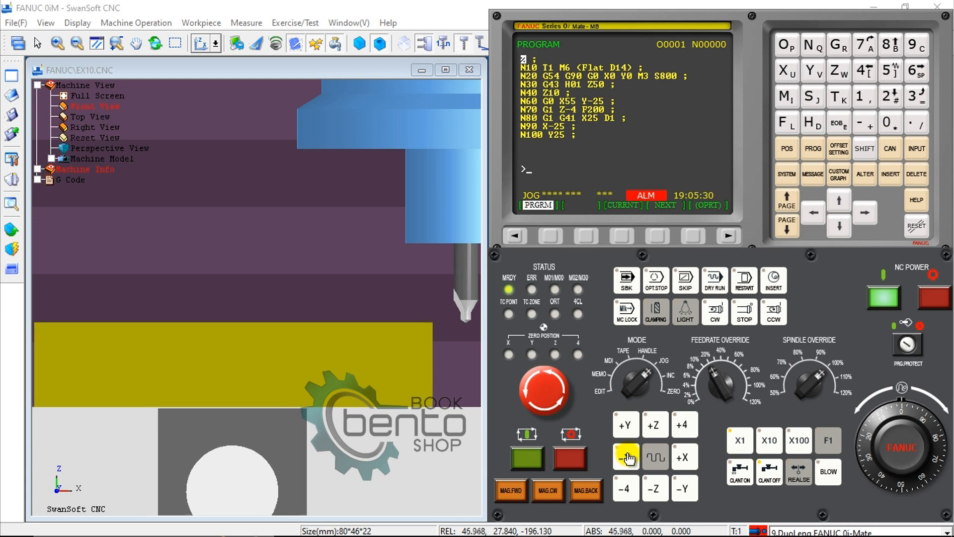
pyautogui.scroll(-3, 296, 311)
pyautogui.scroll(3, 424, 304)
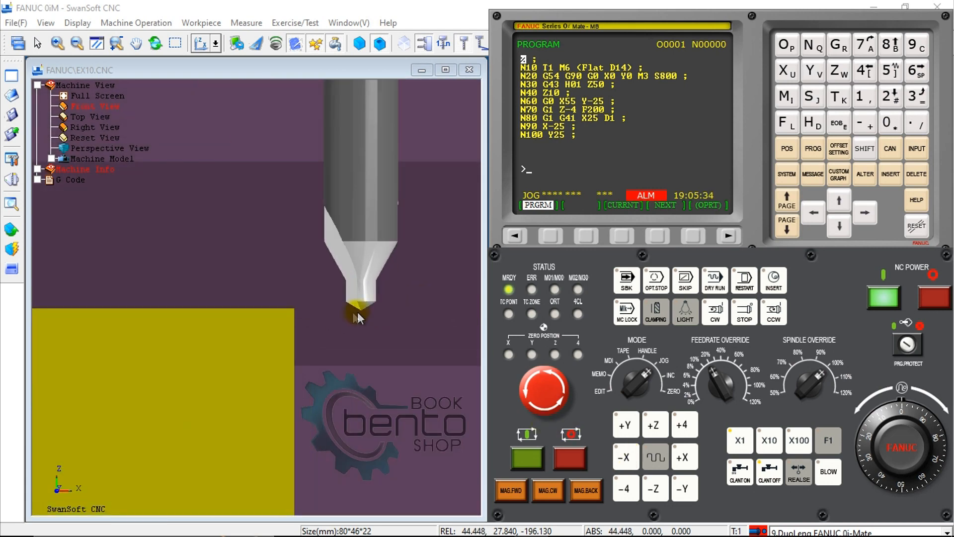
pyautogui.scroll(-5, 353, 317)
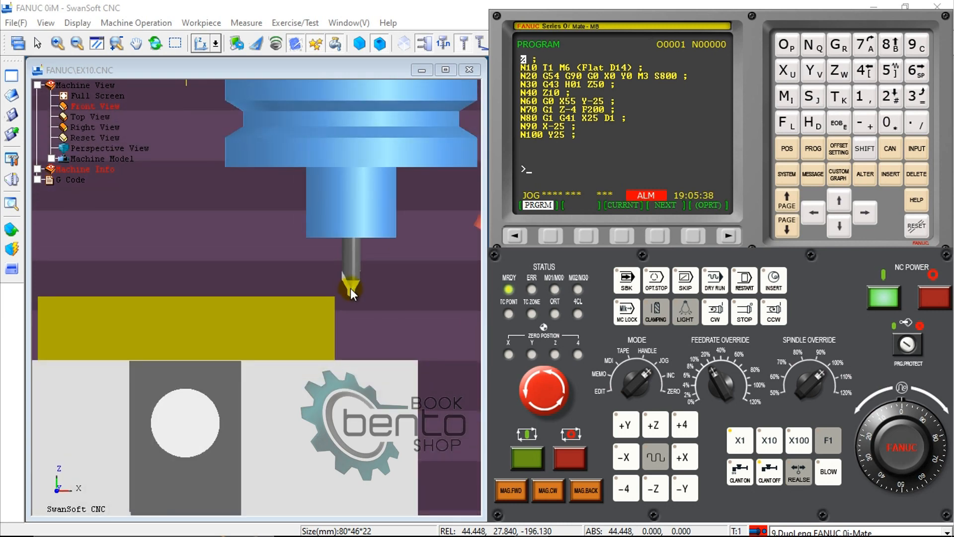
pyautogui.scroll(-4, 350, 287)
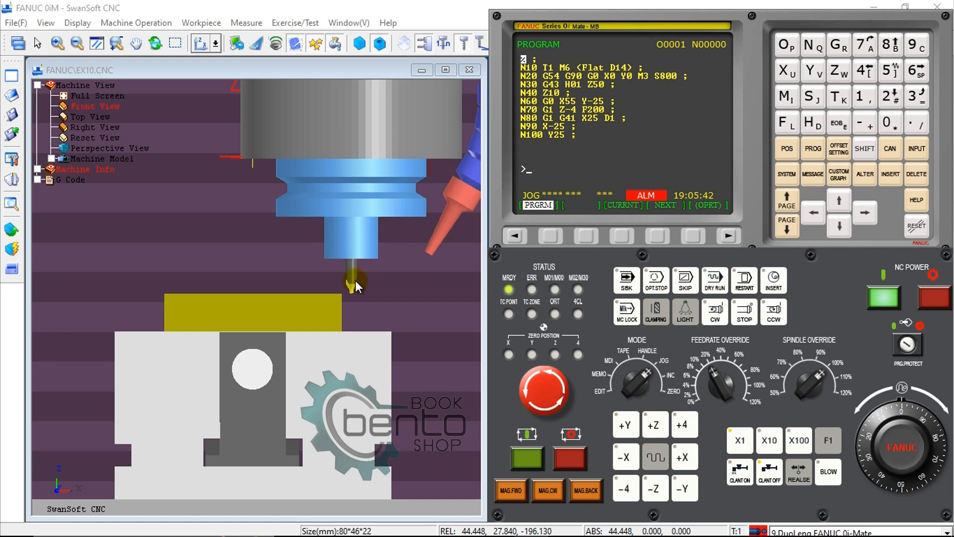
pyautogui.scroll(3, 355, 290)
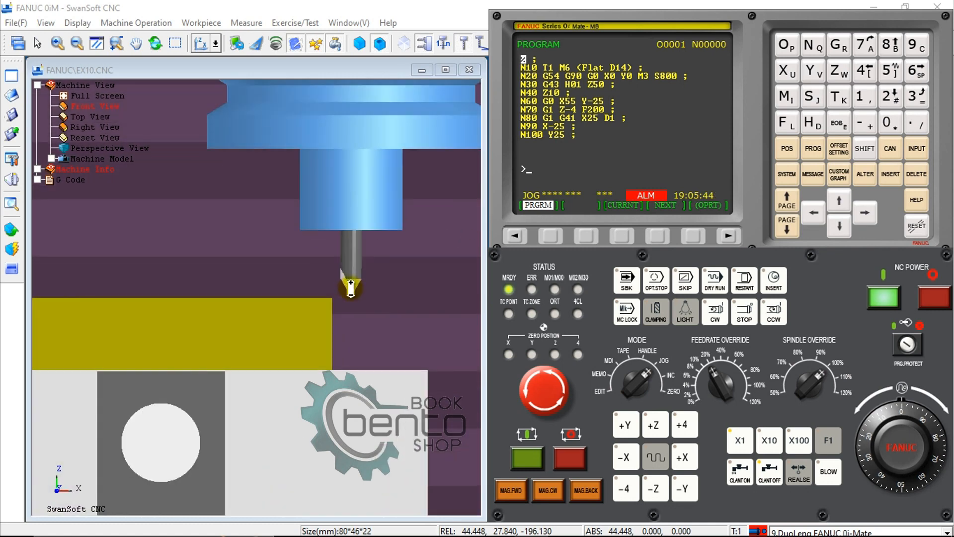
pyautogui.moveTo(359, 289); pyautogui.dragTo(343, 318)
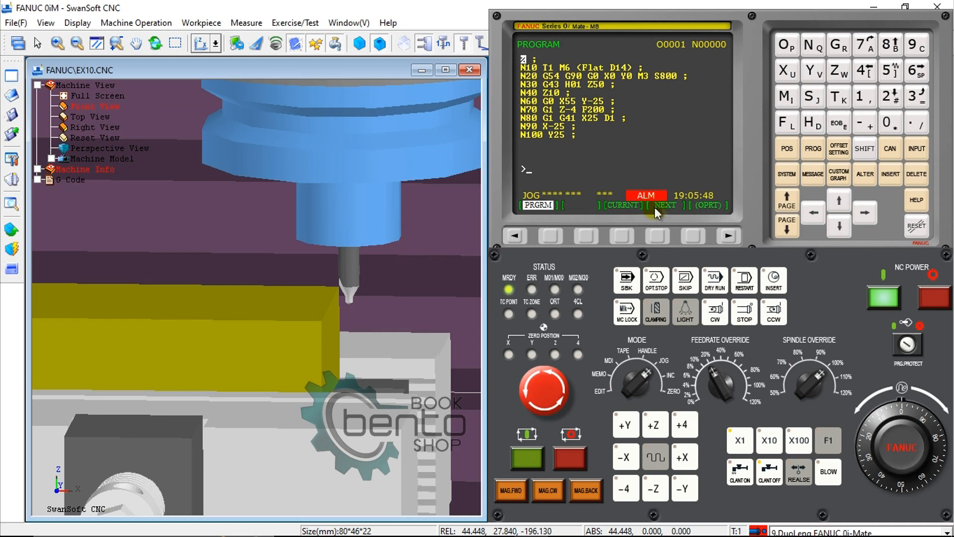
# - Show the relative position display and zero the relative Z coordinate at the reference tool's current height
pyautogui.click(786, 148)
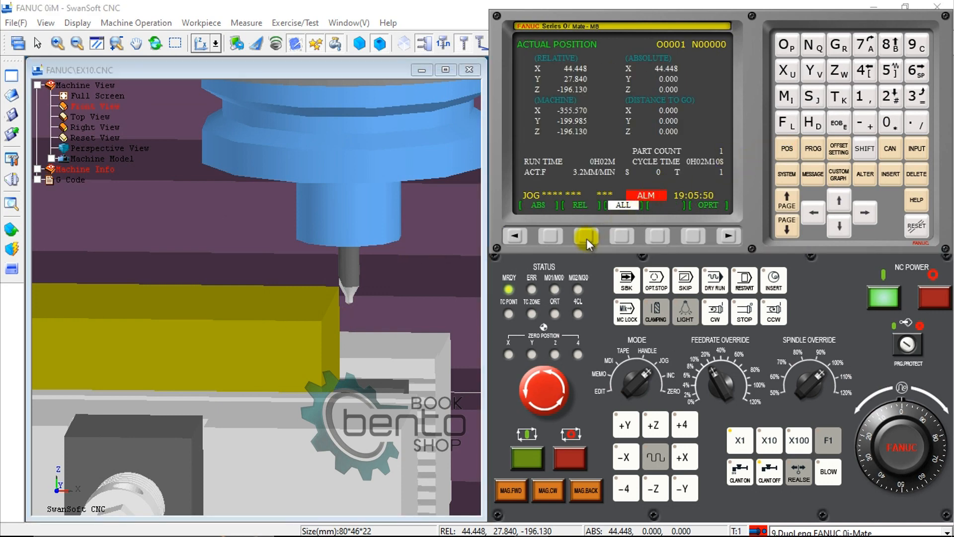
pyautogui.click(585, 237)
pyautogui.click(836, 71)
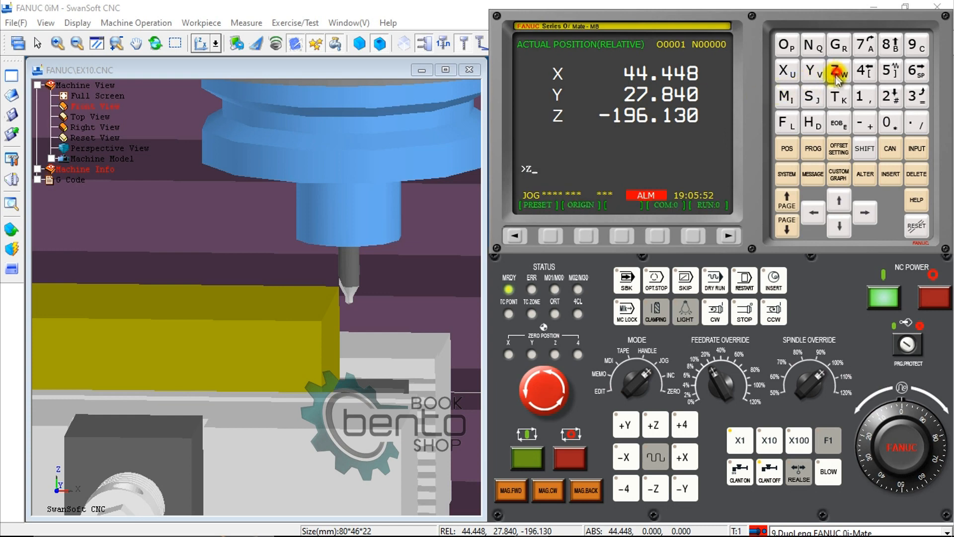
pyautogui.click(583, 236)
pyautogui.moveTo(405, 290); pyautogui.dragTo(377, 303)
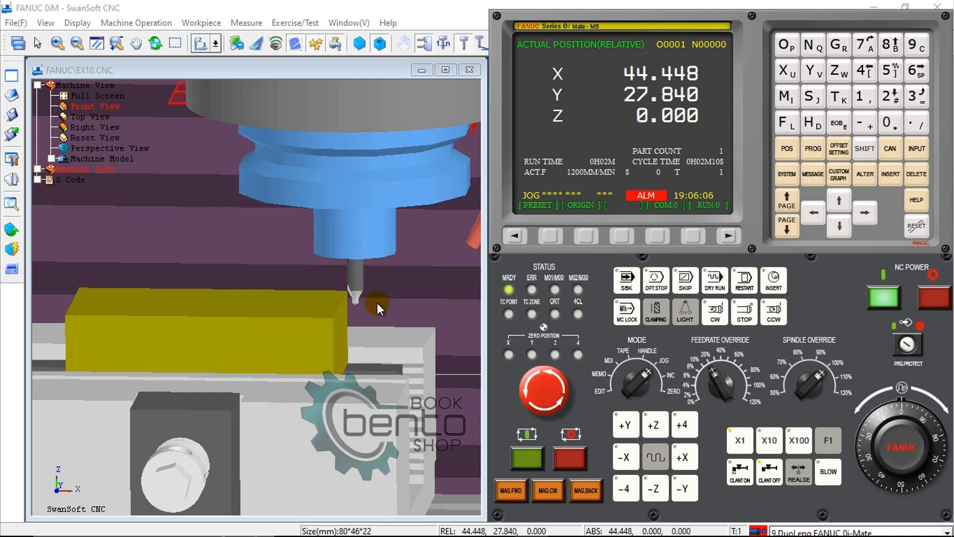
# - Return the Z axis to its zero position, raising tool 1 clear of the workpiece
pyautogui.click(672, 391)
pyautogui.click(655, 425)
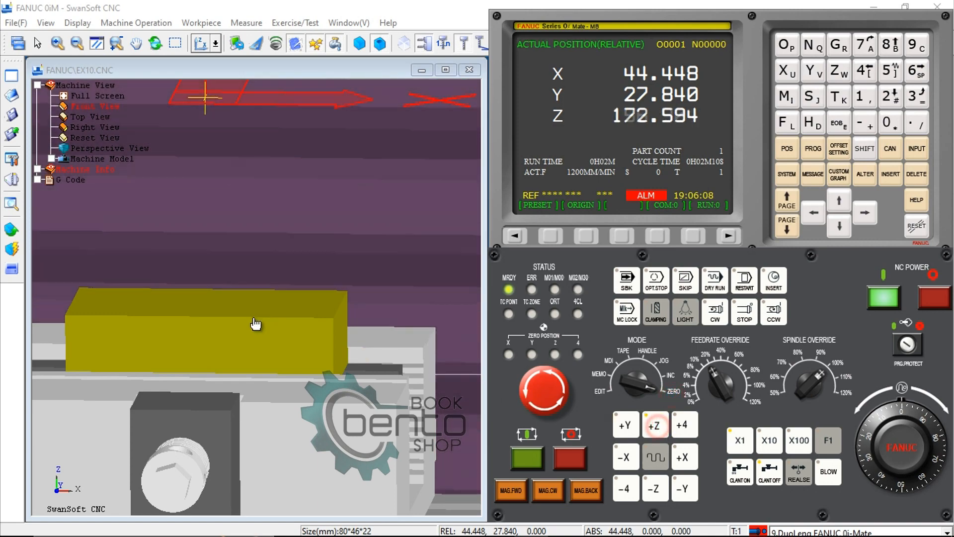
pyautogui.scroll(-10, 255, 322)
pyautogui.moveTo(315, 250); pyautogui.dragTo(343, 268, button='middle')
# - In MDI mode, insert the block M6 T2 and run it to load tool 2 into the spindle
pyautogui.click(614, 364)
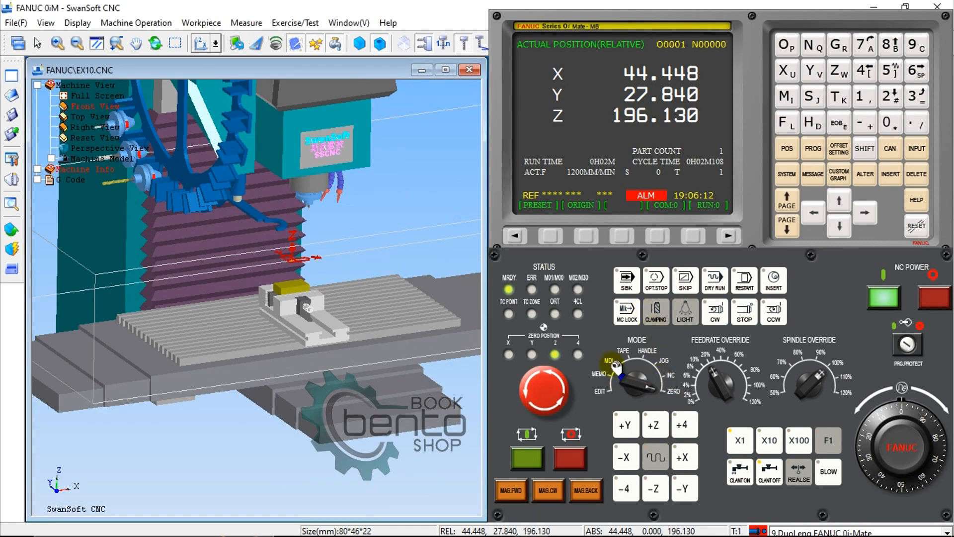
pyautogui.click(813, 148)
pyautogui.click(586, 236)
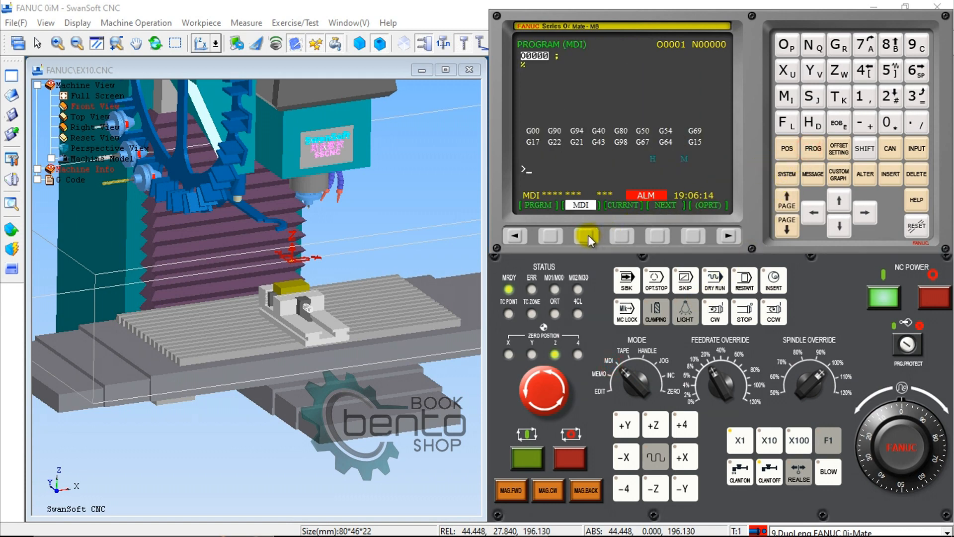
pyautogui.click(786, 97)
pyautogui.click(914, 71)
pyautogui.click(837, 106)
pyautogui.click(890, 96)
pyautogui.click(890, 174)
pyautogui.click(526, 457)
pyautogui.moveTo(323, 242); pyautogui.dragTo(230, 289, button='middle')
pyautogui.scroll(4, 318, 263)
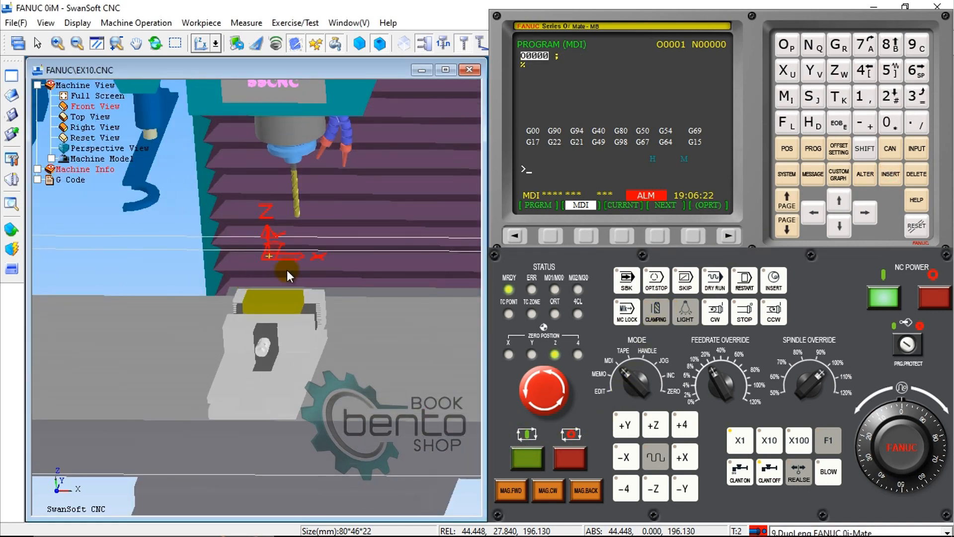
pyautogui.scroll(3, 287, 270)
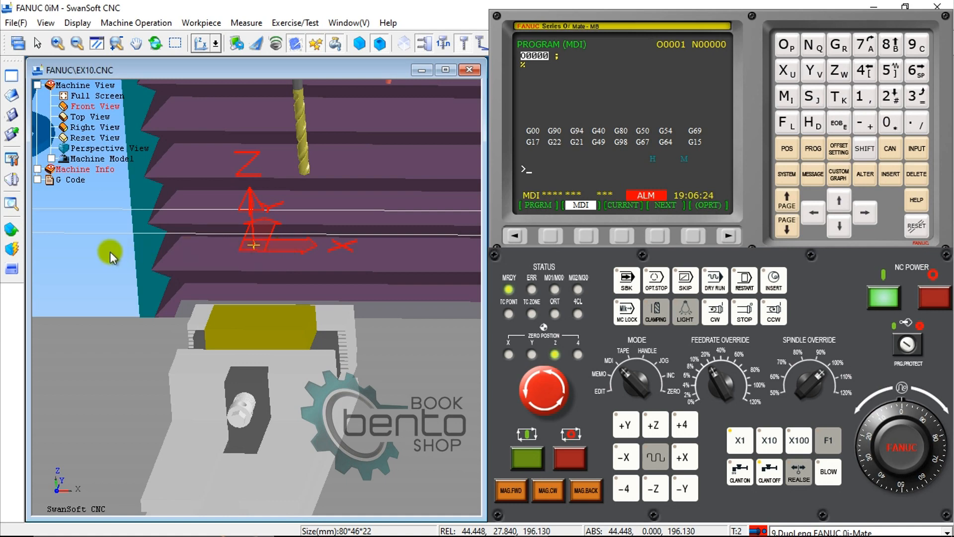
# - Use Rapid Position to move tool 2 to the centre of the workpiece's top face
pyautogui.click(11, 229)
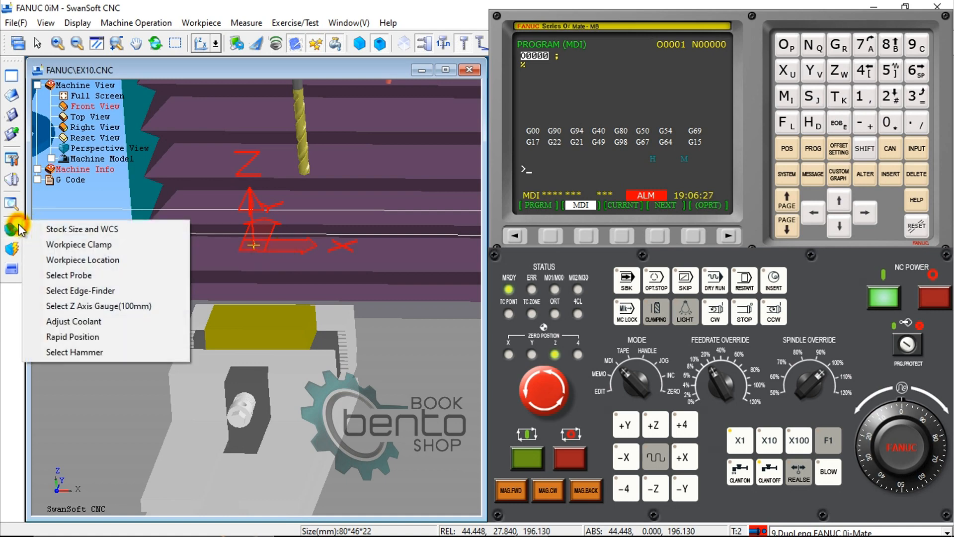
pyautogui.click(75, 341)
pyautogui.click(483, 232)
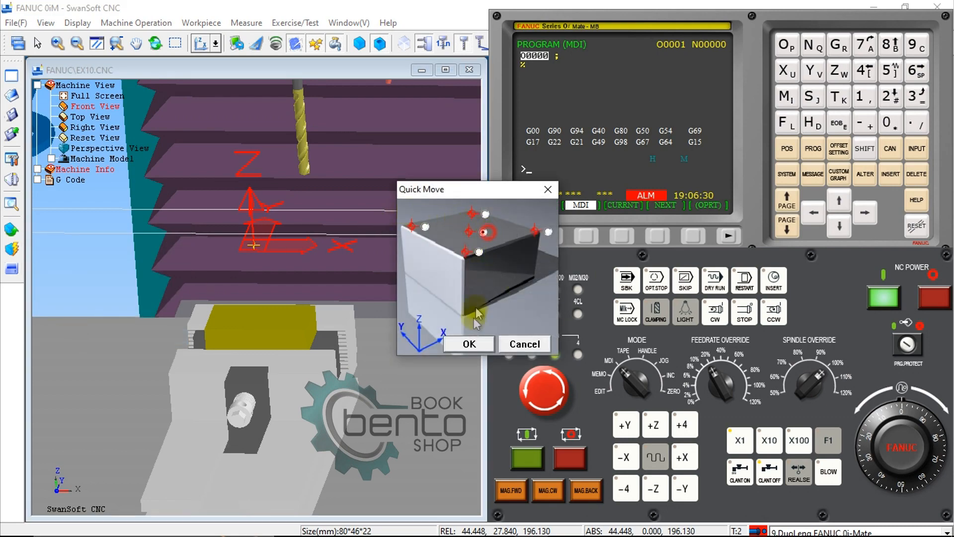
pyautogui.click(470, 344)
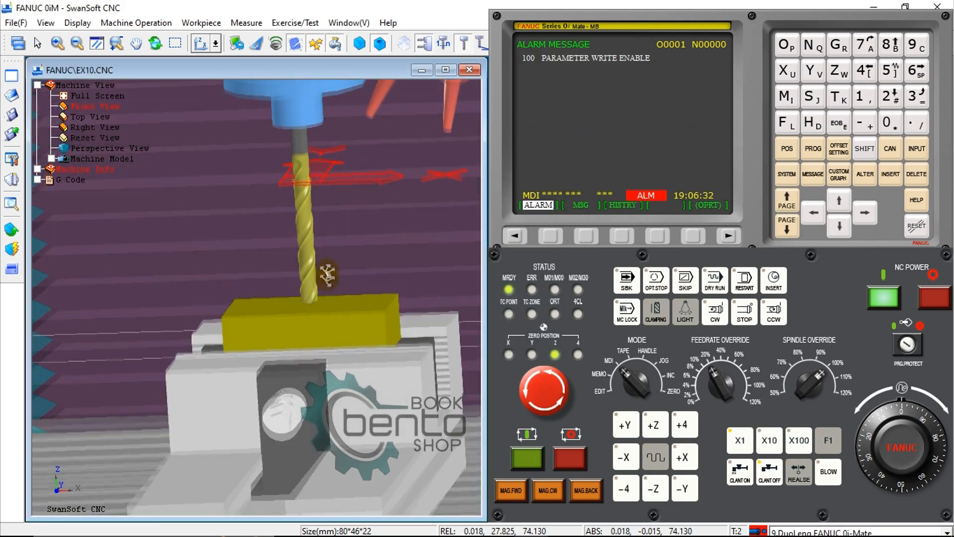
pyautogui.moveTo(322, 286); pyautogui.dragTo(326, 315)
pyautogui.scroll(3, 317, 309)
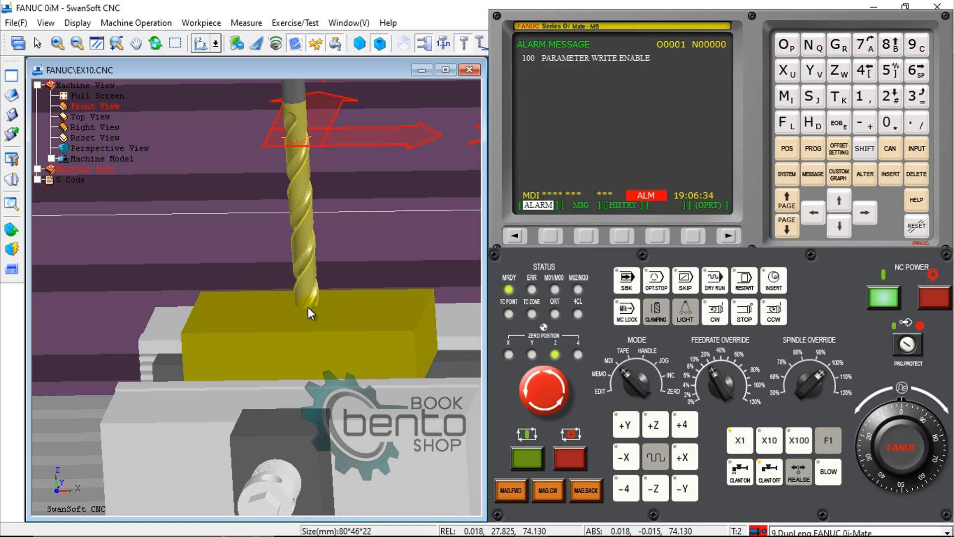
# - Select GEOM(H) of offset 002 in the tool offset table and check tool 2's relative Z position
pyautogui.click(796, 155)
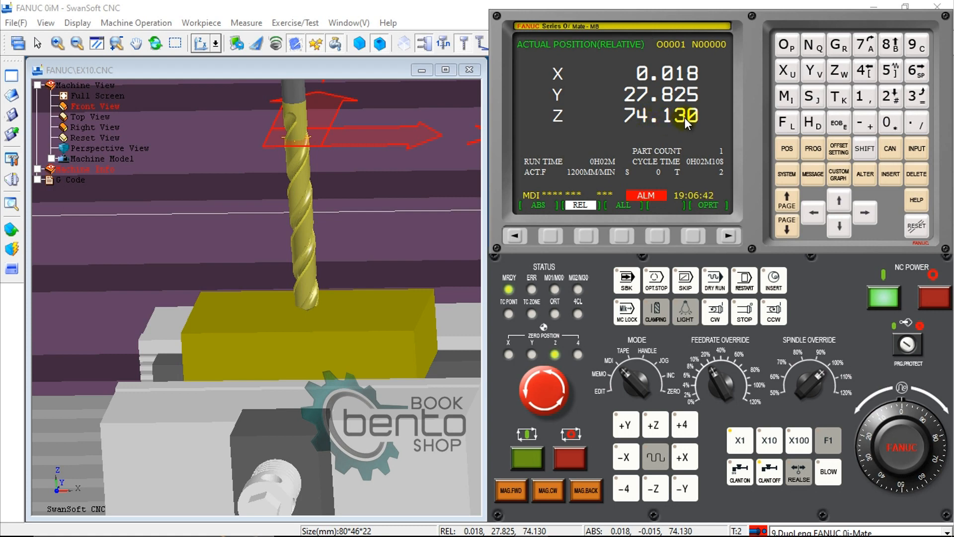
pyautogui.click(839, 148)
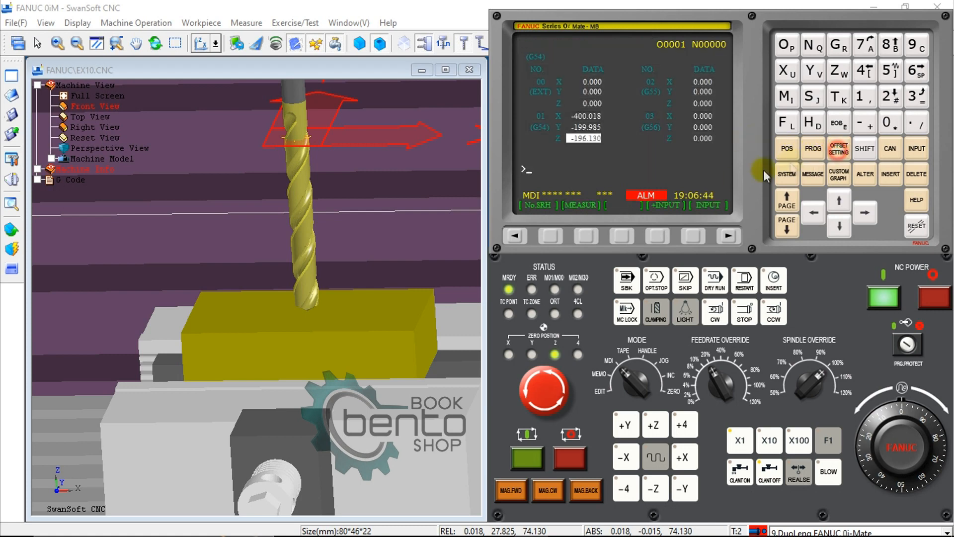
pyautogui.click(520, 234)
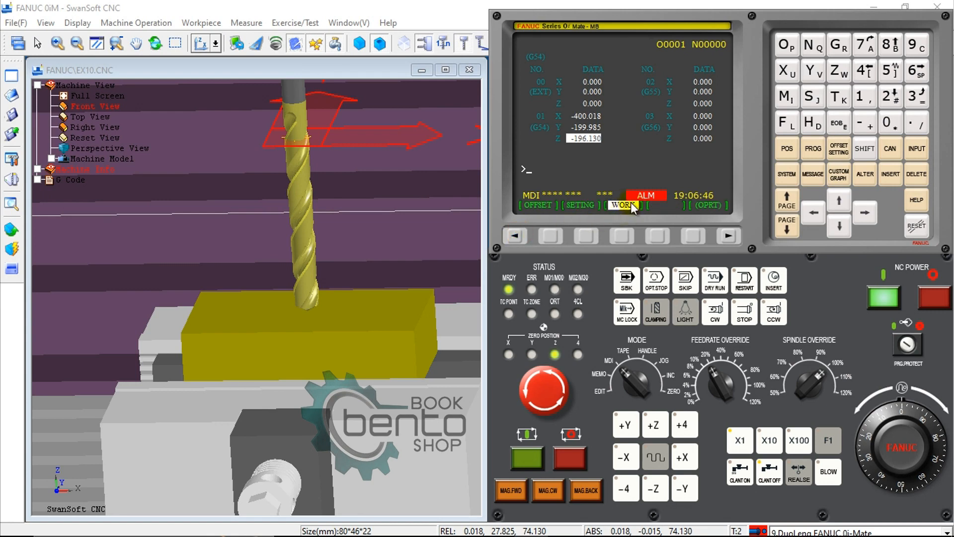
pyautogui.click(555, 237)
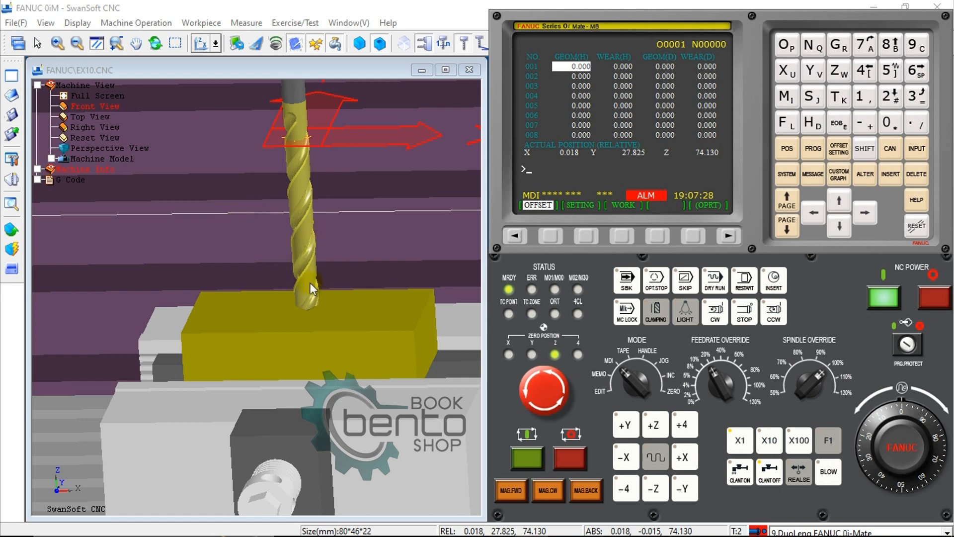
pyautogui.click(840, 226)
pyautogui.click(787, 148)
pyautogui.click(586, 234)
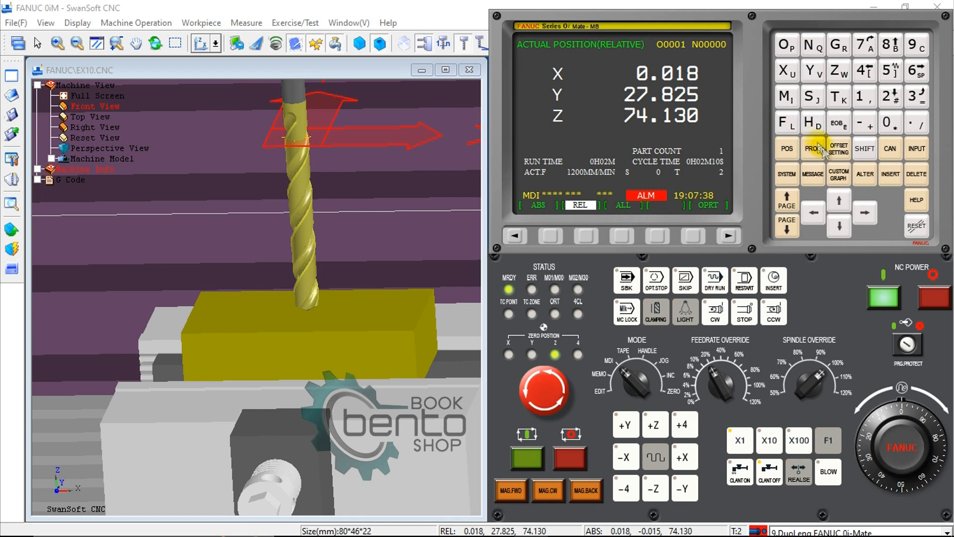
# - Set GEOM(H) of tool offset 002 to 74.13
pyautogui.click(838, 148)
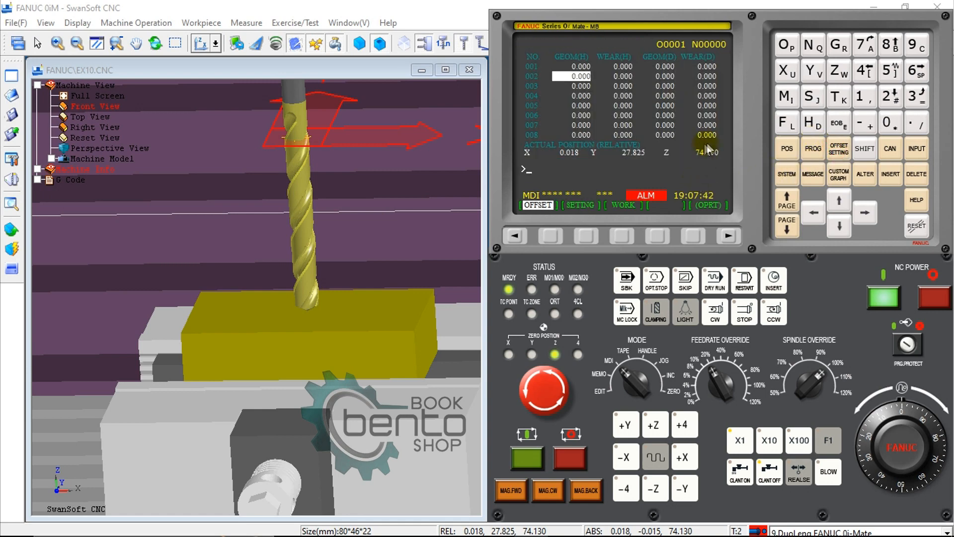
pyautogui.click(872, 55)
pyautogui.click(869, 70)
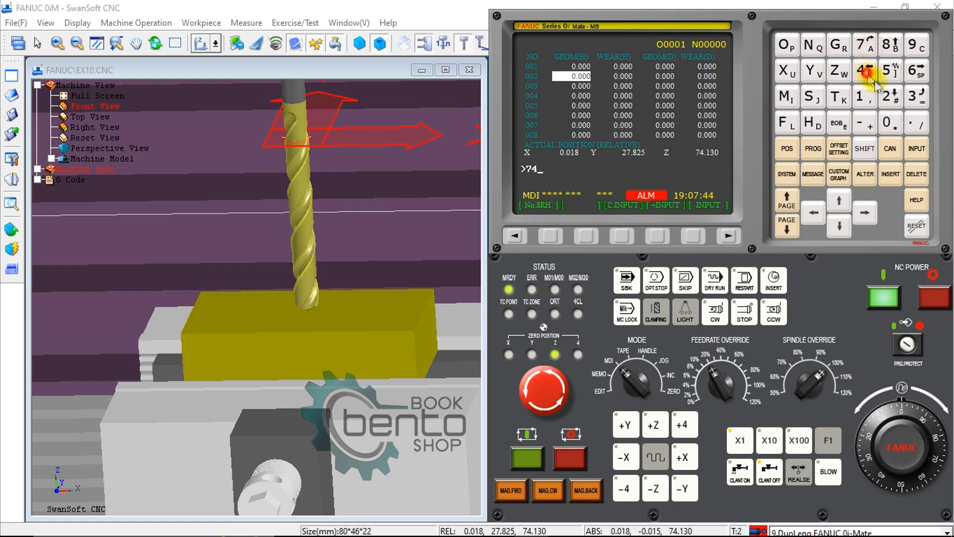
pyautogui.click(920, 124)
pyautogui.click(860, 96)
pyautogui.click(913, 95)
pyautogui.click(916, 147)
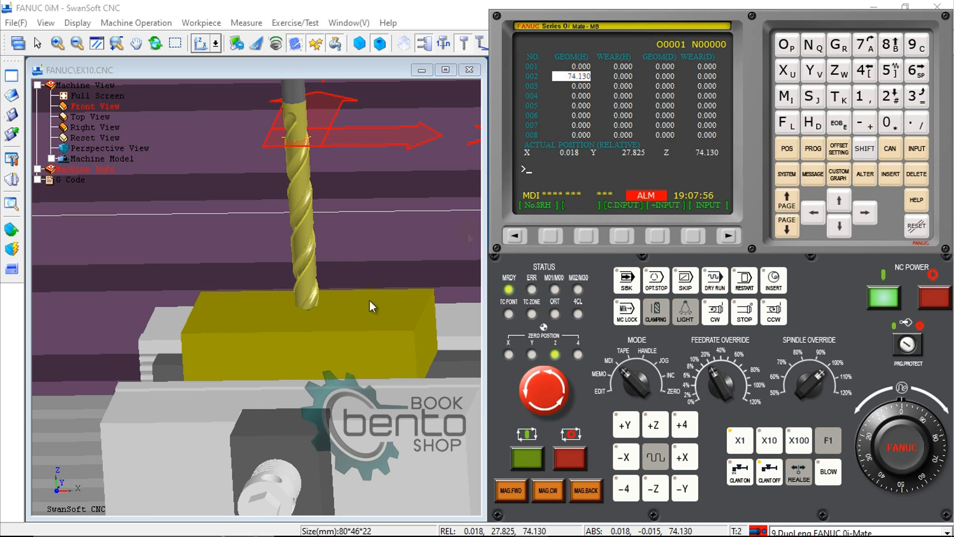
# - Return the Z axis to its zero position, lifting tool 2 off the workpiece
pyautogui.click(297, 313)
pyautogui.scroll(-5, 287, 307)
pyautogui.click(673, 389)
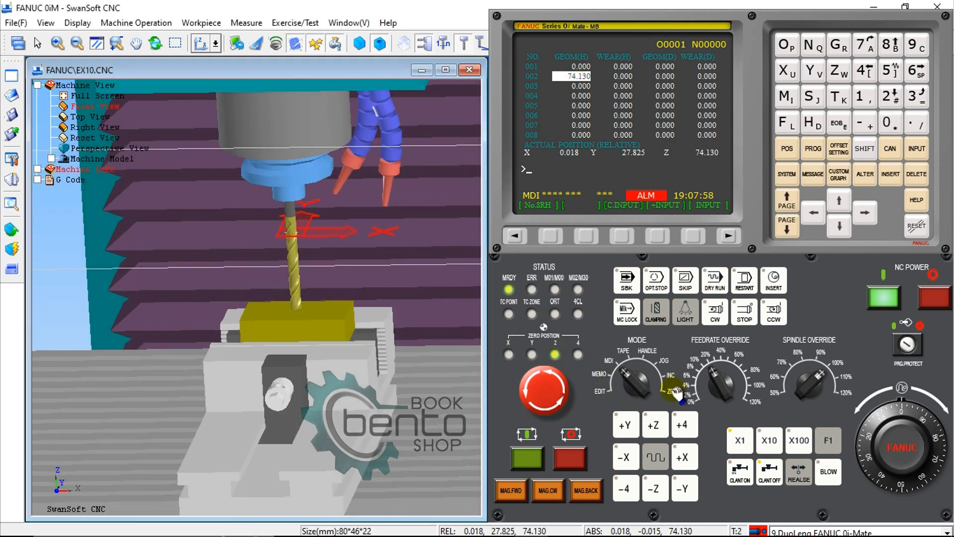
pyautogui.click(654, 424)
pyautogui.scroll(-5, 328, 297)
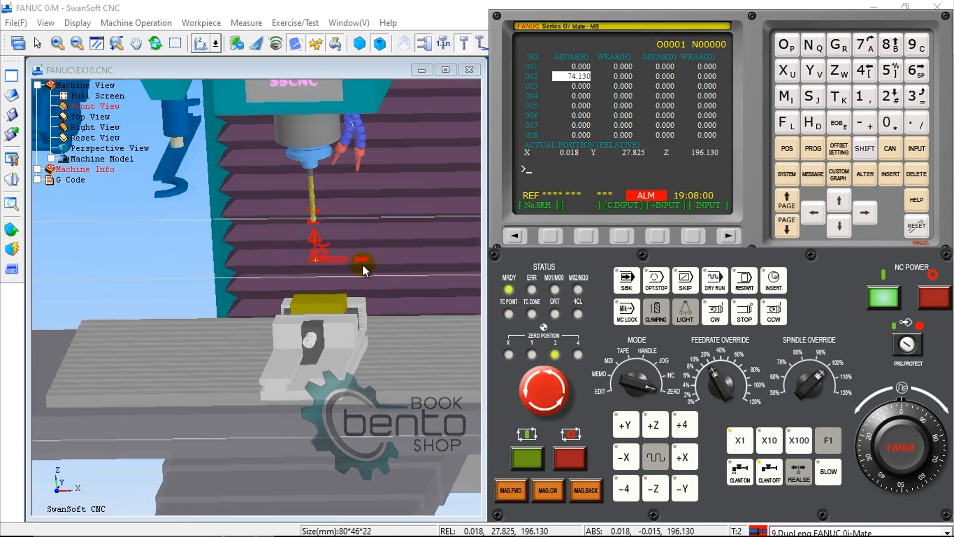
# - In MDI mode, insert the block M6 T3 and run it to load tool 3 into the spindle
pyautogui.click(613, 362)
pyautogui.click(813, 148)
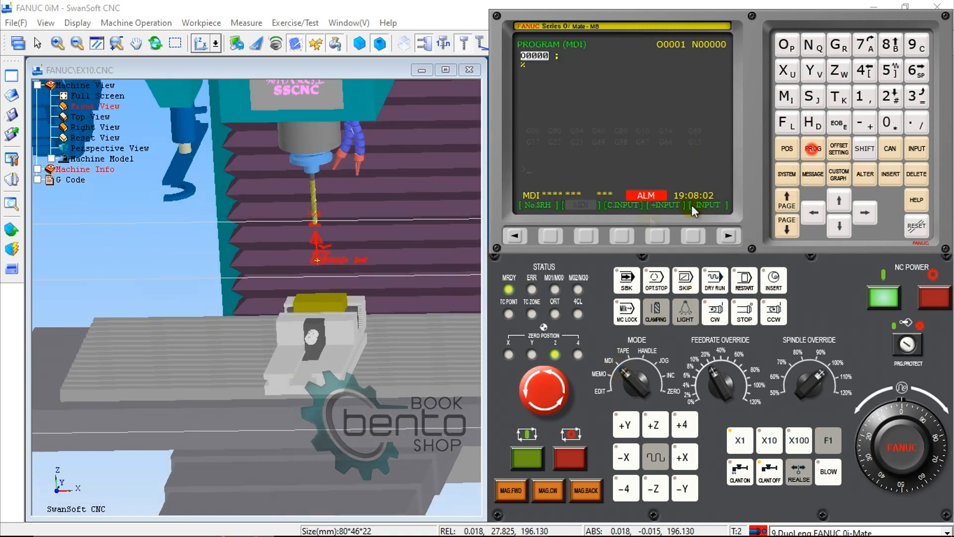
pyautogui.click(784, 97)
pyautogui.click(915, 70)
pyautogui.click(839, 97)
pyautogui.click(913, 97)
pyautogui.click(890, 174)
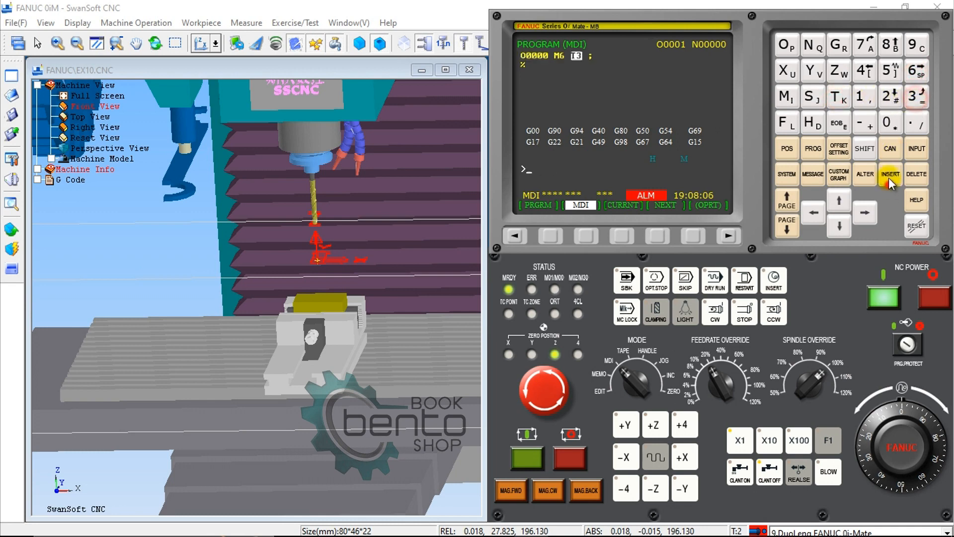
pyautogui.click(537, 451)
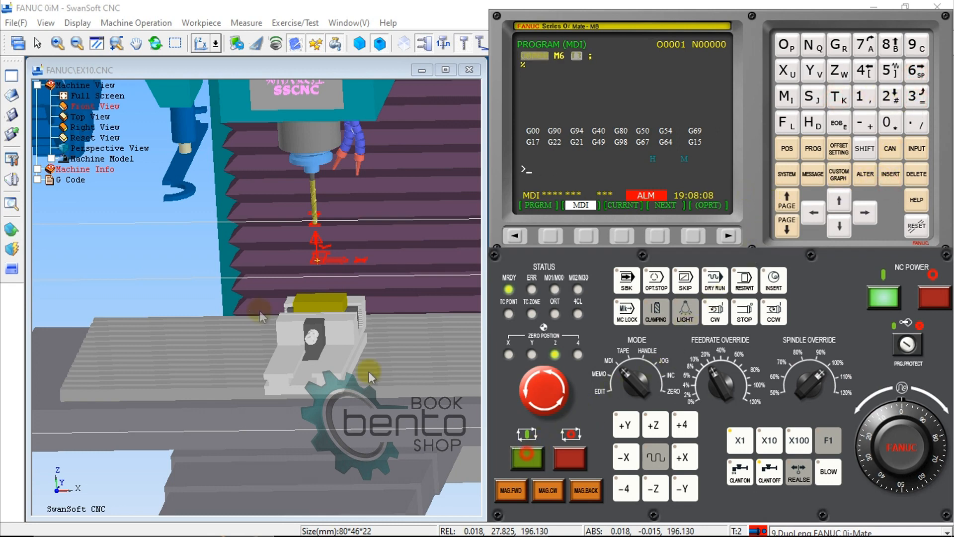
# - Rapid-position tool 3 to the centre of the workpiece's top face and display its relative position
pyautogui.click(12, 229)
pyautogui.click(93, 337)
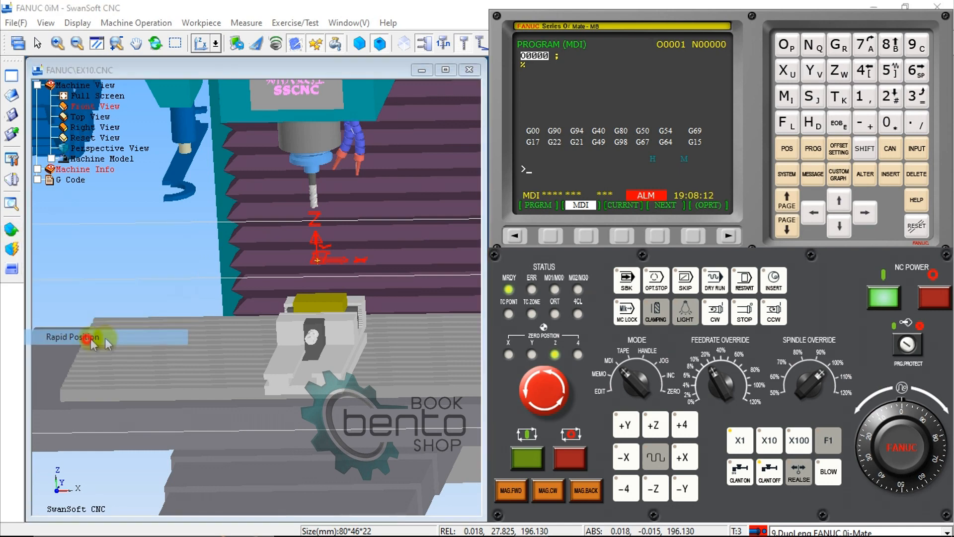
pyautogui.click(485, 251)
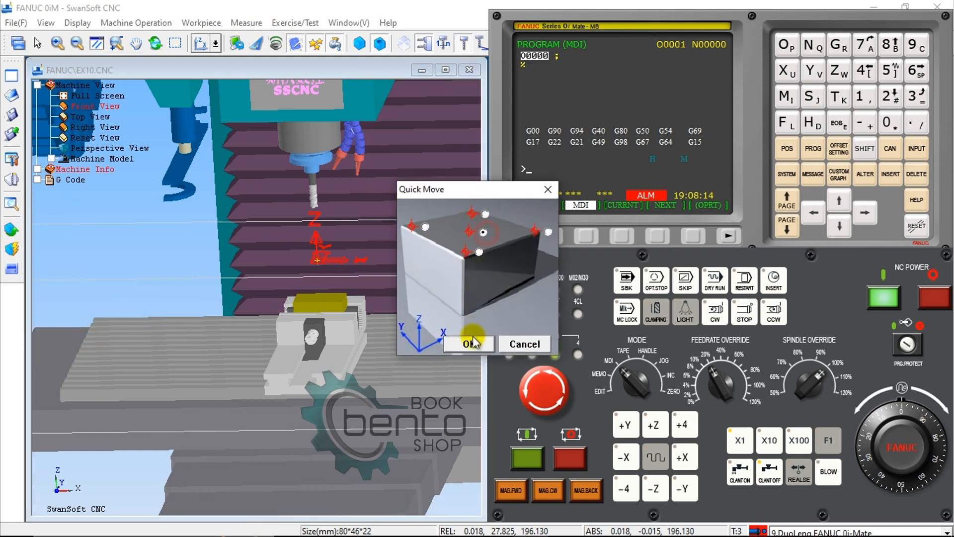
pyautogui.click(469, 344)
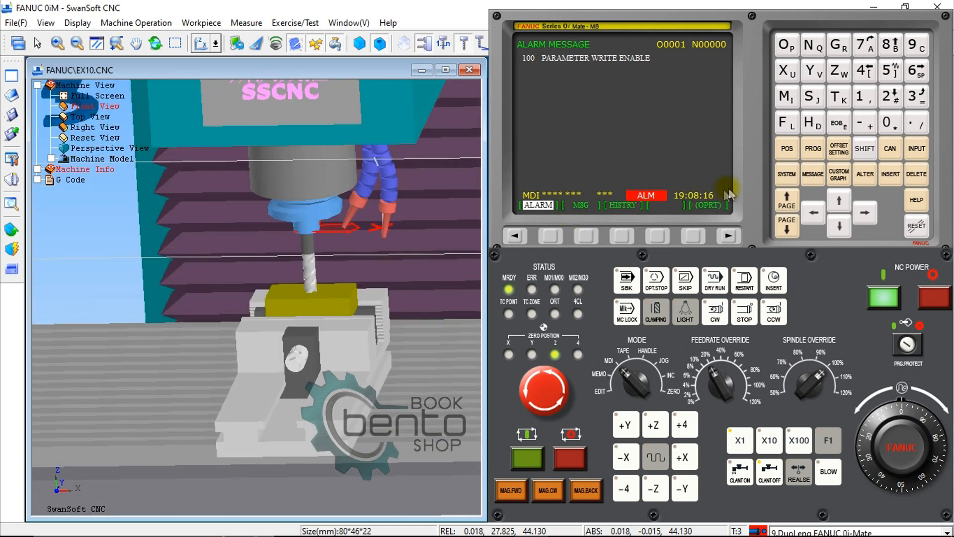
pyautogui.click(787, 148)
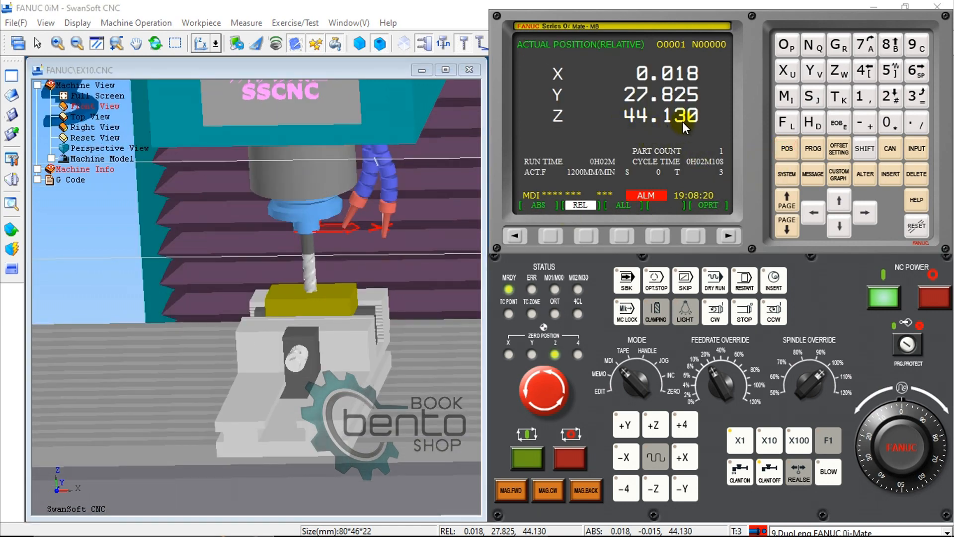
# - Set GEOM(H) of tool offset 003 to 44.13
pyautogui.click(840, 149)
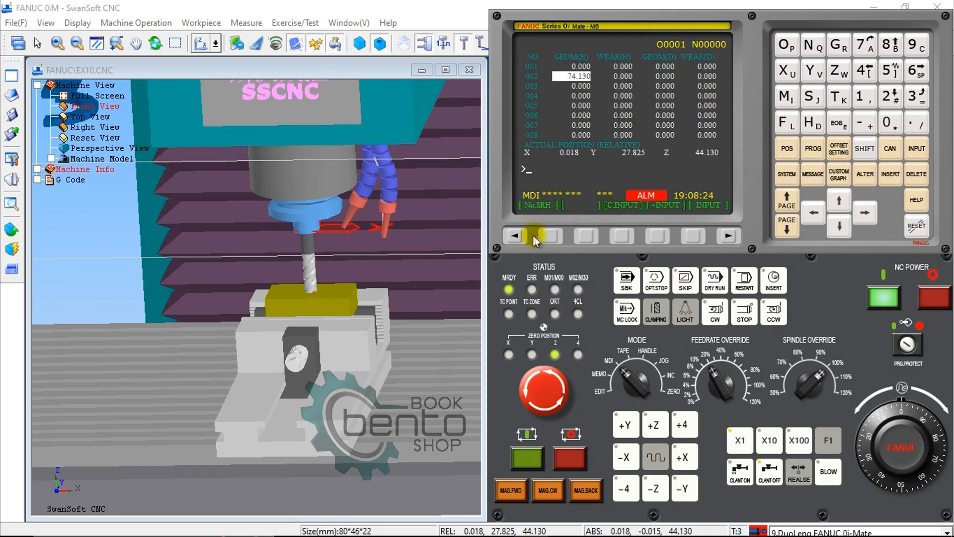
pyautogui.click(839, 226)
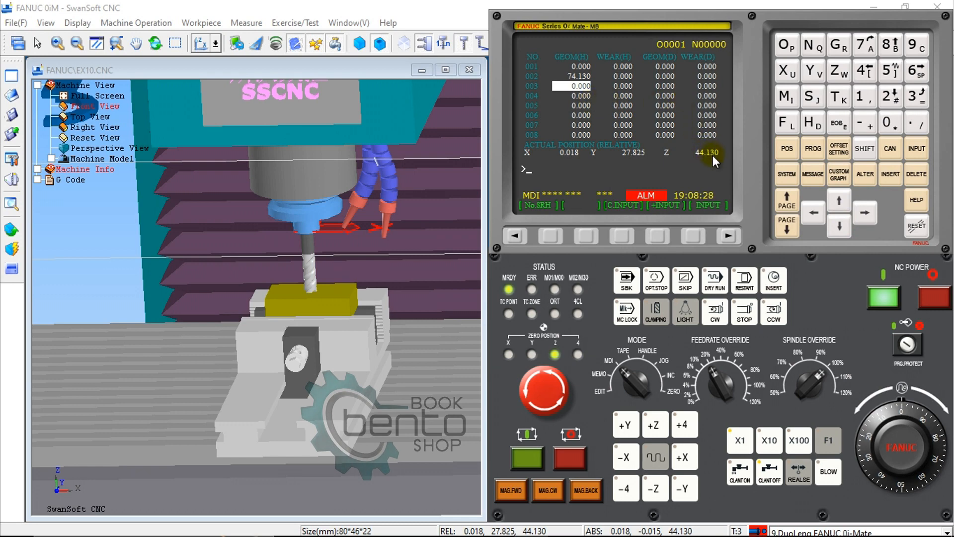
pyautogui.click(868, 71)
pyautogui.click(870, 71)
pyautogui.click(913, 122)
pyautogui.click(864, 97)
pyautogui.click(912, 96)
pyautogui.click(919, 148)
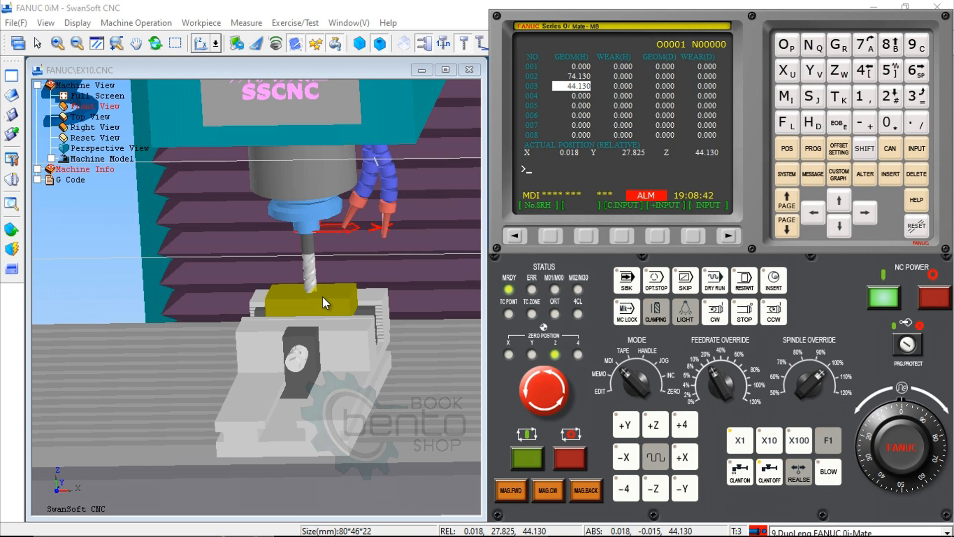
# - Set GEOM(D) of tool offset 003 to 12
pyautogui.click(870, 212)
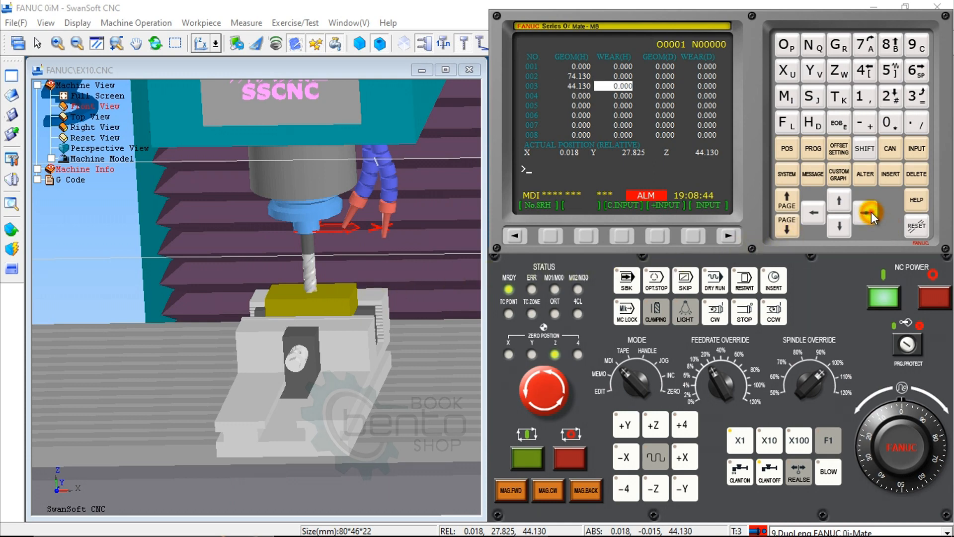
pyautogui.click(870, 212)
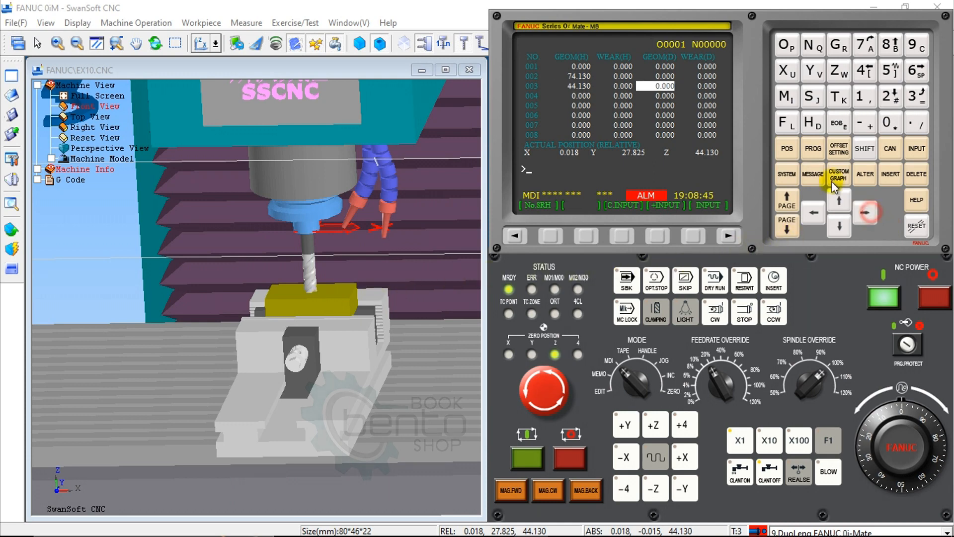
pyautogui.click(865, 99)
pyautogui.click(888, 97)
pyautogui.click(911, 148)
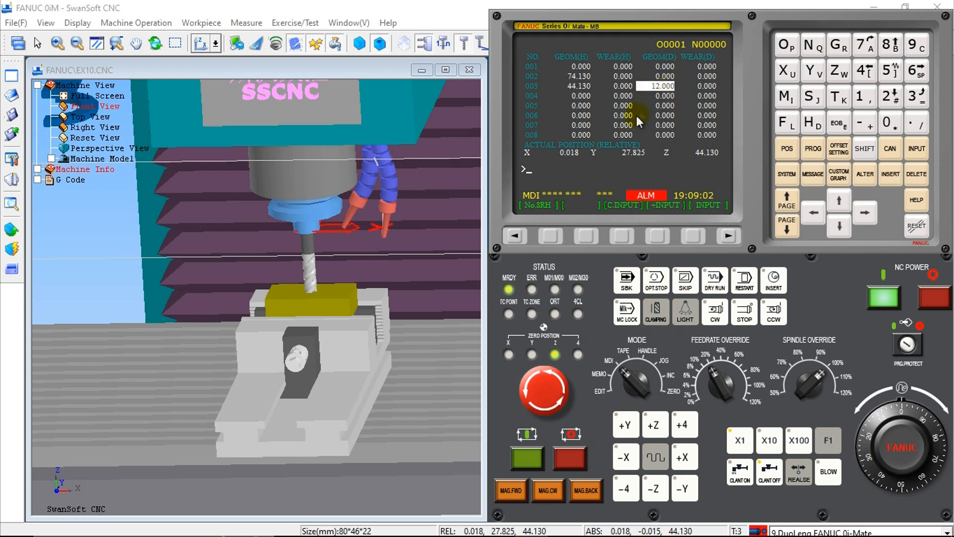
# - Return the Z axis to its zero position and run the MDI block M6 T4 to load tool 4
pyautogui.click(666, 385)
pyautogui.click(654, 425)
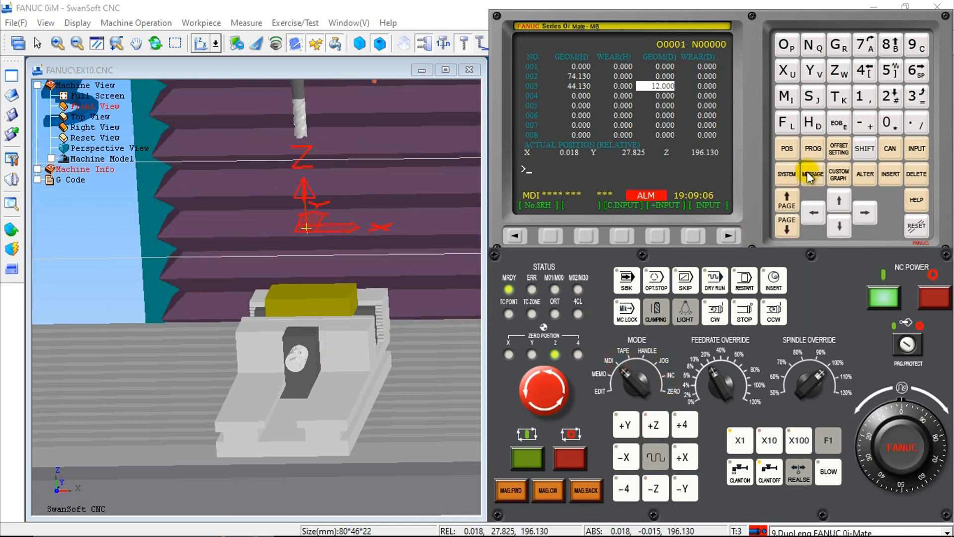
pyautogui.click(812, 148)
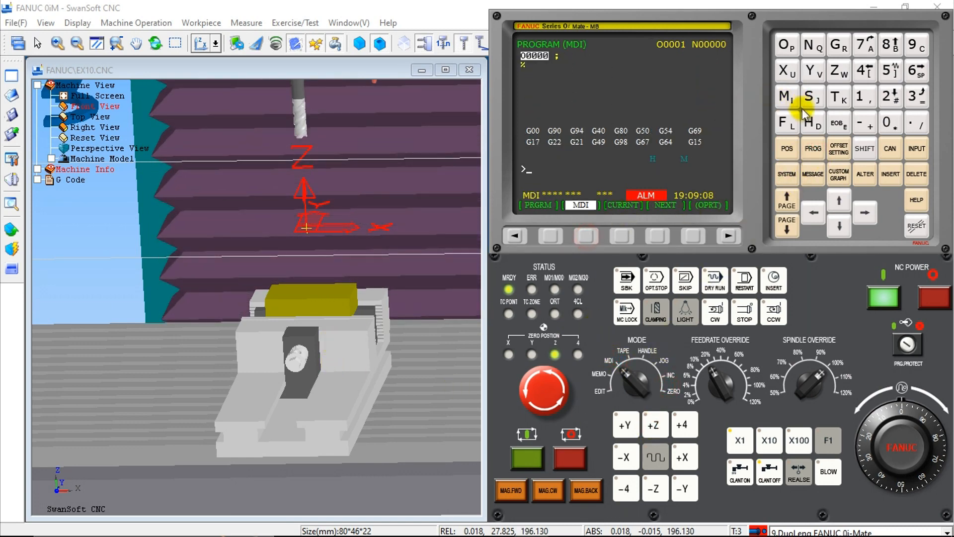
pyautogui.click(916, 70)
pyautogui.click(838, 96)
pyautogui.click(865, 70)
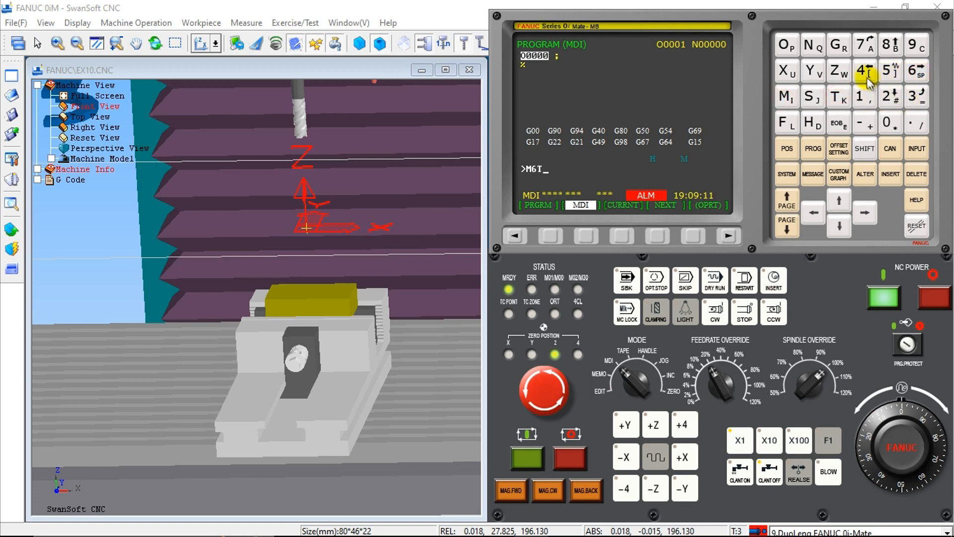
pyautogui.click(891, 175)
pyautogui.click(530, 460)
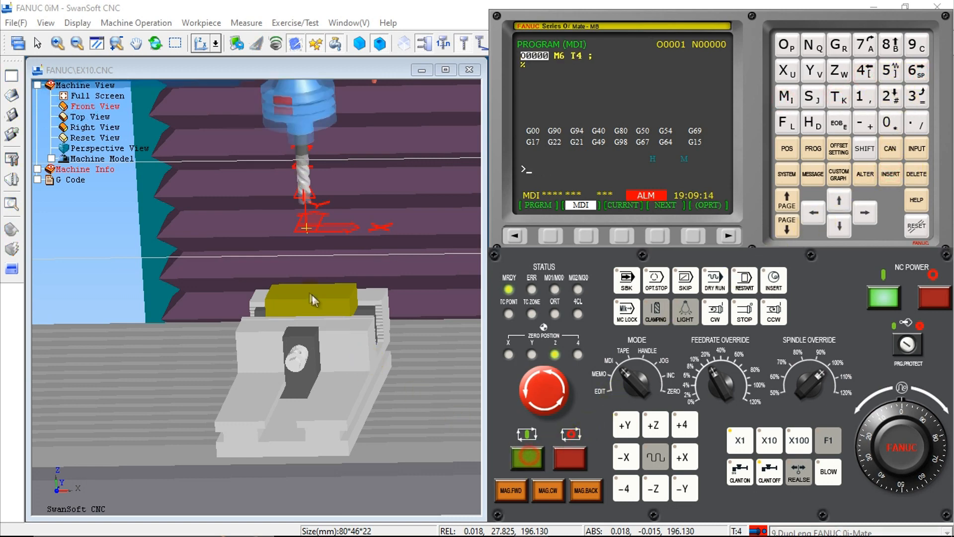
# - Rapid-position tool 4 to the centre of the workpiece's top face and display its relative position
pyautogui.click(11, 229)
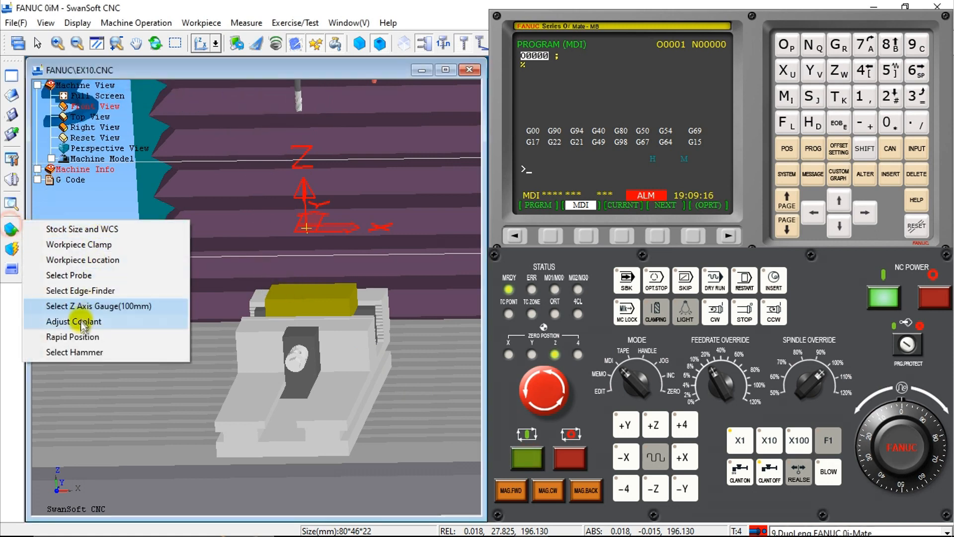
pyautogui.click(80, 337)
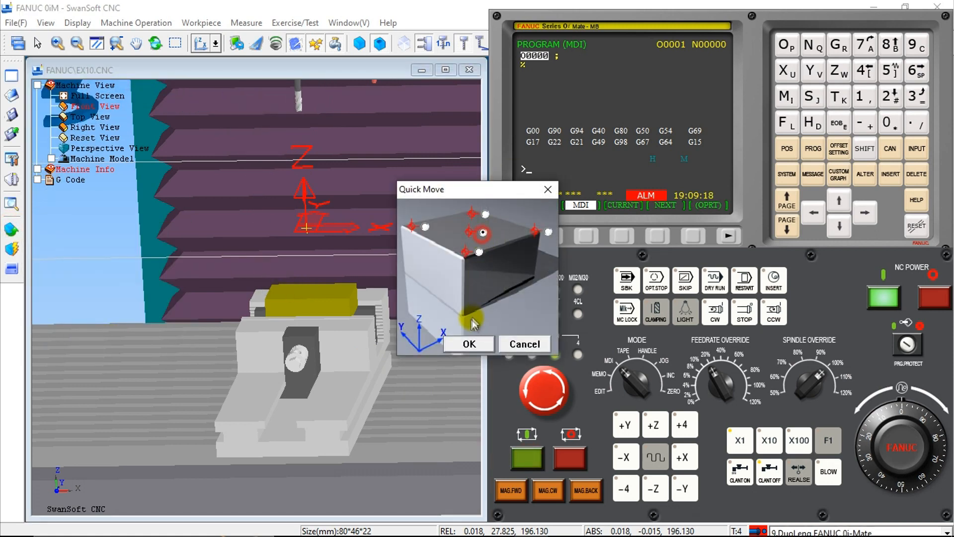
pyautogui.click(469, 342)
pyautogui.click(785, 150)
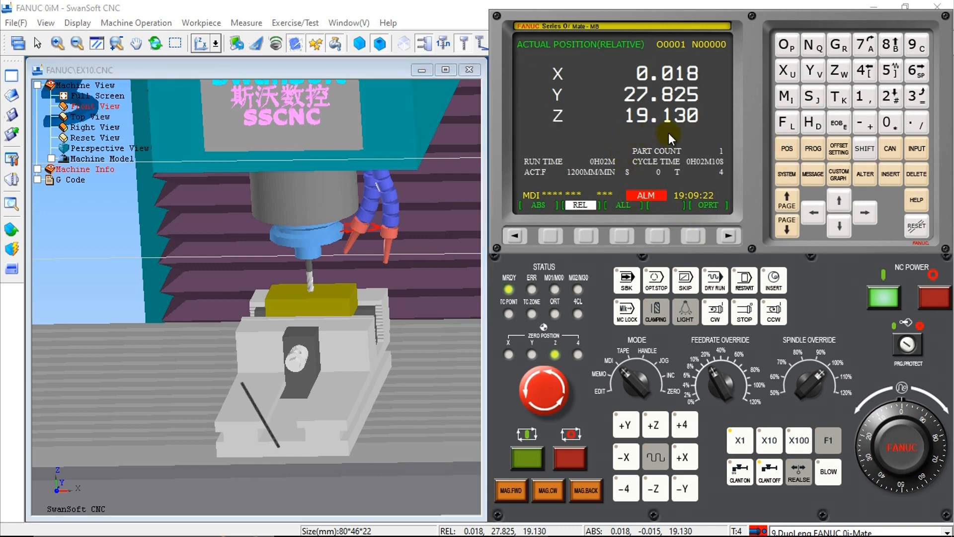
# - Set GEOM(H) of tool offset 004 to 19.13
pyautogui.click(838, 148)
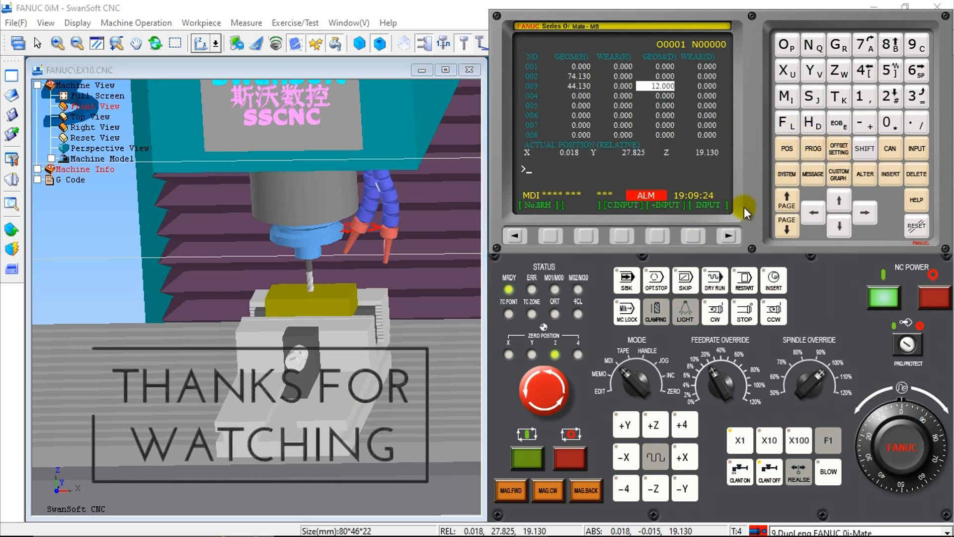
pyautogui.click(813, 213)
pyautogui.click(814, 212)
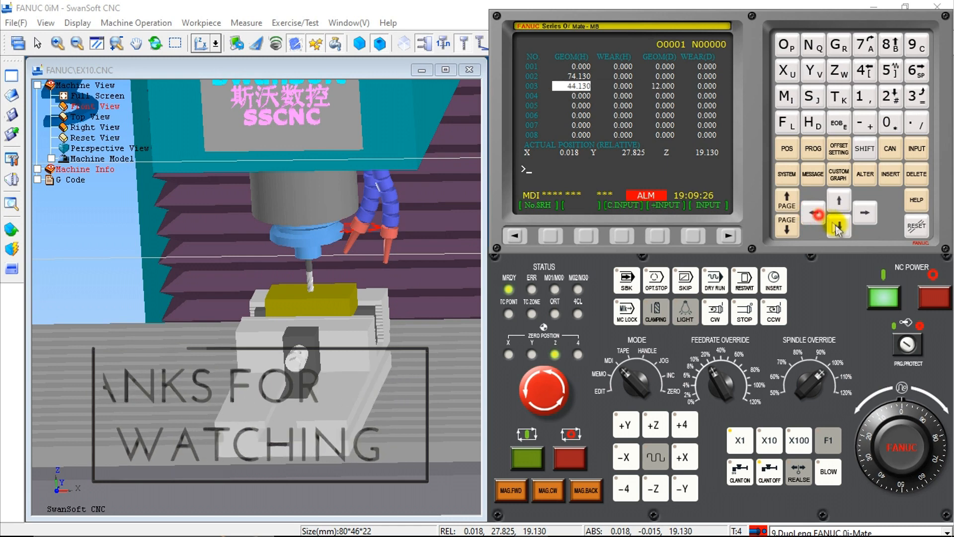
pyautogui.click(839, 227)
pyautogui.click(862, 96)
pyautogui.click(916, 46)
pyautogui.click(914, 124)
pyautogui.click(862, 96)
pyautogui.click(916, 96)
pyautogui.click(917, 152)
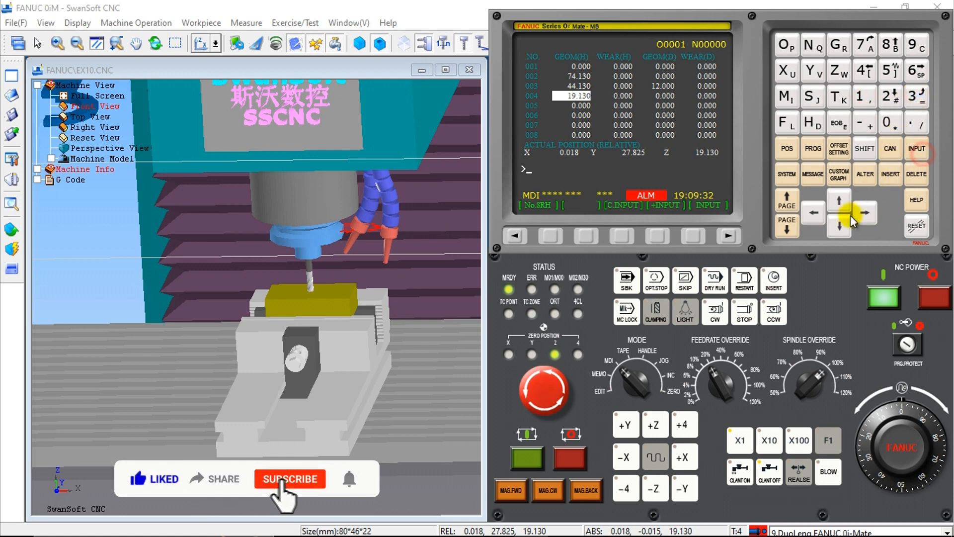
# - Set GEOM(D) of tool offset 004 to 6
pyautogui.click(865, 213)
pyautogui.click(865, 212)
pyautogui.click(914, 70)
pyautogui.click(916, 148)
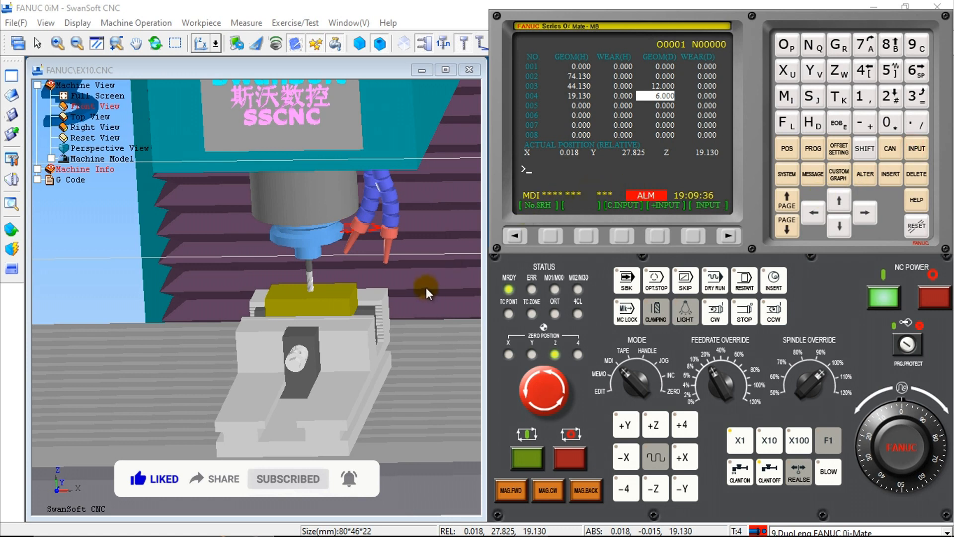
pyautogui.click(332, 300)
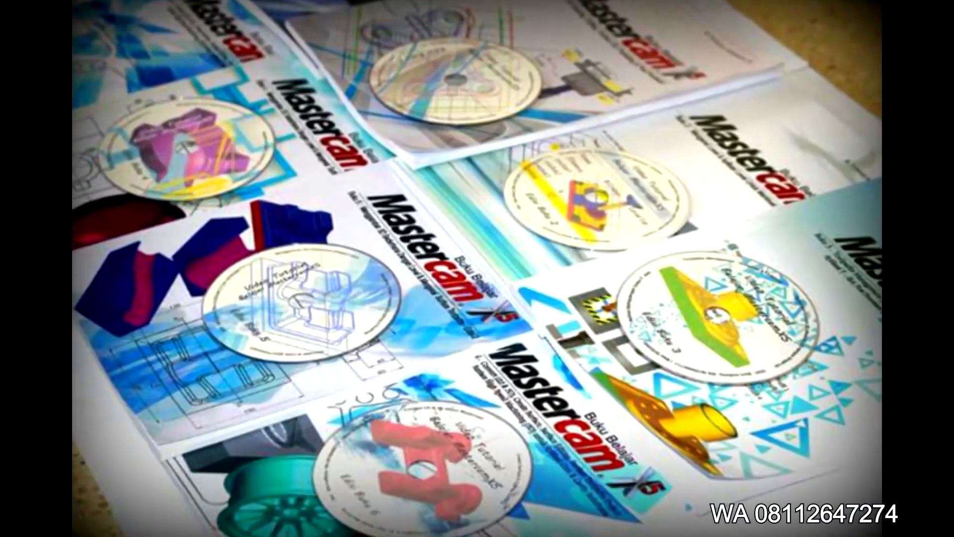